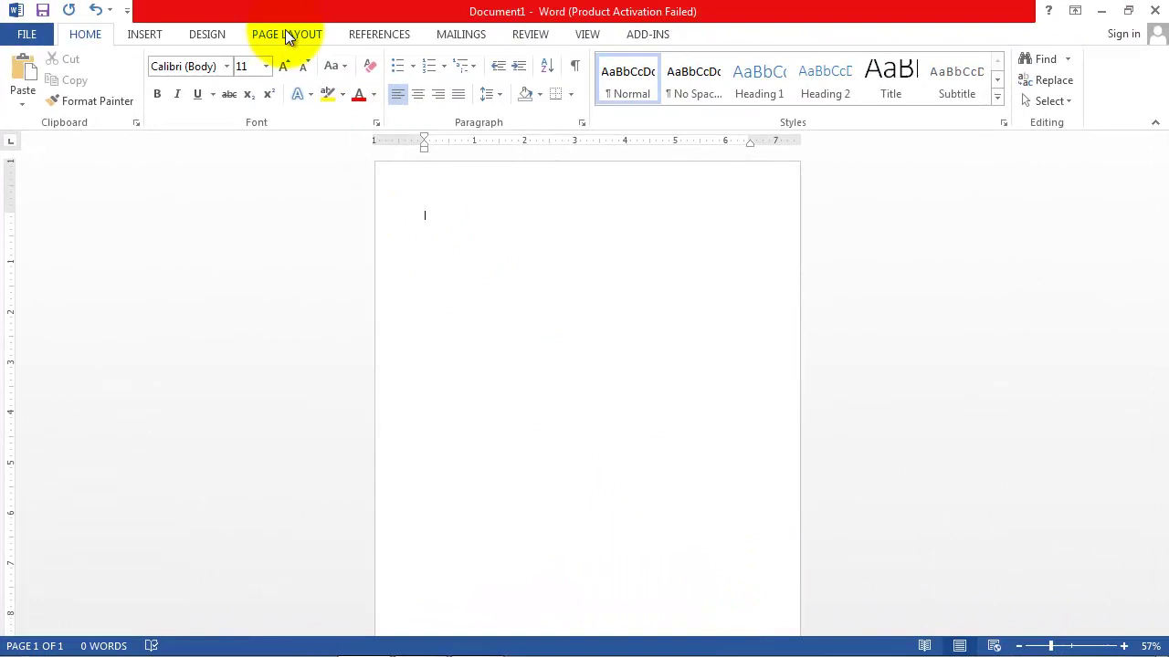
Set the page size to Legal in landscape orientation.
{"action": "left_click", "coordinate": [287, 36]}
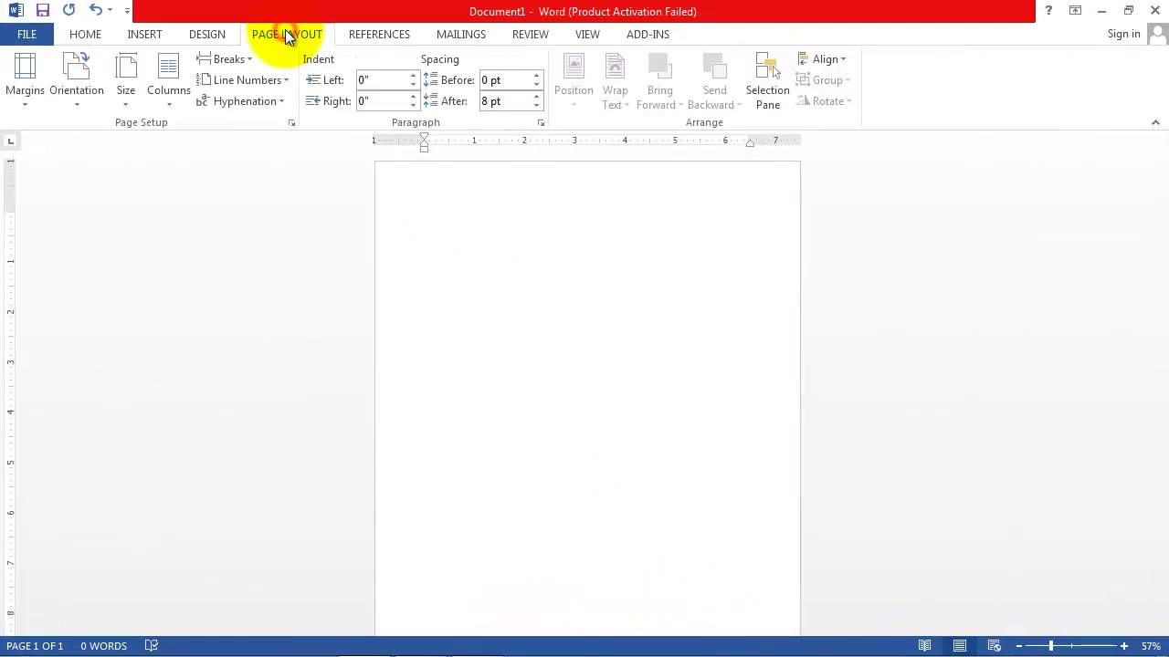
{"action": "left_click", "coordinate": [129, 105]}
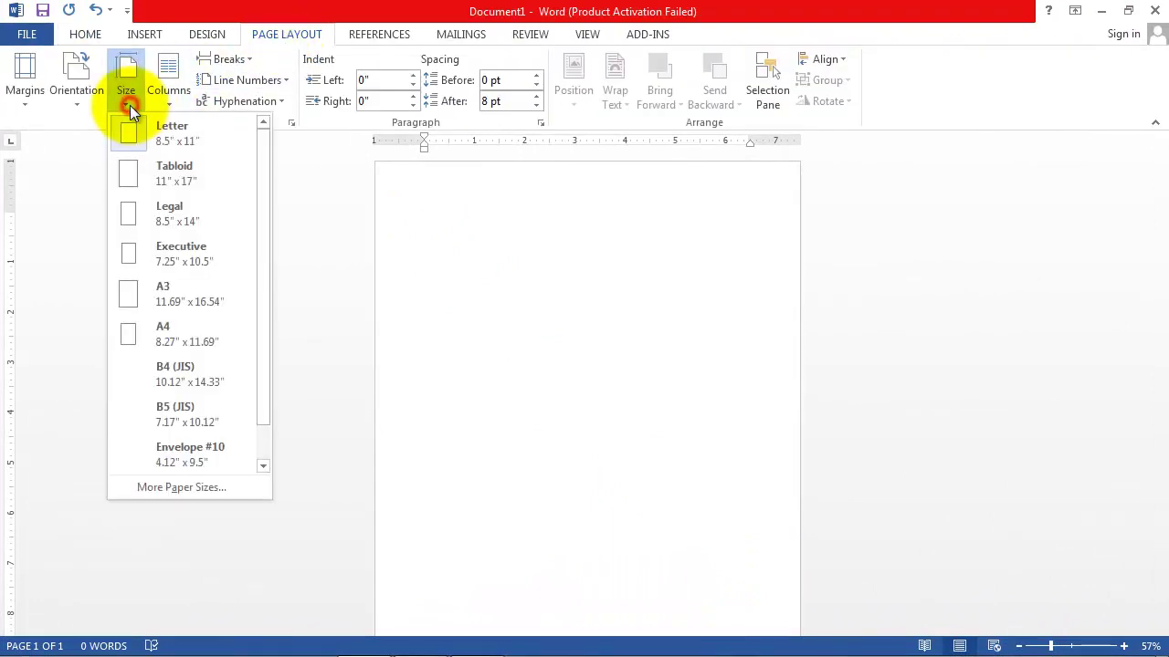
{"action": "left_click", "coordinate": [172, 221]}
{"action": "left_click", "coordinate": [76, 103]}
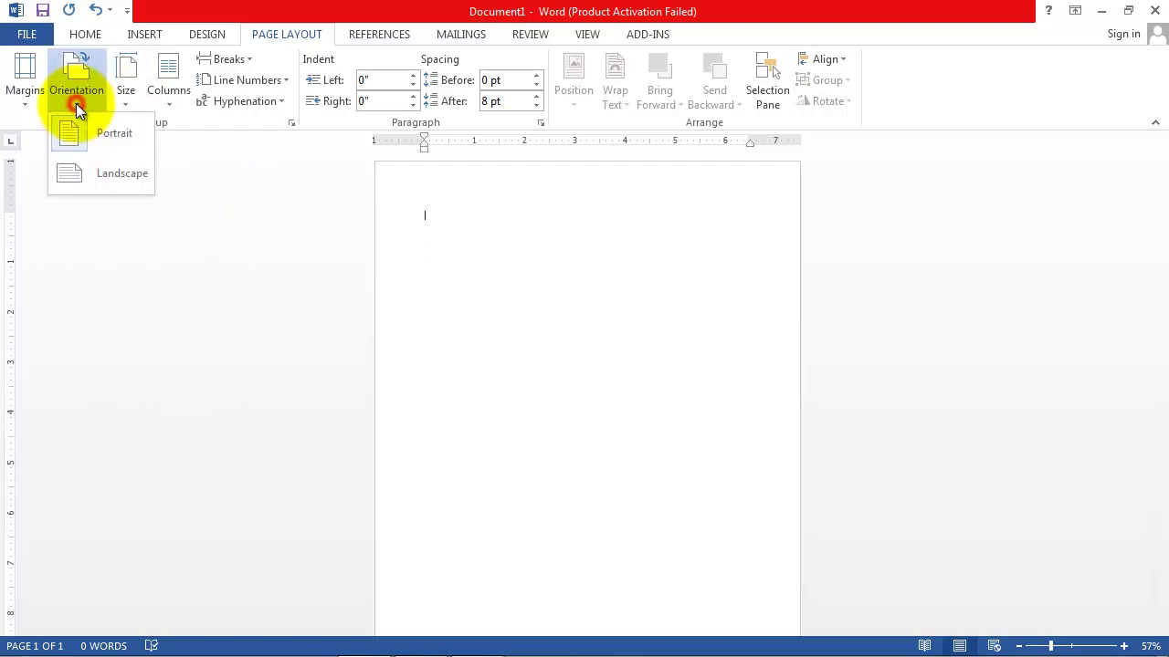
{"action": "left_click", "coordinate": [100, 172]}
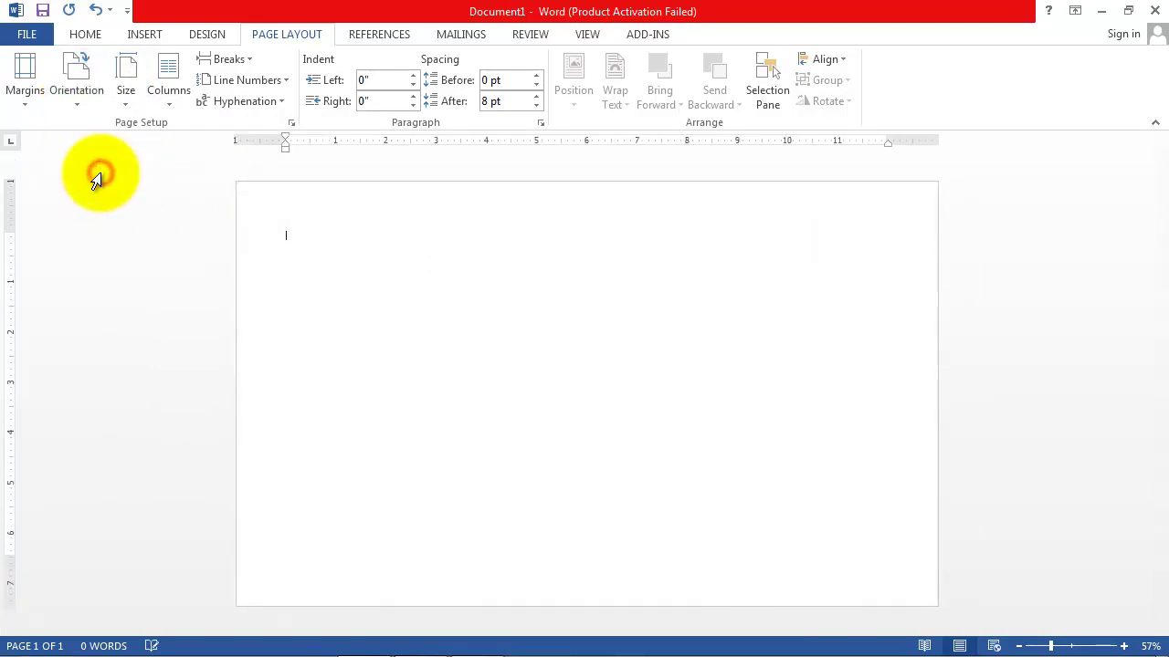
Apply 0" margins on all sides and split the page into two columns.
{"action": "left_click", "coordinate": [25, 103]}
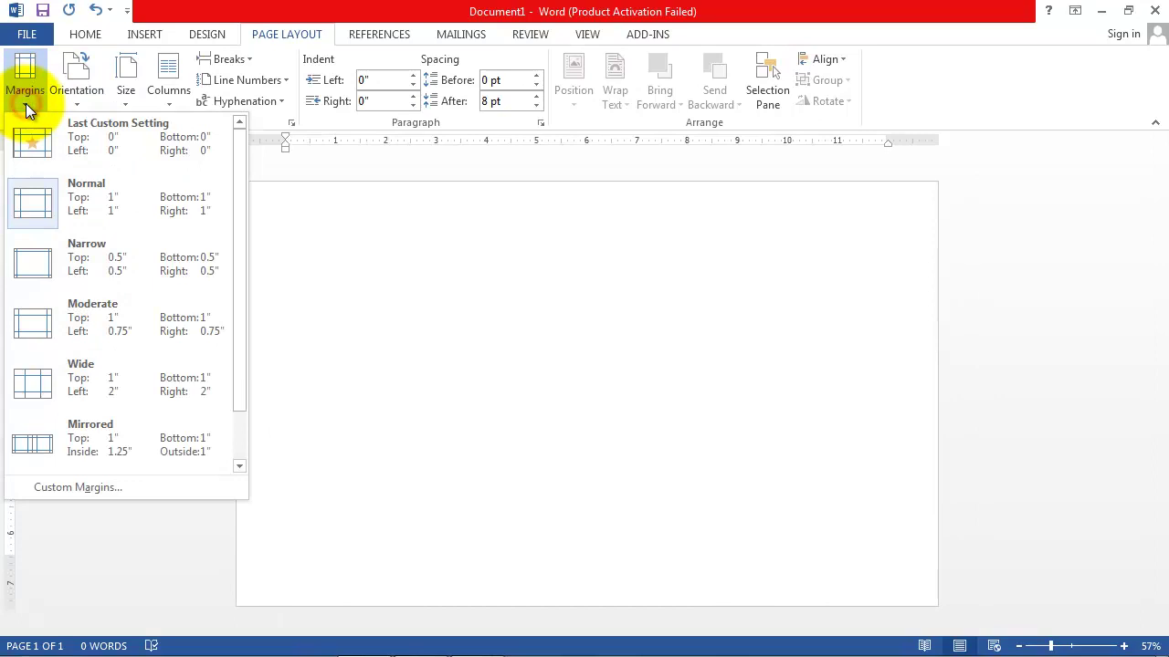
{"action": "left_click", "coordinate": [106, 146]}
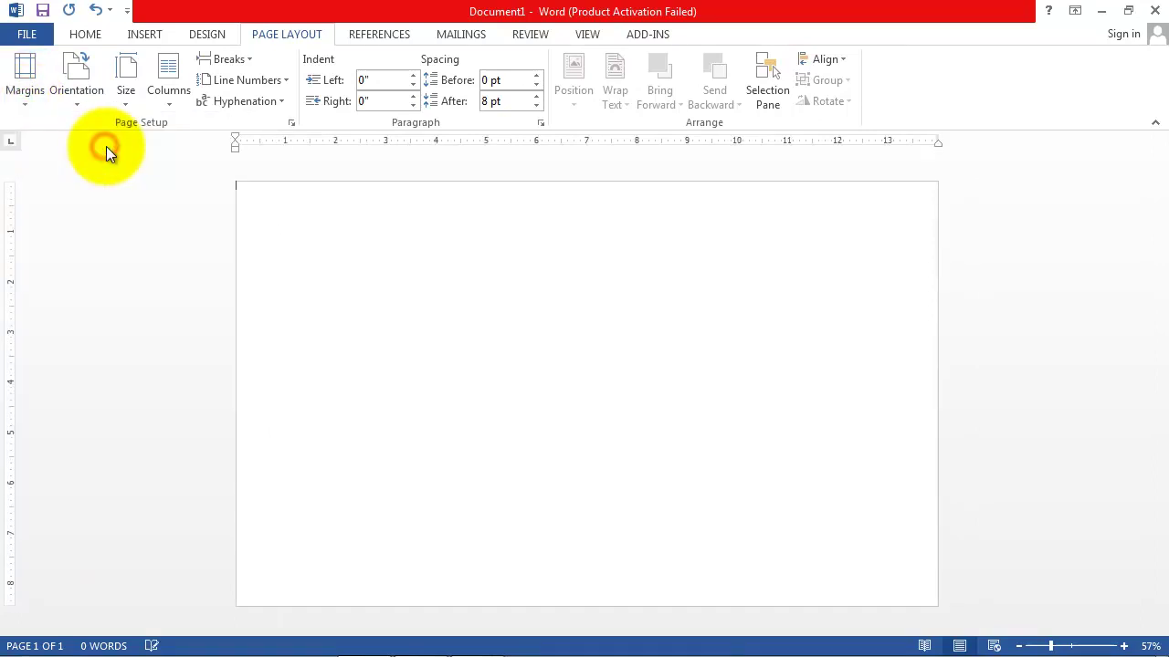
{"action": "left_click", "coordinate": [167, 106]}
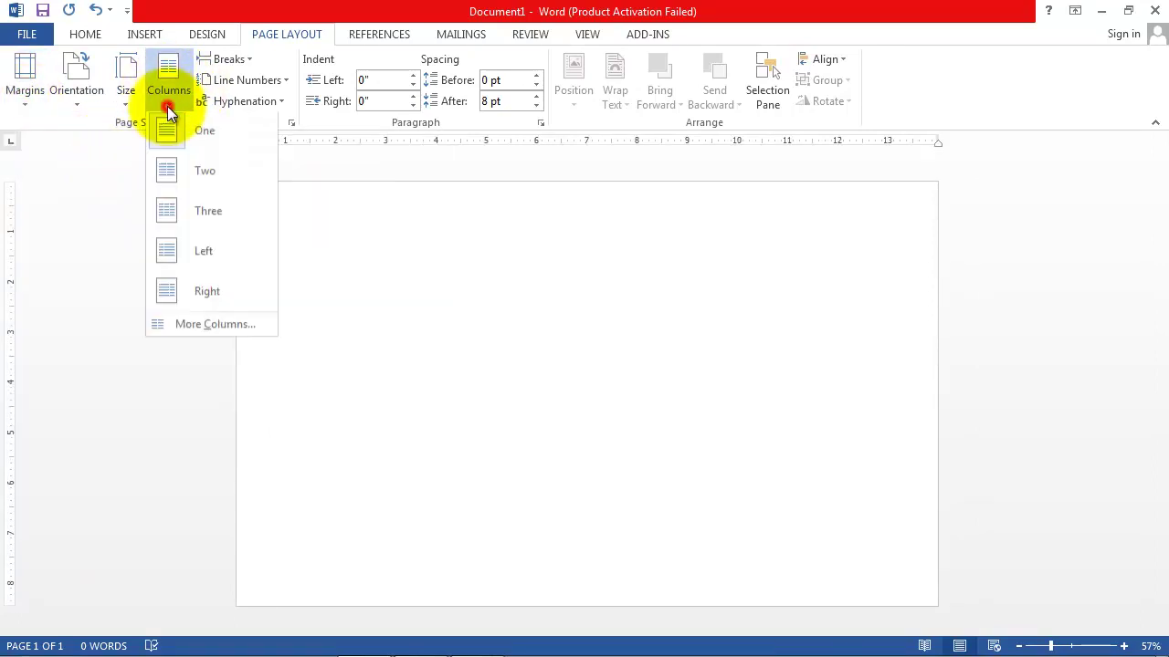
{"action": "left_click", "coordinate": [201, 175]}
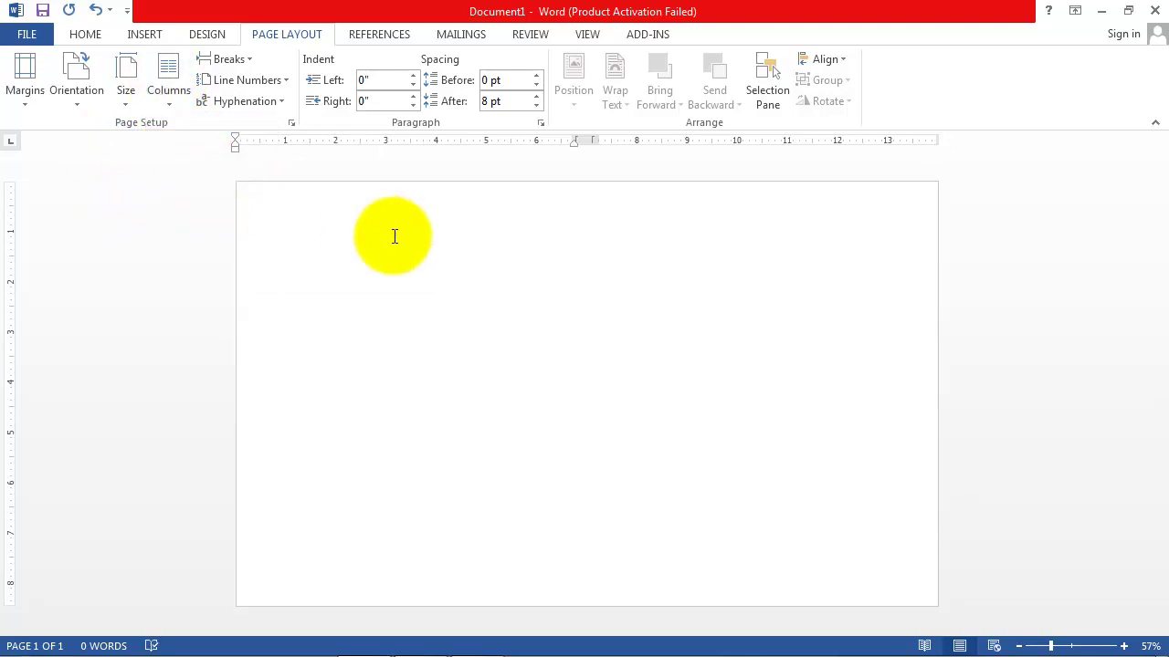
{"action": "left_click", "coordinate": [146, 33]}
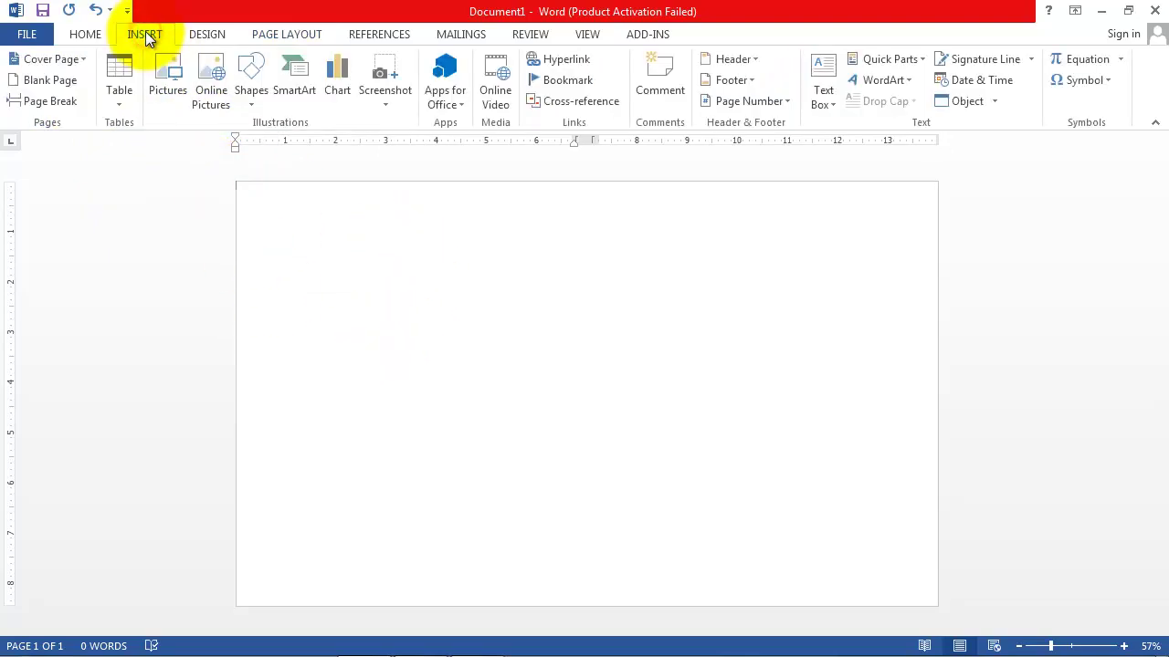
Insert the smiling-girl-with-cute-heart photo in front of text, stretched to 9.83" by 15.33".
{"action": "left_click", "coordinate": [161, 86]}
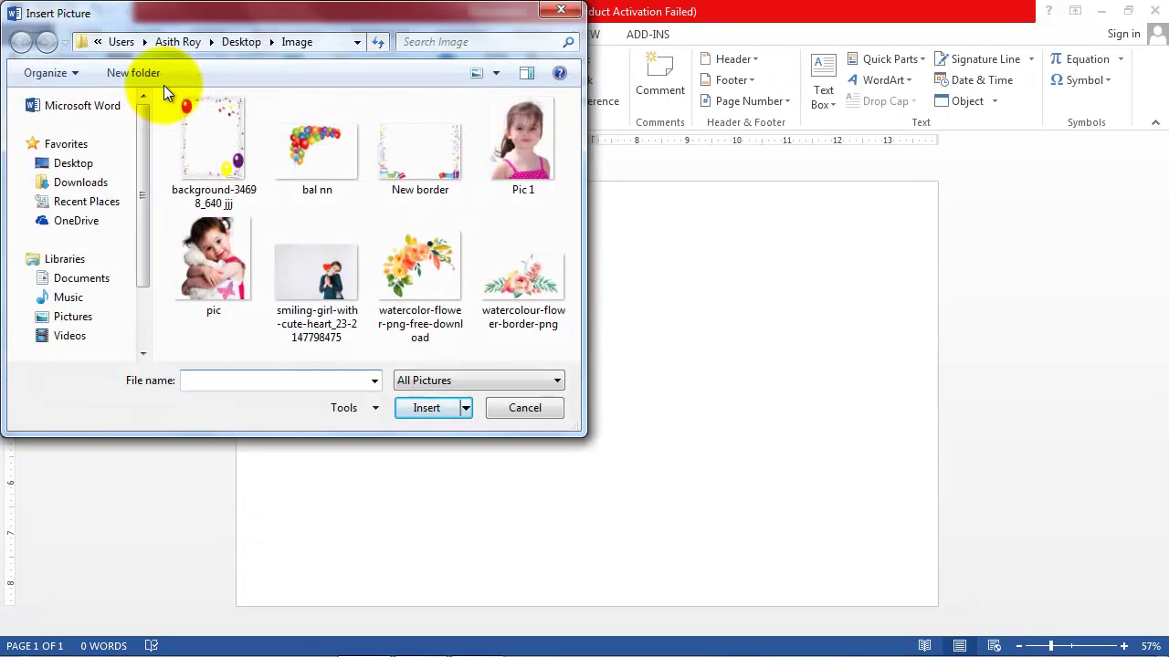
{"action": "left_click", "coordinate": [310, 274]}
{"action": "left_click", "coordinate": [430, 408]}
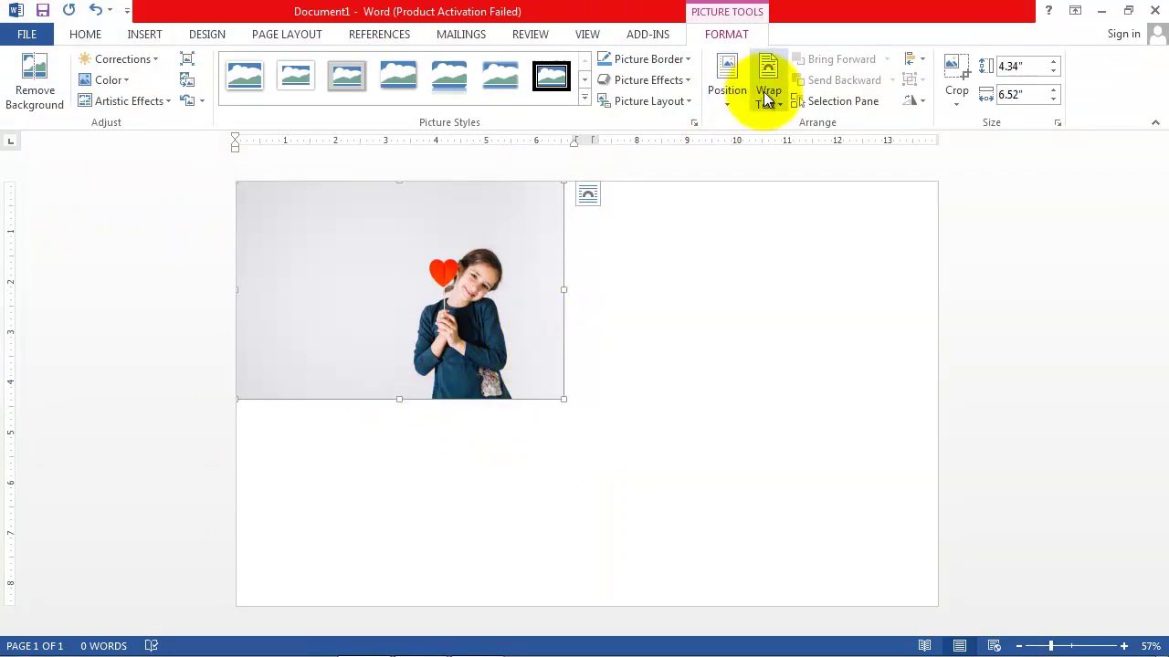
{"action": "left_click", "coordinate": [767, 98]}
{"action": "left_click", "coordinate": [802, 256]}
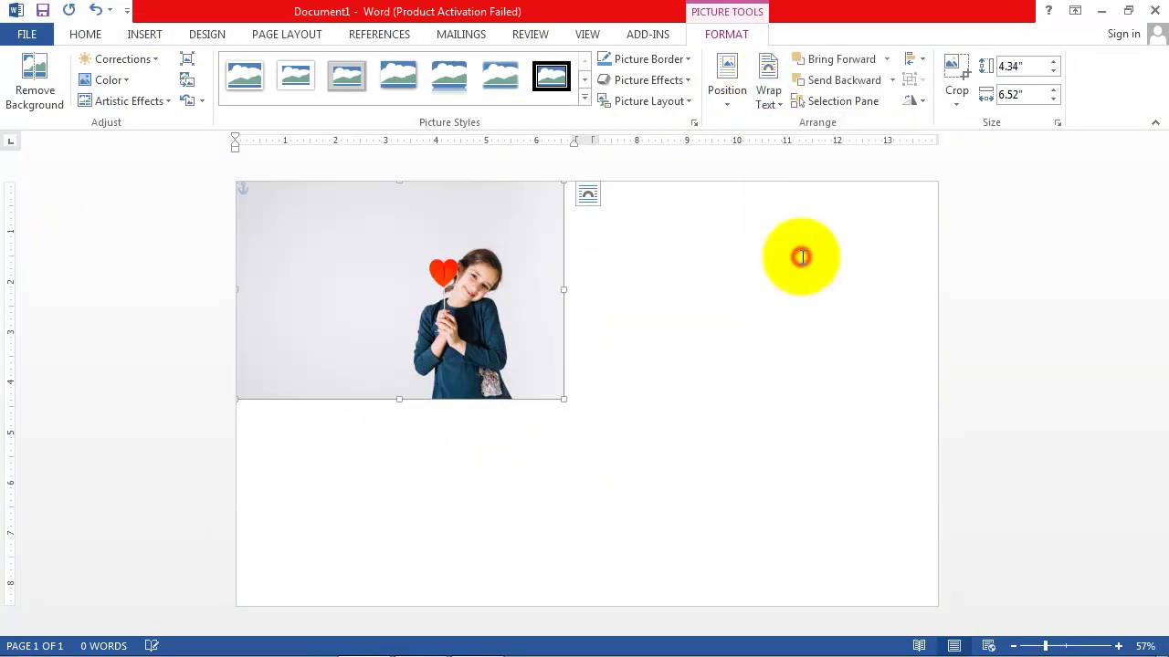
{"action": "left_click_drag", "start_coordinate": [563, 399], "coordinate": [950, 546]}
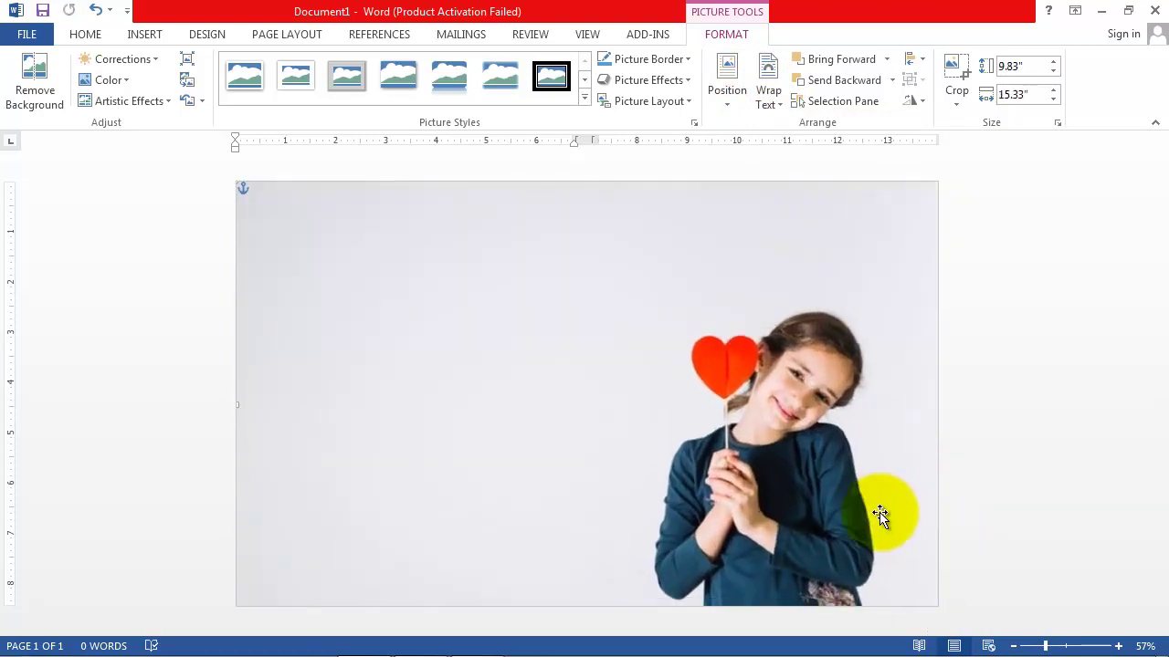
Insert the New border image in front of text, stretched to 9.83" by 15.33" over the photo.
{"action": "left_click", "coordinate": [146, 36]}
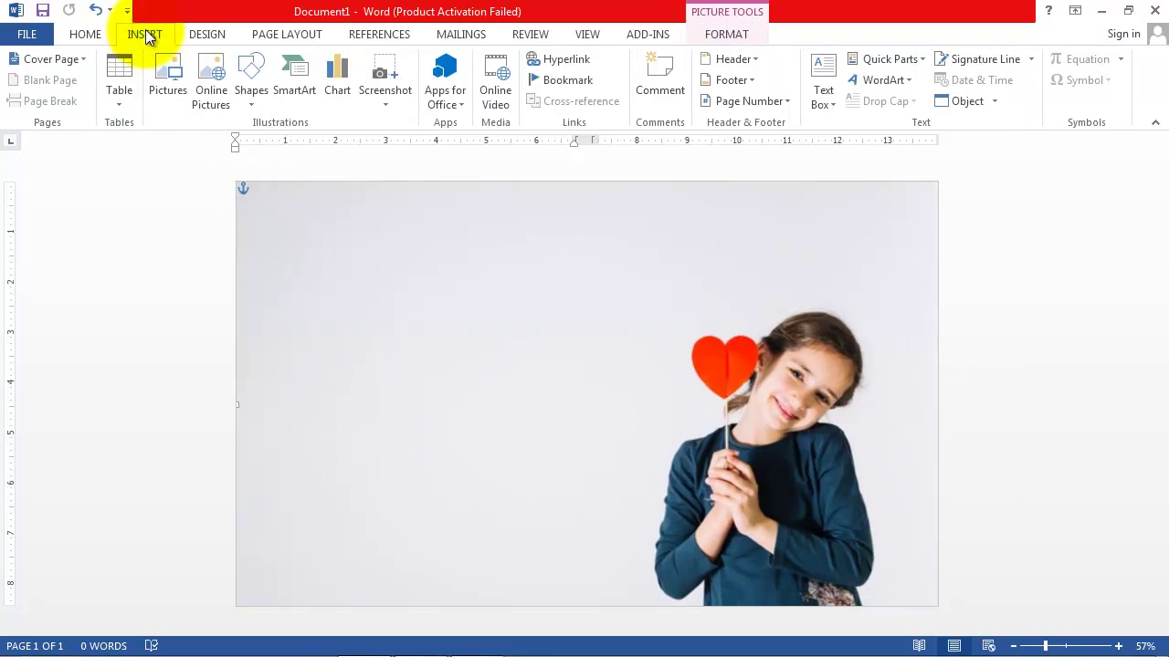
{"action": "left_click", "coordinate": [167, 82]}
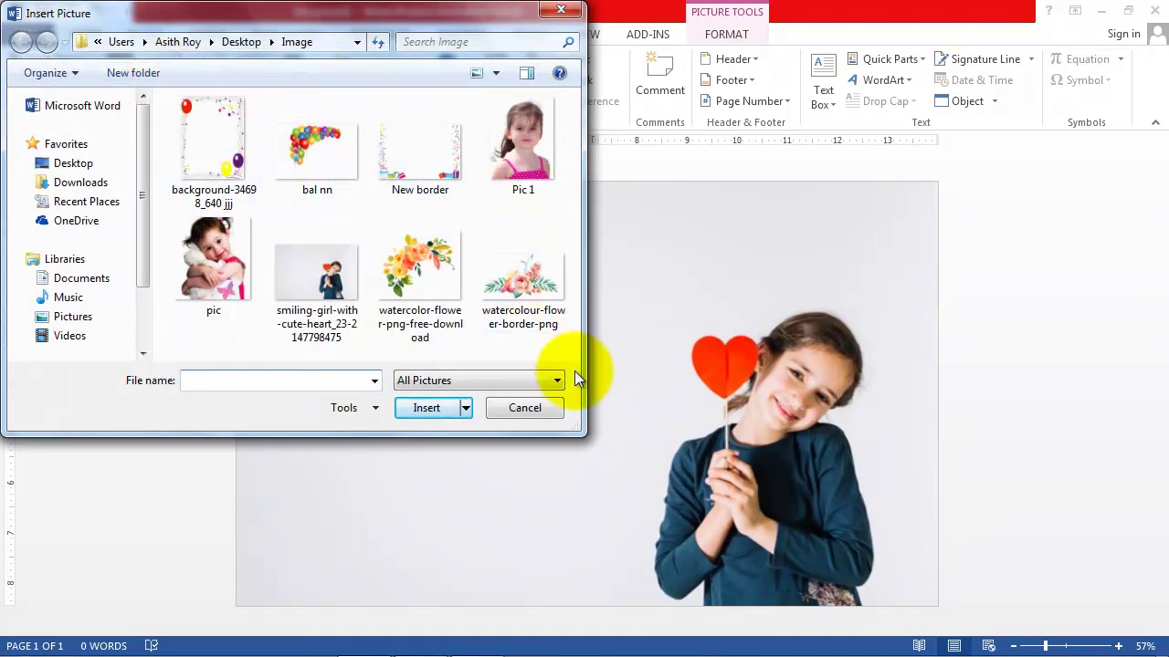
{"action": "left_click", "coordinate": [425, 157]}
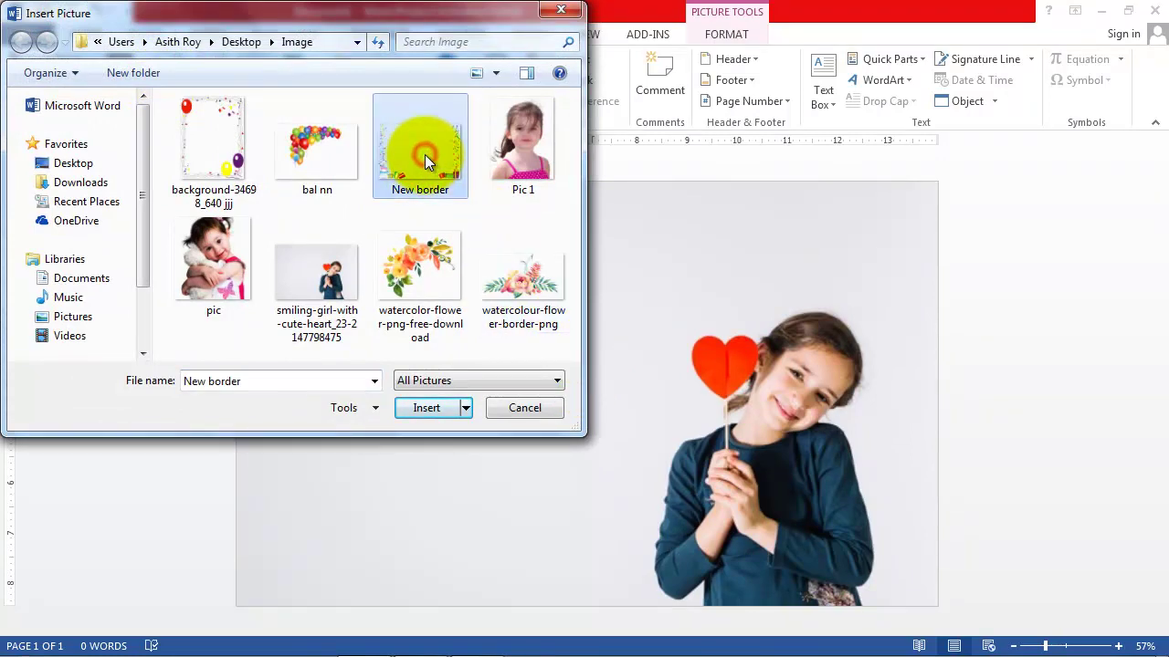
{"action": "left_click", "coordinate": [437, 405]}
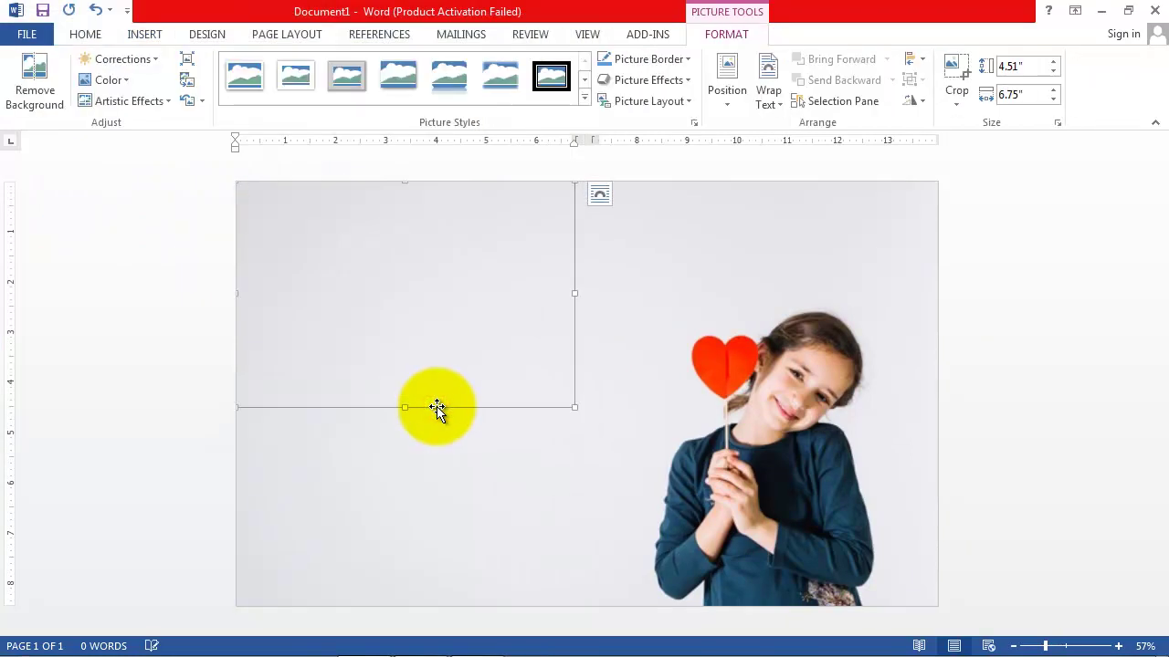
{"action": "left_click", "coordinate": [768, 91]}
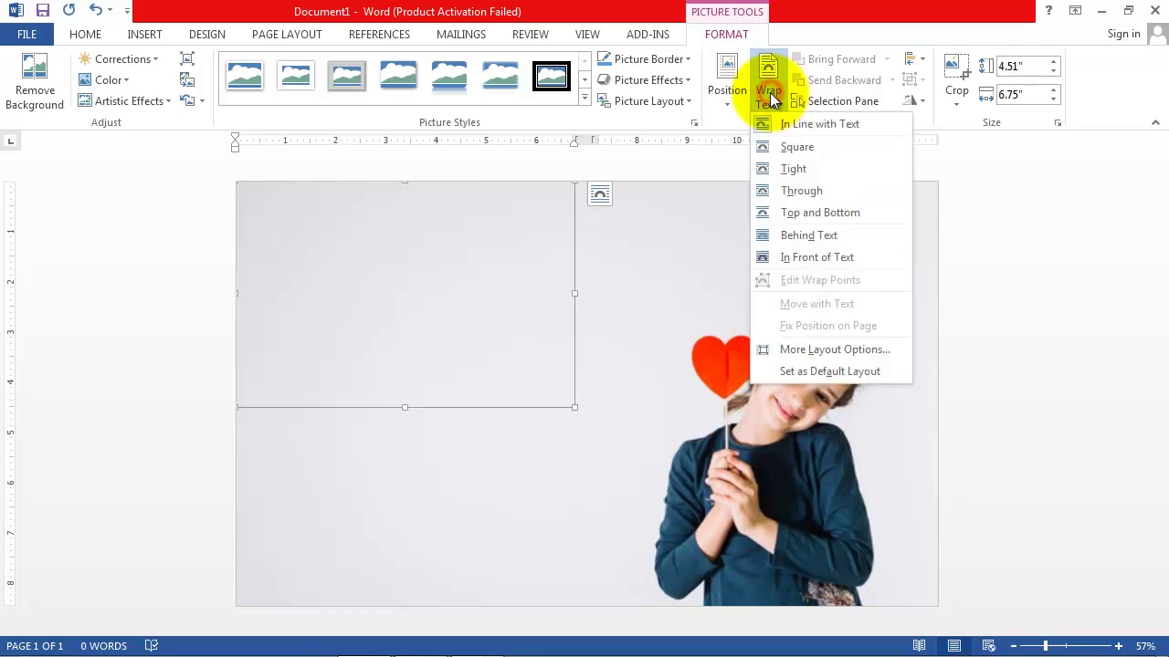
{"action": "left_click", "coordinate": [813, 258]}
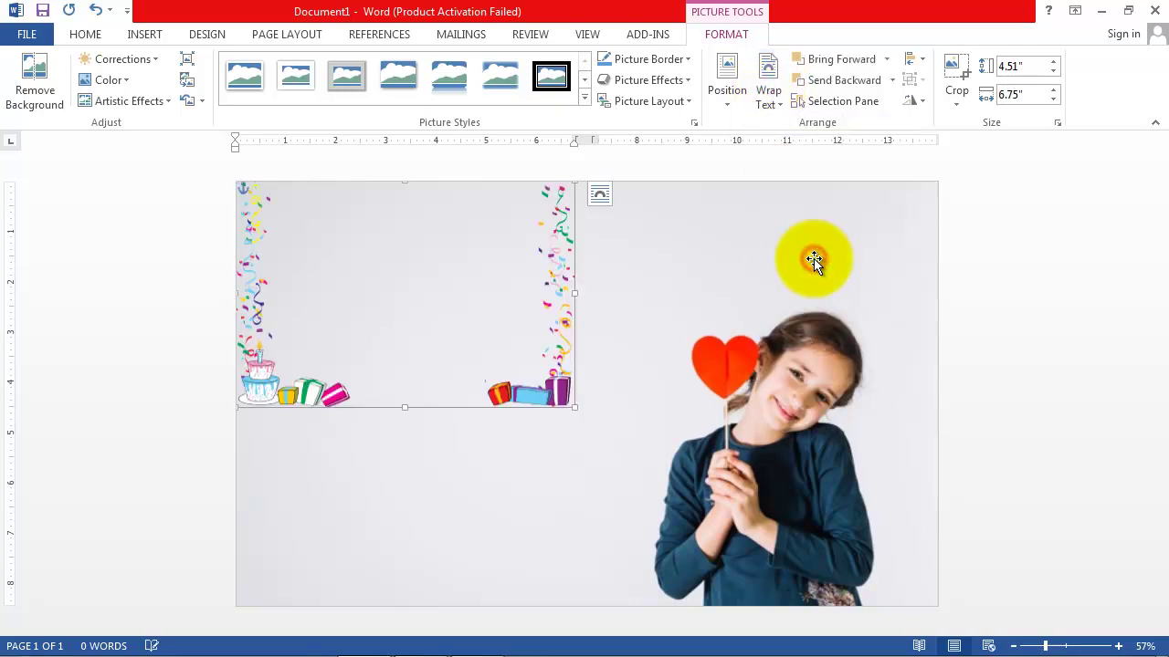
{"action": "left_click_drag", "start_coordinate": [574, 407], "coordinate": [891, 585]}
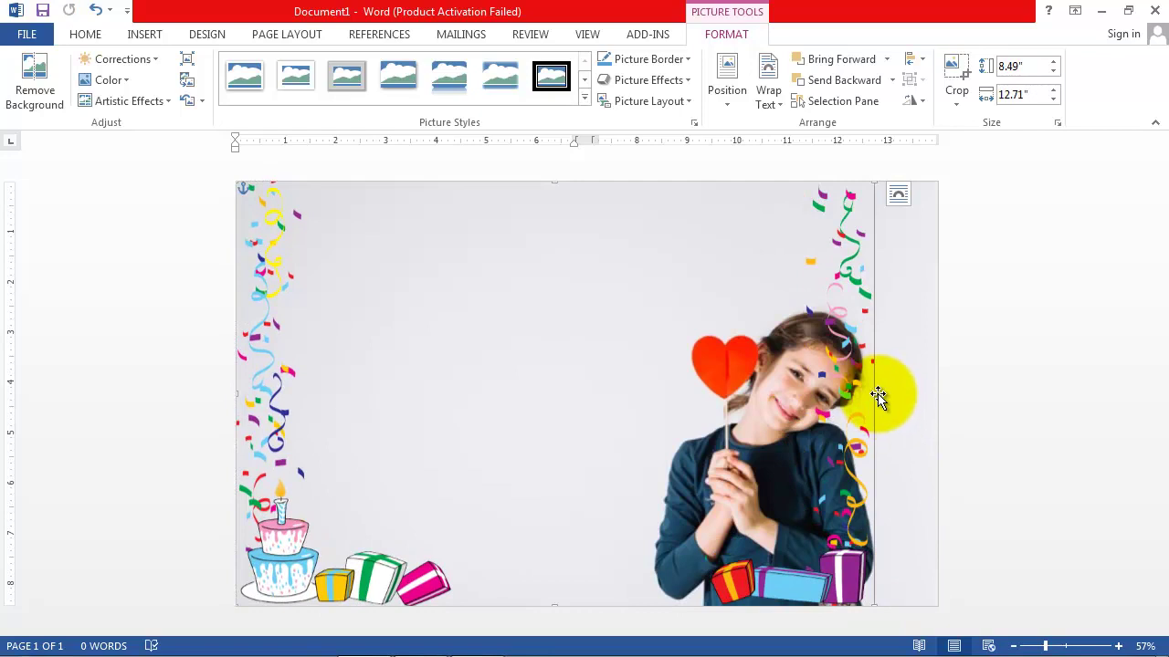
{"action": "left_click_drag", "start_coordinate": [873, 393], "coordinate": [941, 398]}
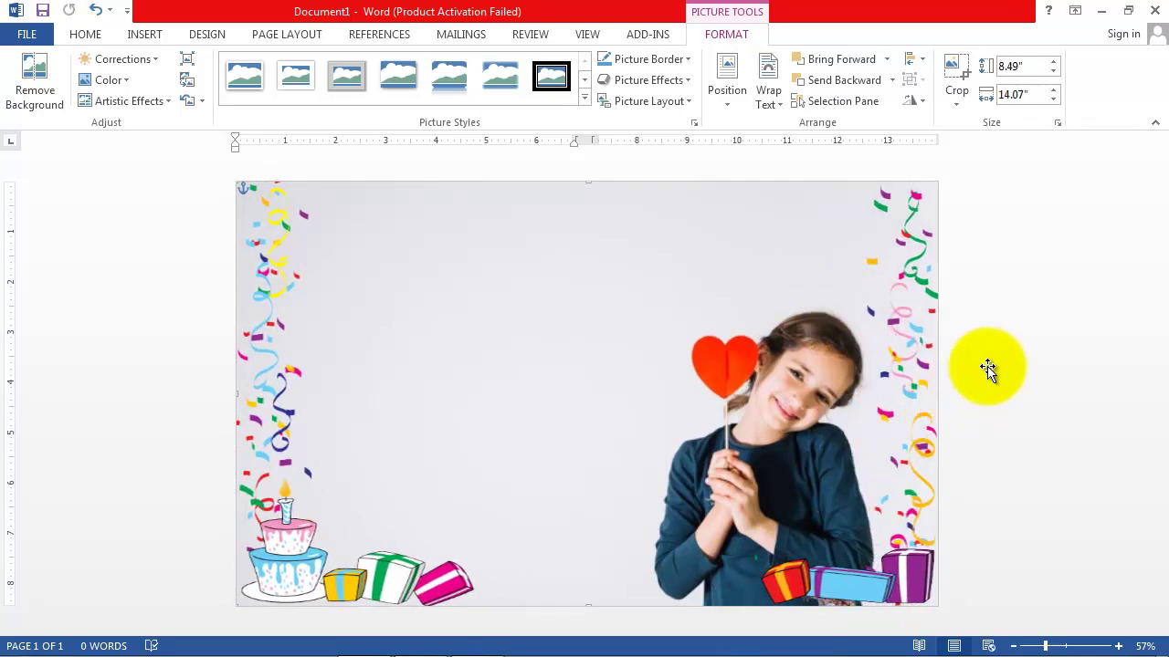
{"action": "left_click_drag", "start_coordinate": [941, 401], "coordinate": [989, 352]}
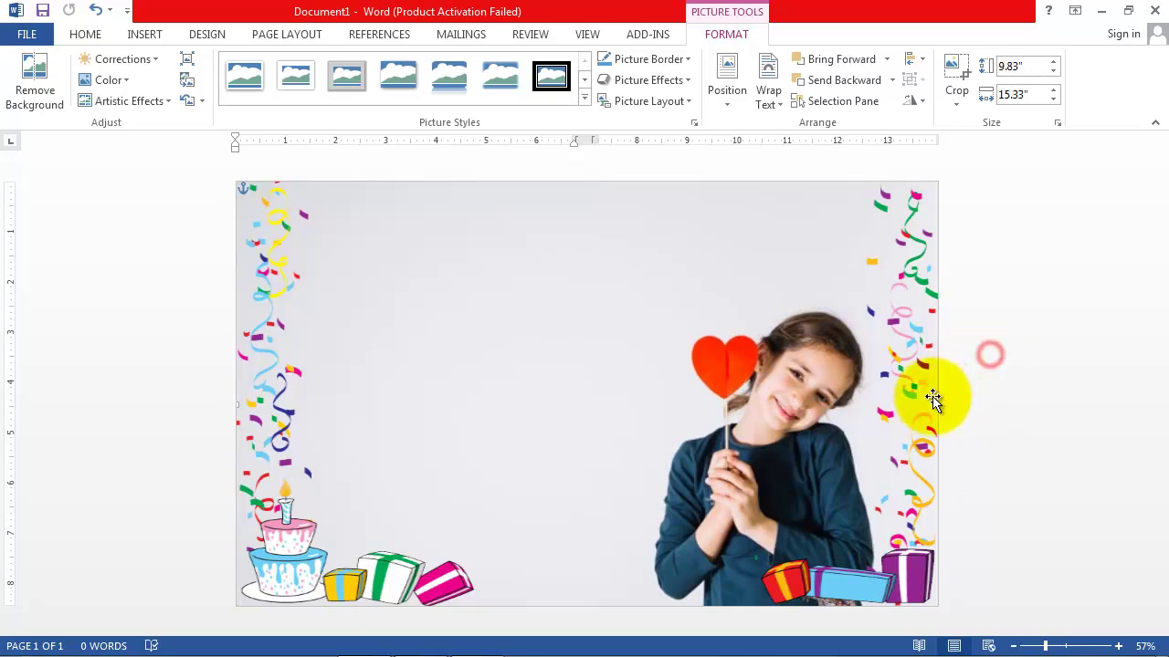
Insert the bal nn balloon image in front of text in the top-left corner.
{"action": "left_click", "coordinate": [146, 37]}
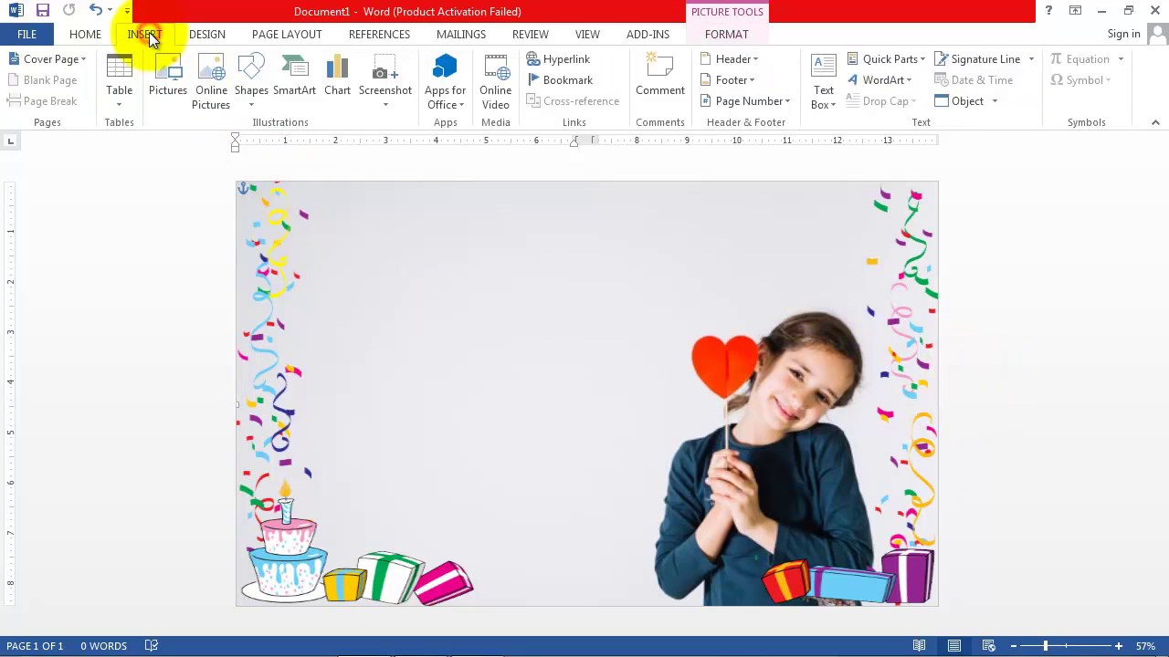
{"action": "left_click", "coordinate": [163, 86]}
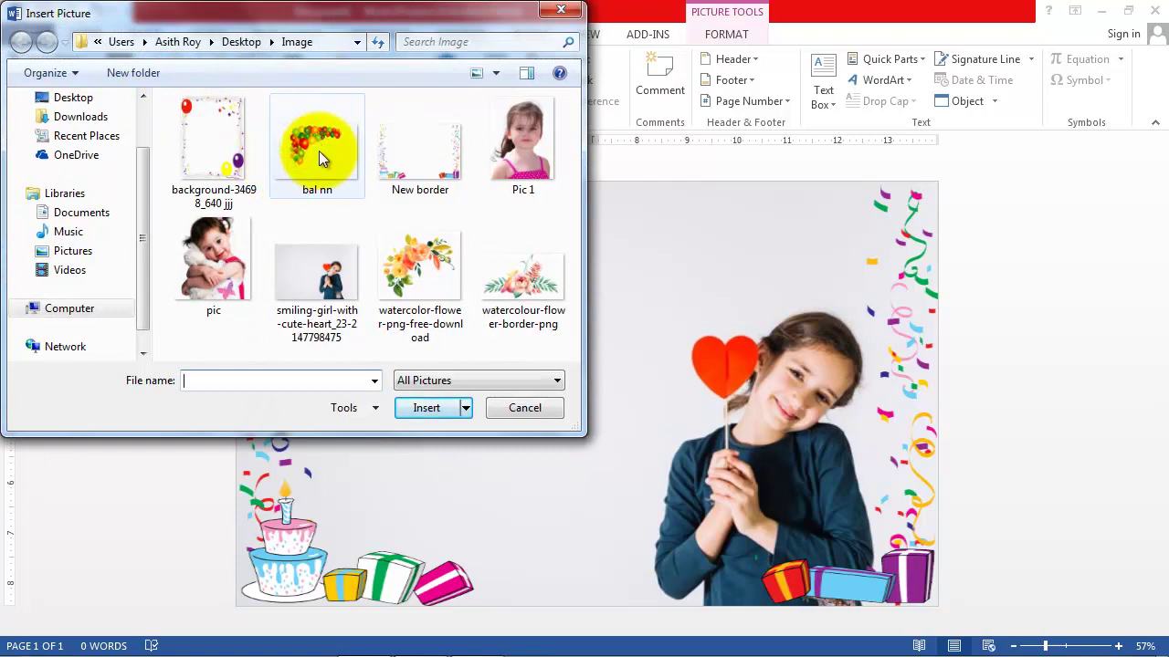
{"action": "left_click", "coordinate": [320, 160]}
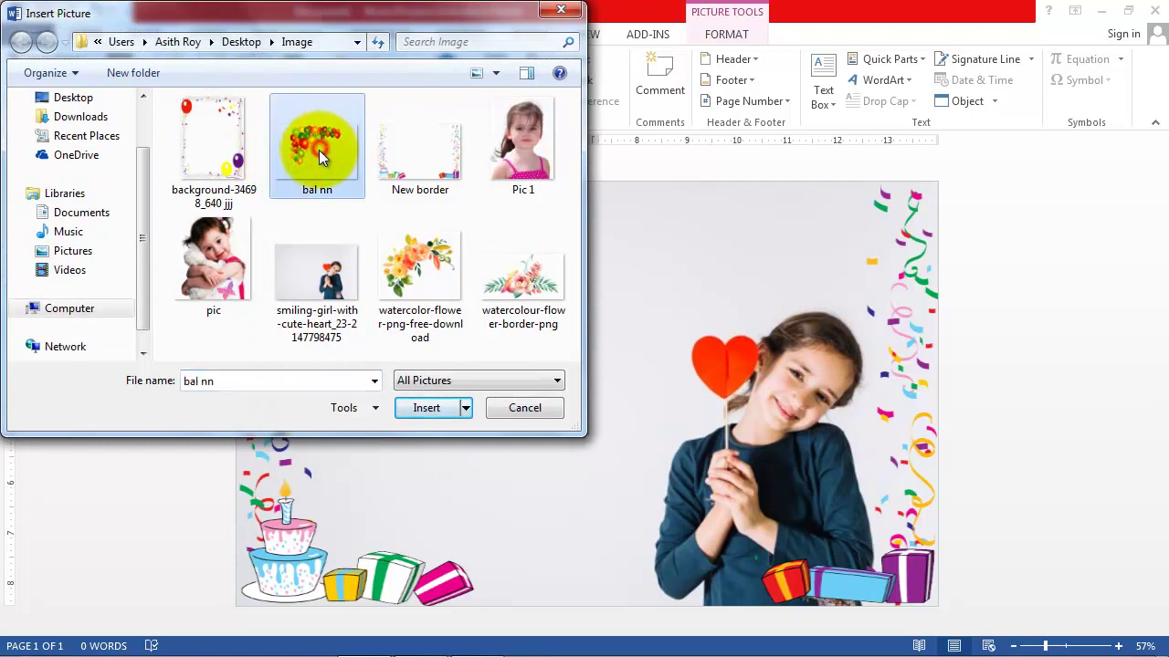
{"action": "left_click", "coordinate": [423, 410]}
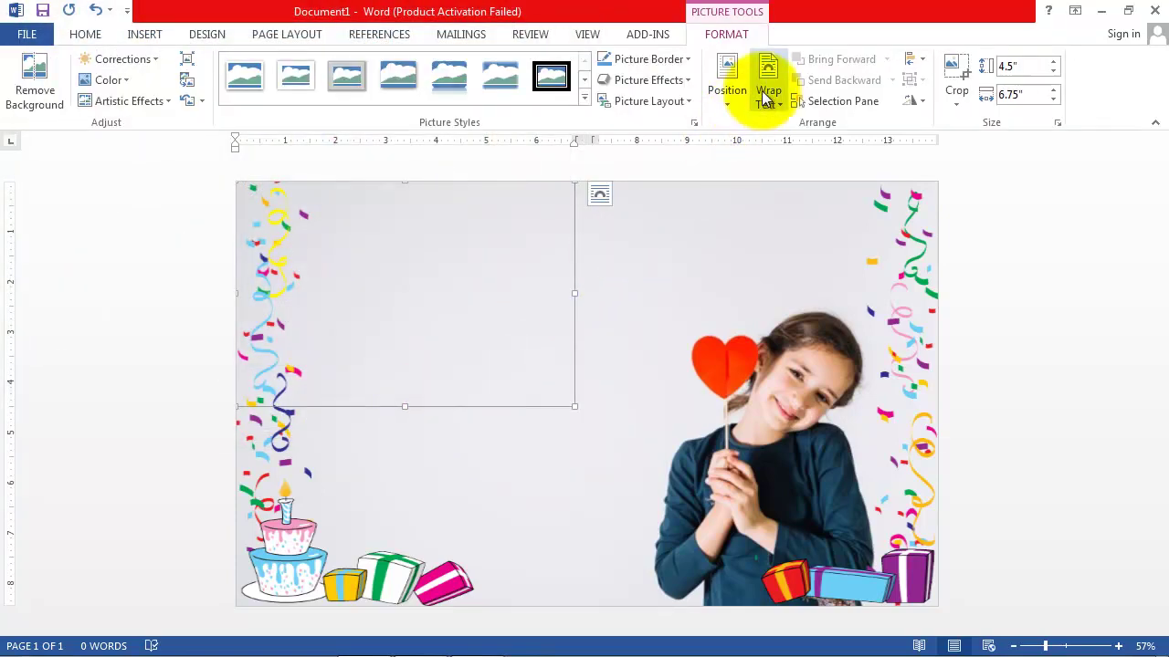
{"action": "left_click", "coordinate": [765, 99]}
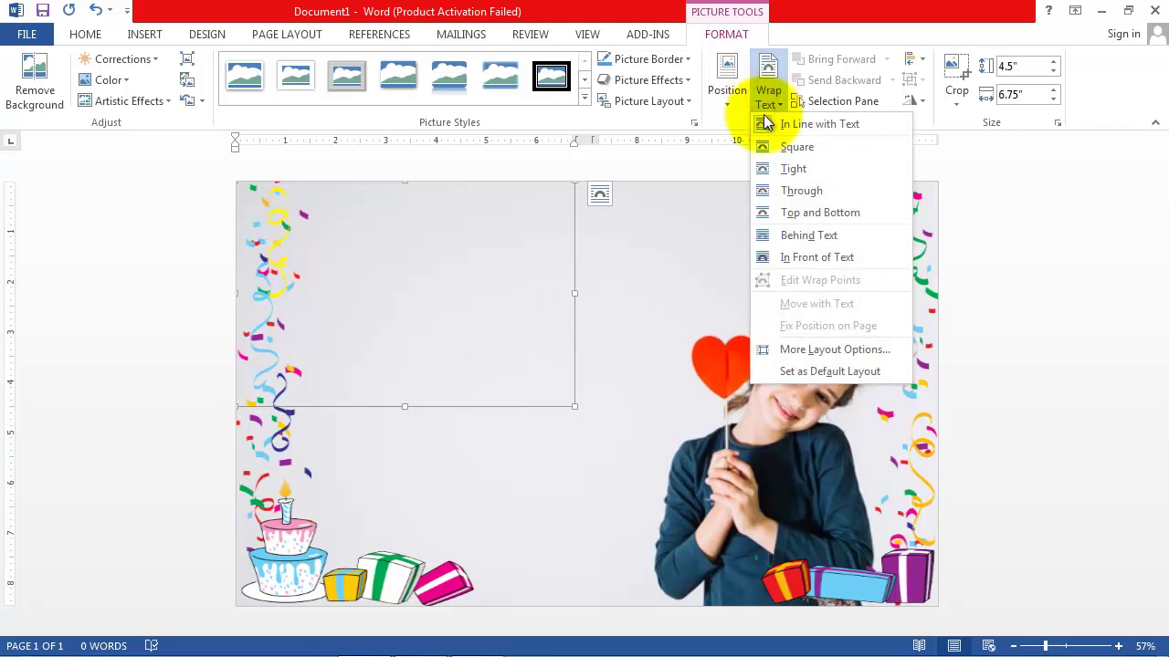
{"action": "left_click", "coordinate": [801, 258]}
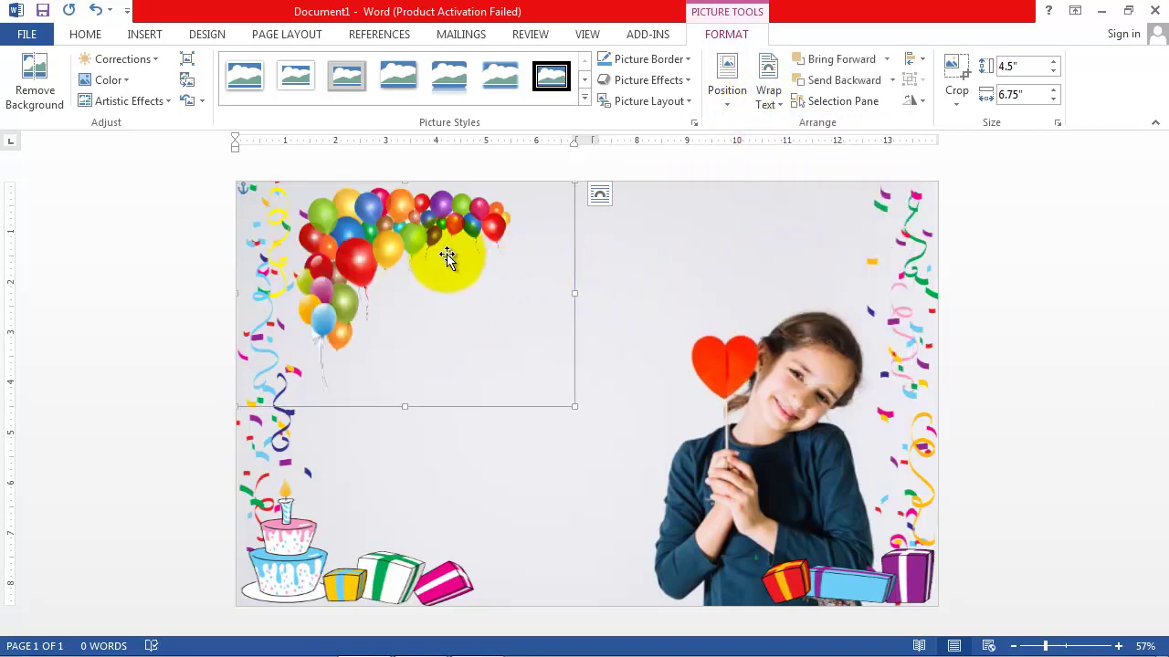
{"action": "left_click_drag", "start_coordinate": [383, 241], "coordinate": [315, 219]}
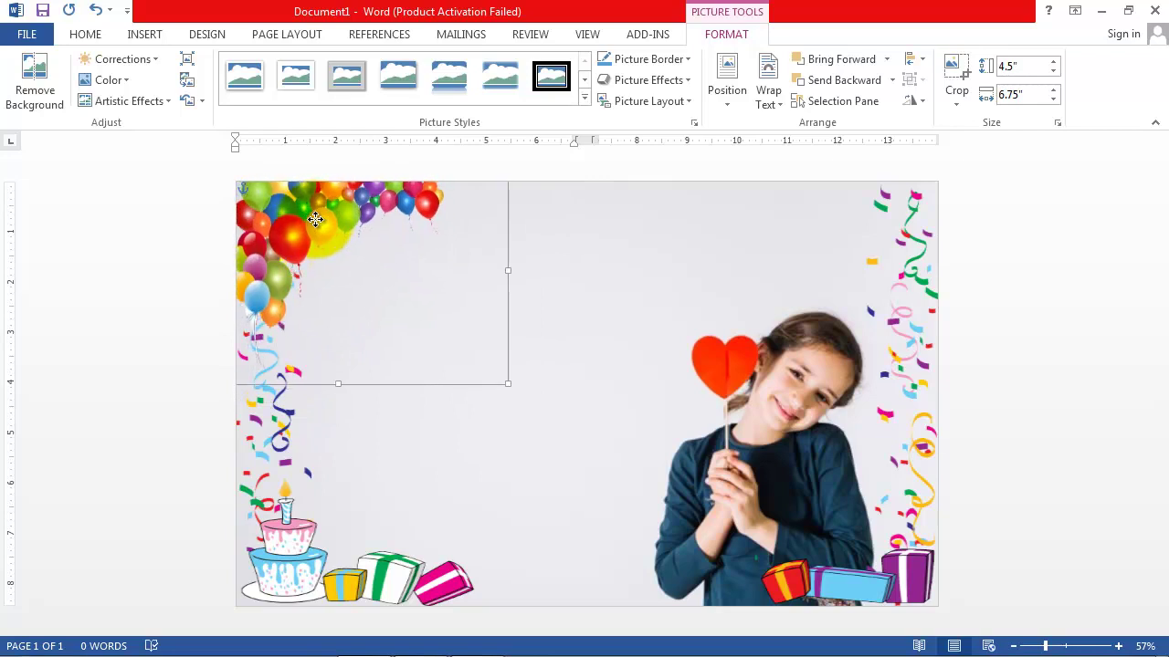
Copy the balloons and position the first copy at the top middle.
{"action": "left_click", "coordinate": [88, 35]}
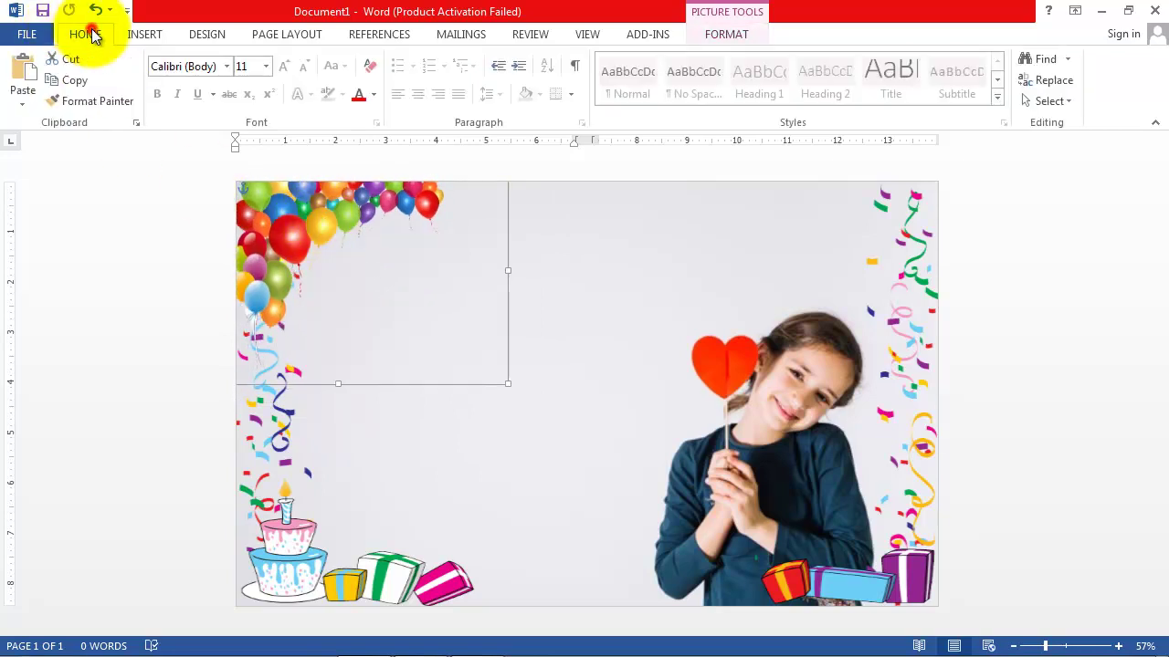
{"action": "left_click", "coordinate": [86, 82]}
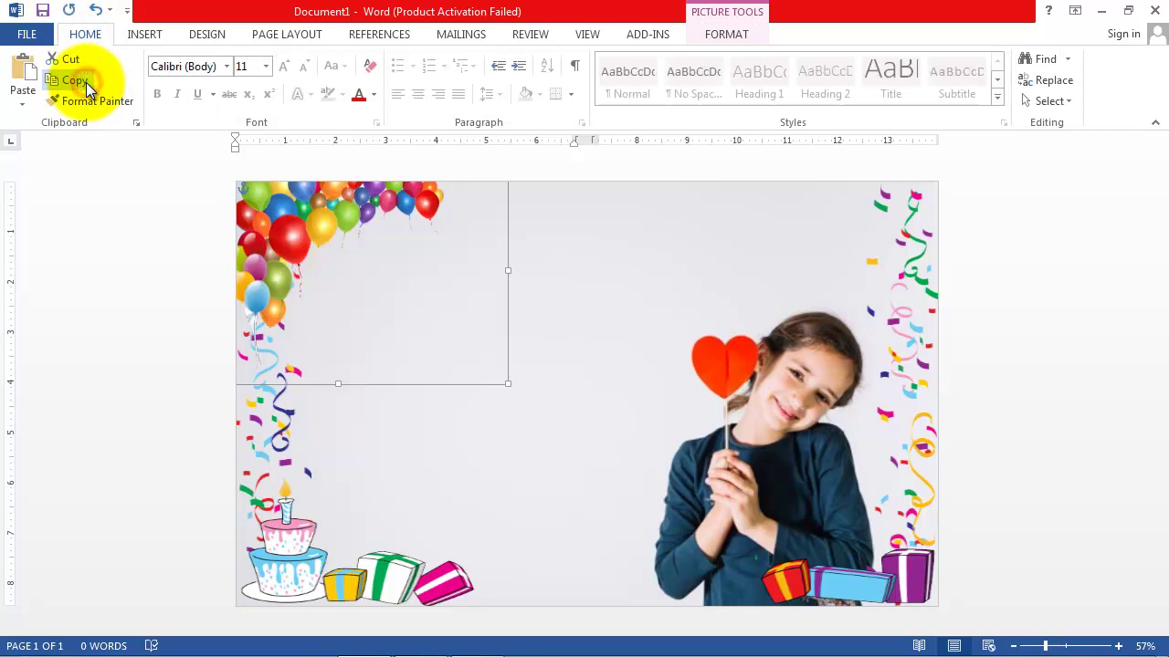
{"action": "left_click", "coordinate": [32, 81]}
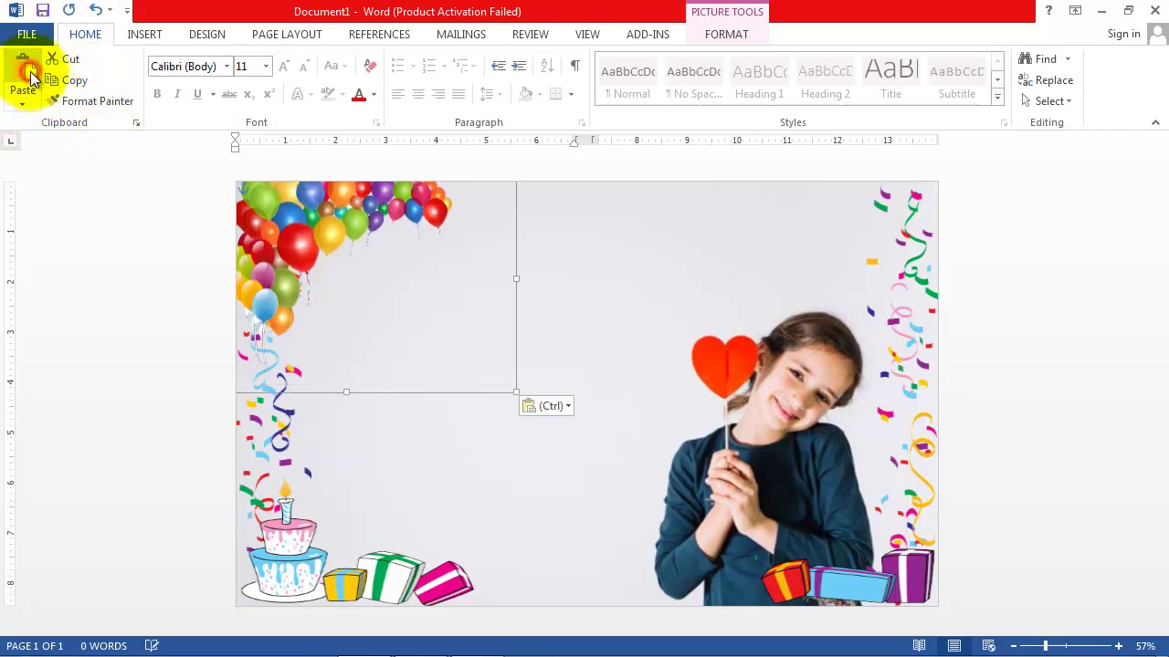
{"action": "left_click_drag", "start_coordinate": [314, 218], "coordinate": [634, 223]}
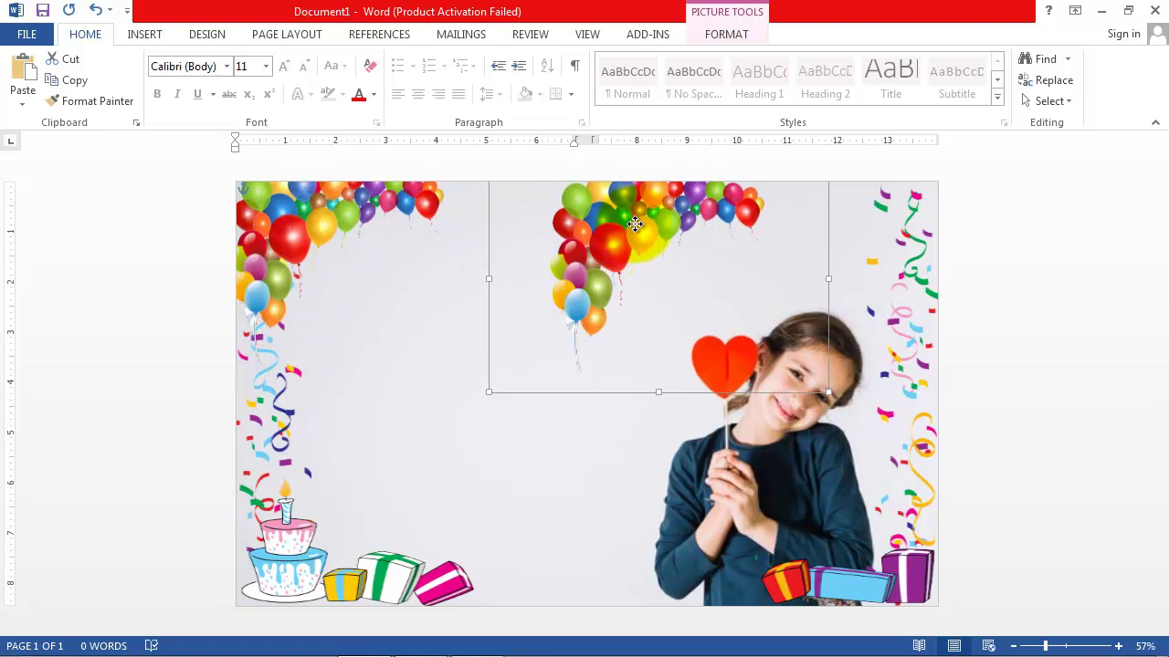
{"action": "left_click_drag", "start_coordinate": [634, 223], "coordinate": [637, 223]}
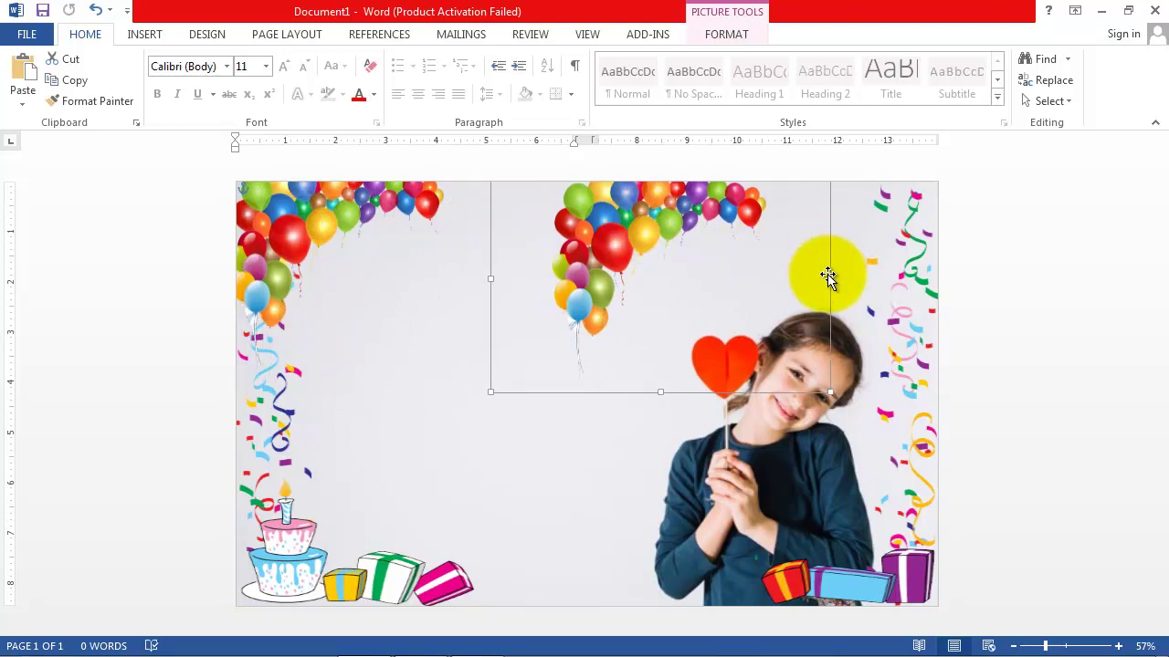
Paste another balloon copy, mirror and widen it, and slide it to the top middle.
{"action": "left_click", "coordinate": [30, 80]}
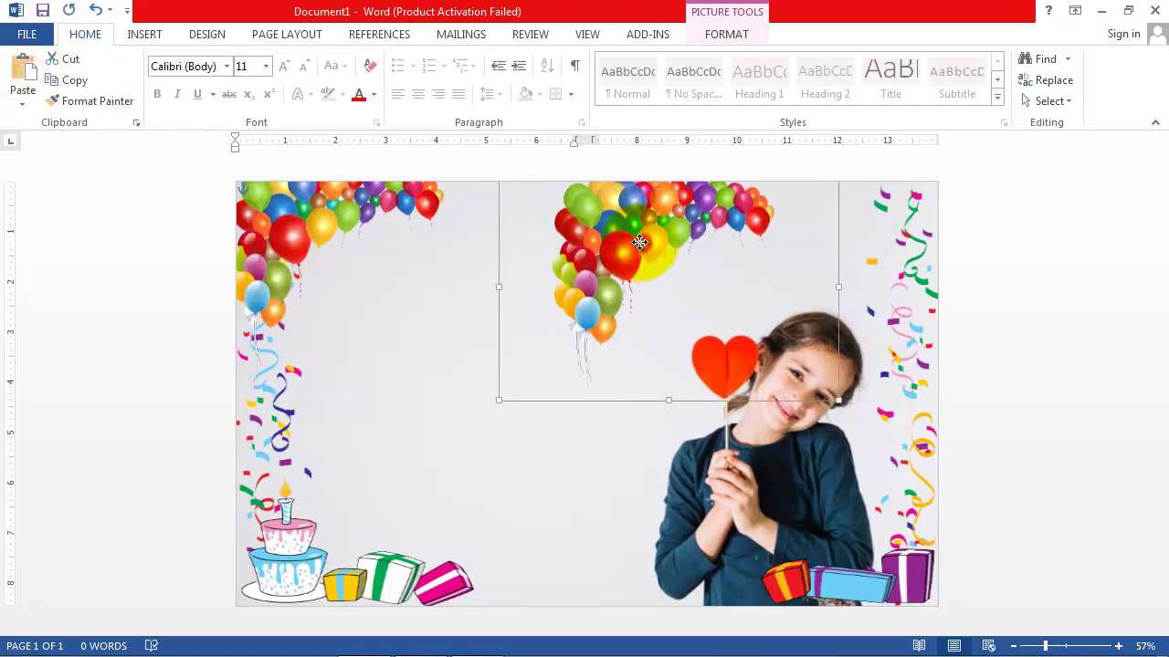
{"action": "left_click_drag", "start_coordinate": [639, 242], "coordinate": [631, 242]}
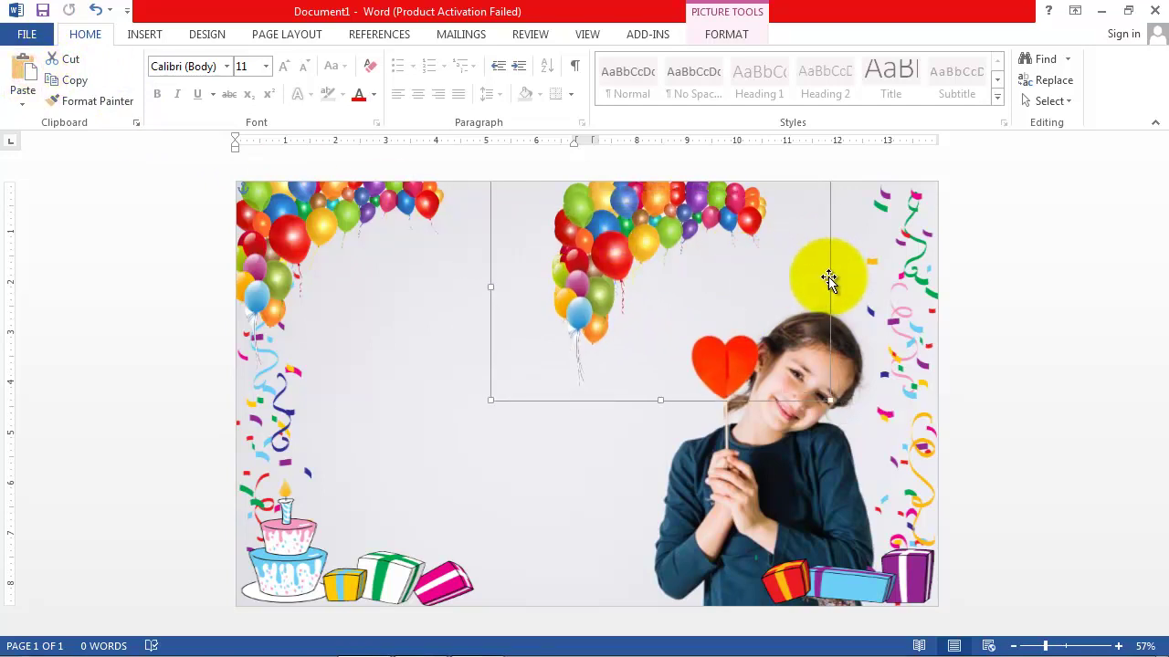
{"action": "left_click_drag", "start_coordinate": [828, 278], "coordinate": [308, 265]}
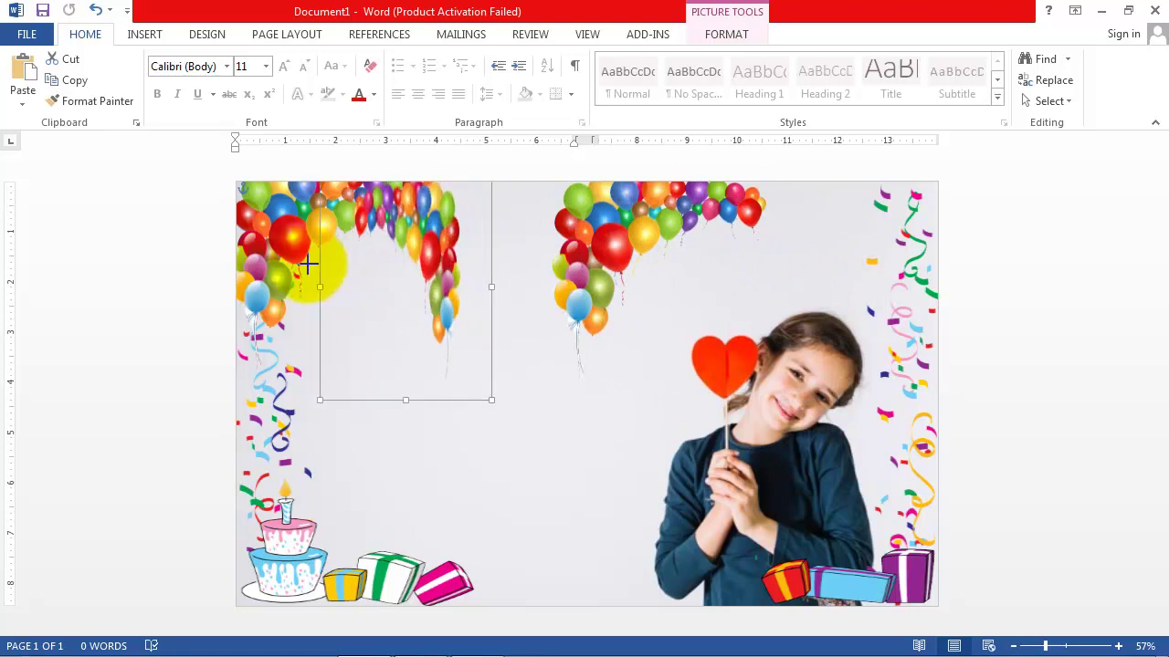
{"action": "left_click_drag", "start_coordinate": [307, 265], "coordinate": [219, 265]}
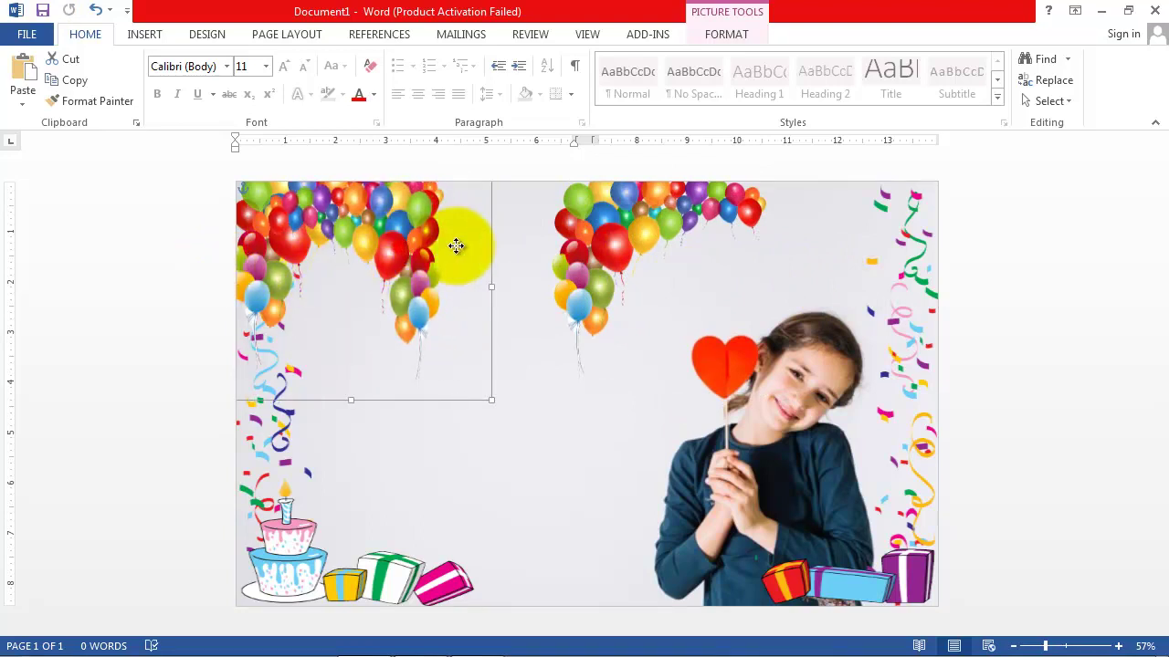
{"action": "left_click_drag", "start_coordinate": [456, 246], "coordinate": [558, 233]}
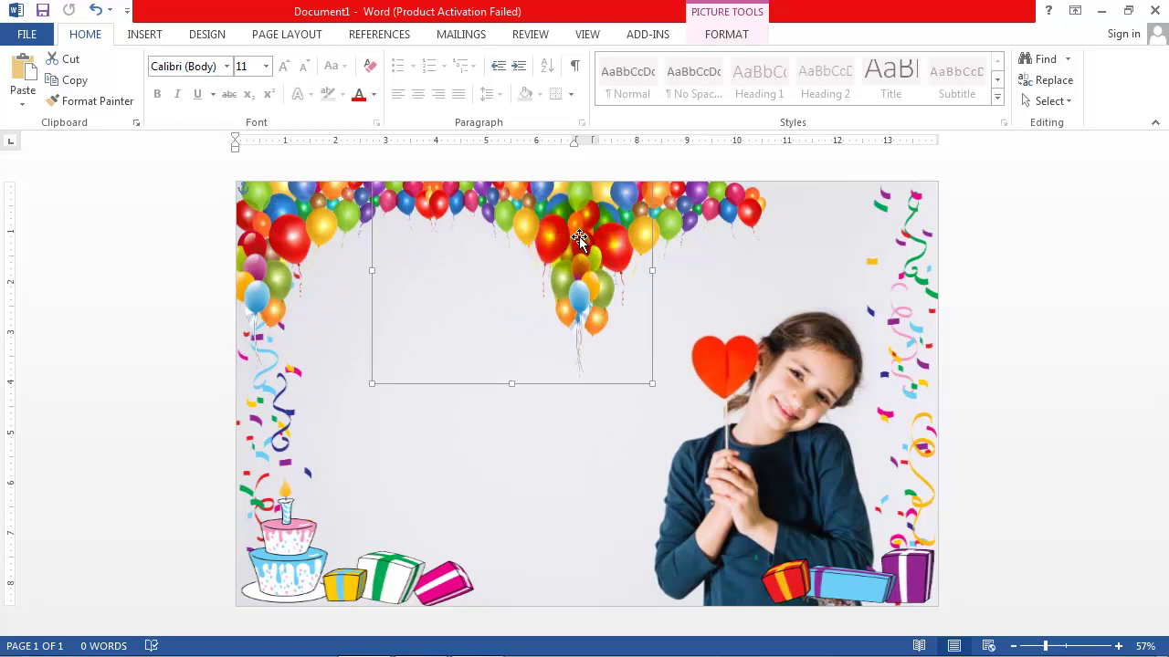
{"action": "left_click", "coordinate": [89, 41]}
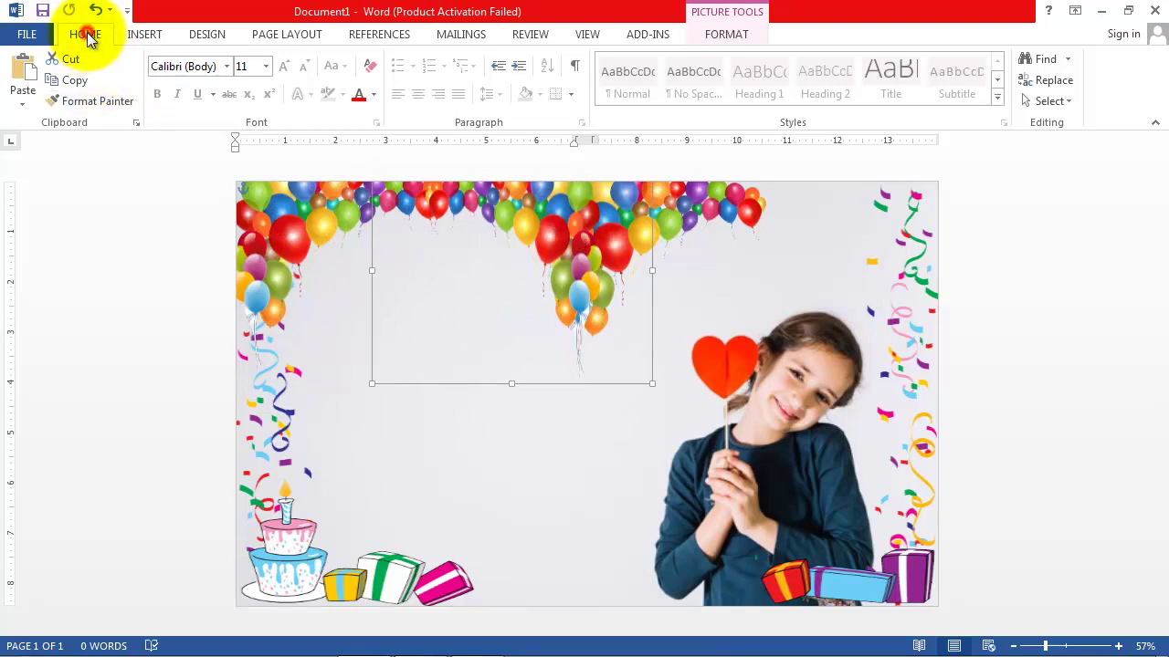
Add two balloon copies rotated about 90° along the card's bottom middle.
{"action": "left_click", "coordinate": [58, 82]}
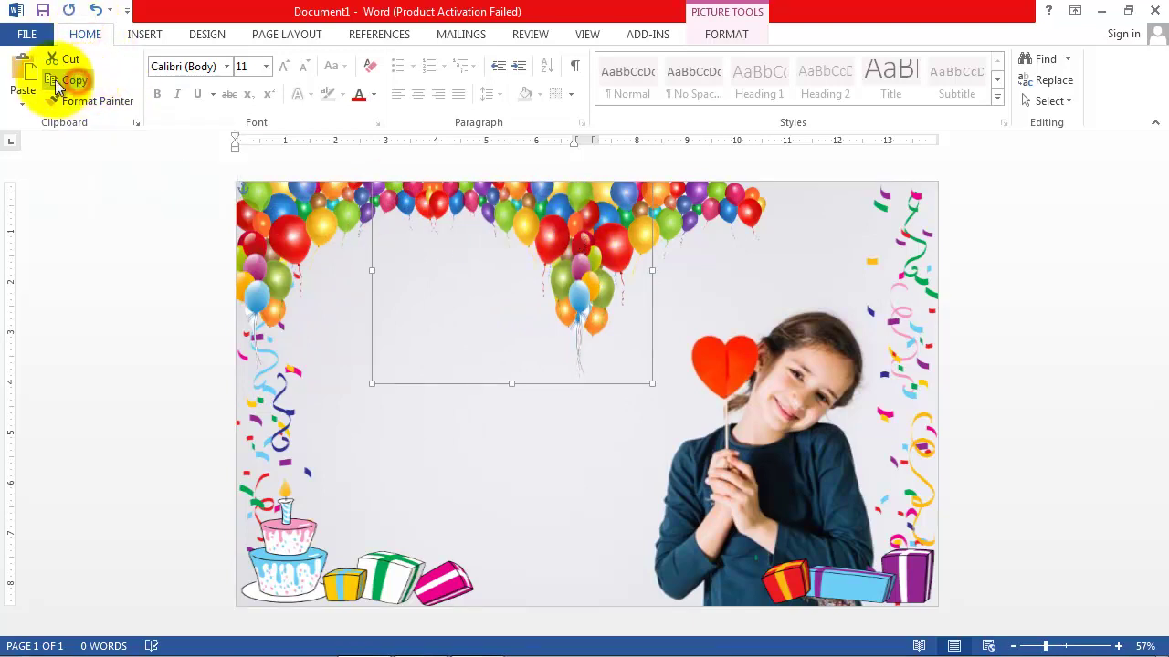
{"action": "left_click", "coordinate": [24, 75]}
{"action": "left_click_drag", "start_coordinate": [538, 231], "coordinate": [524, 369]}
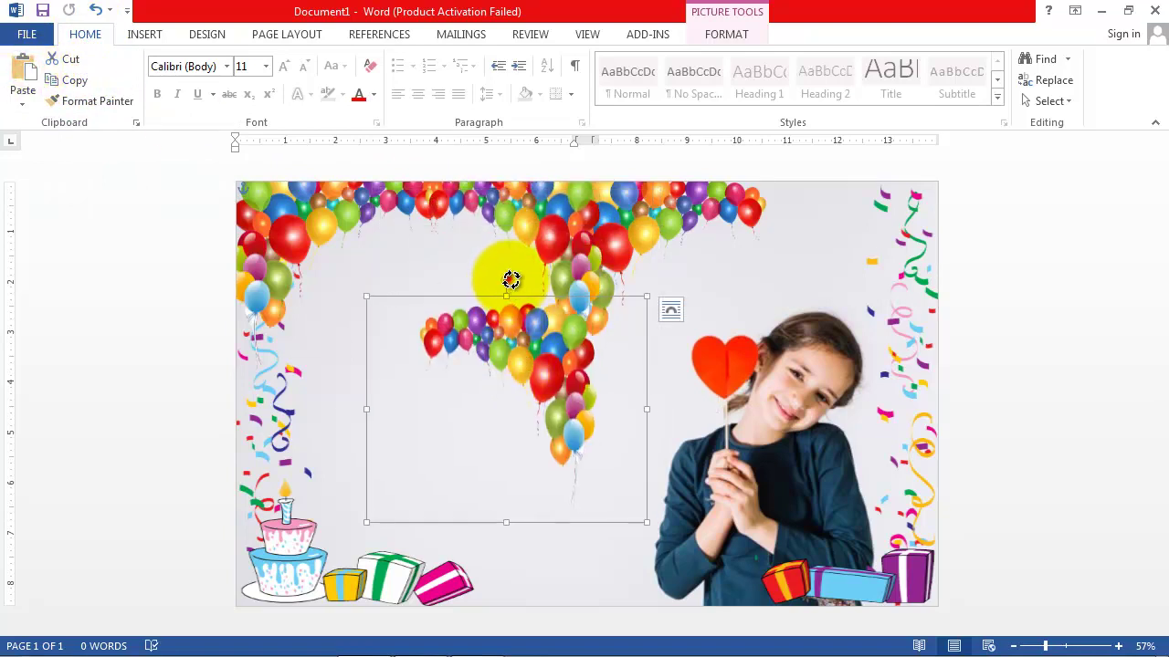
{"action": "left_click_drag", "start_coordinate": [511, 279], "coordinate": [693, 415]}
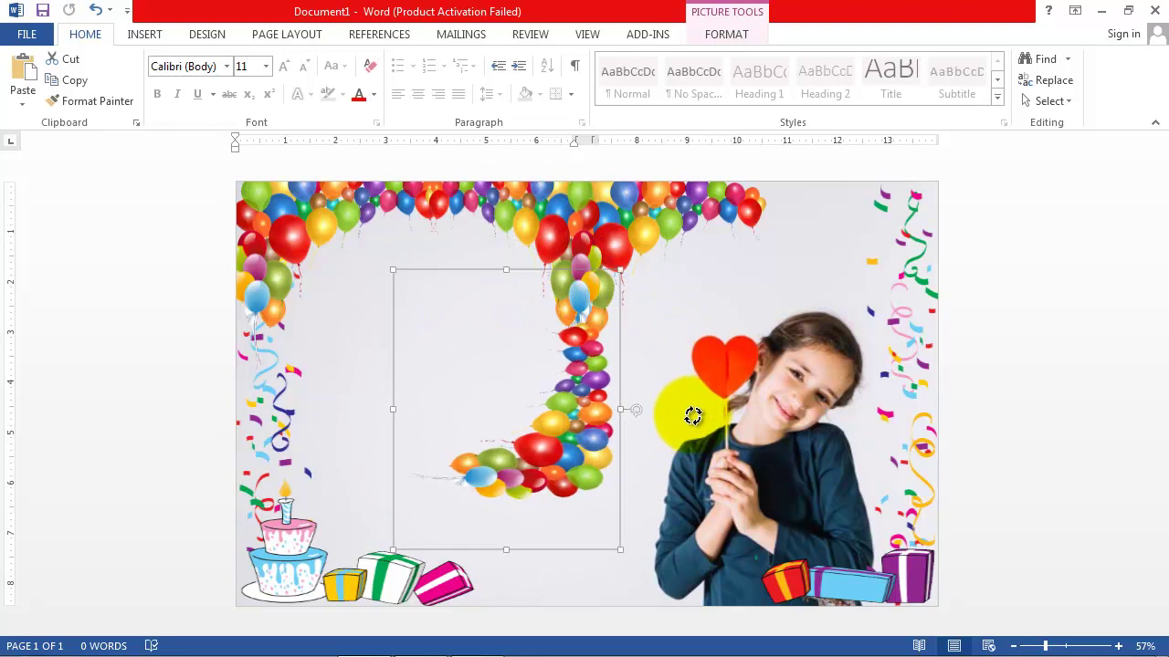
{"action": "left_click_drag", "start_coordinate": [693, 415], "coordinate": [695, 419]}
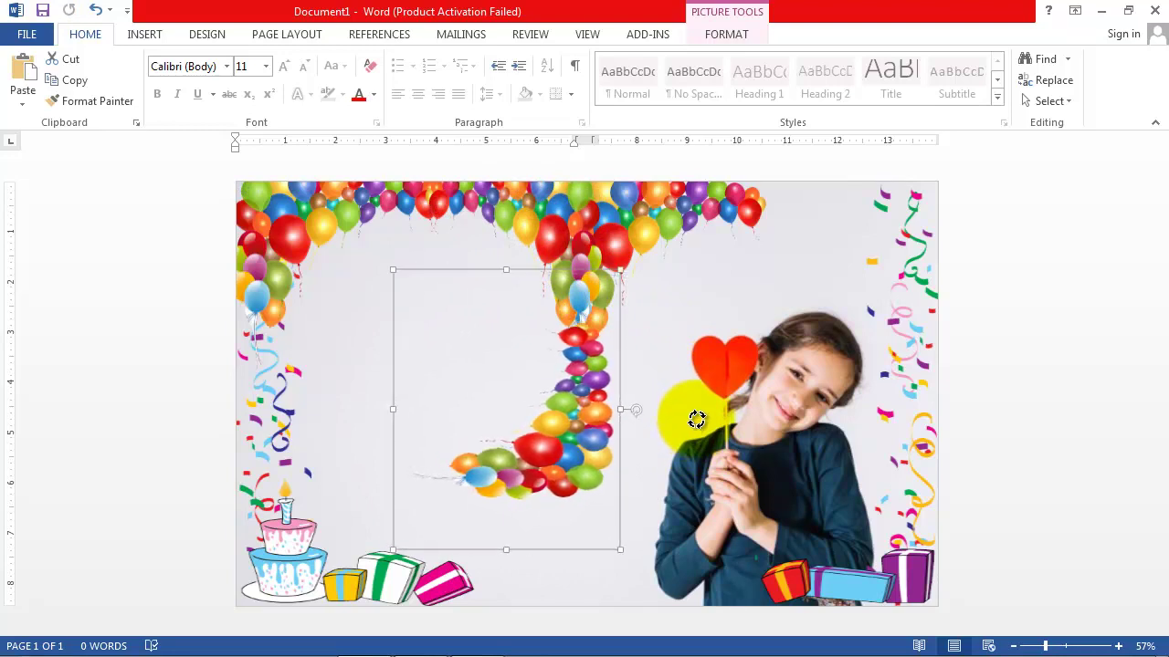
{"action": "mouse_move", "coordinate": [600, 449]}
{"action": "left_mouse_down"}
{"action": "mouse_move", "coordinate": [568, 555]}
{"action": "mouse_move", "coordinate": [579, 566]}
{"action": "left_mouse_up"}
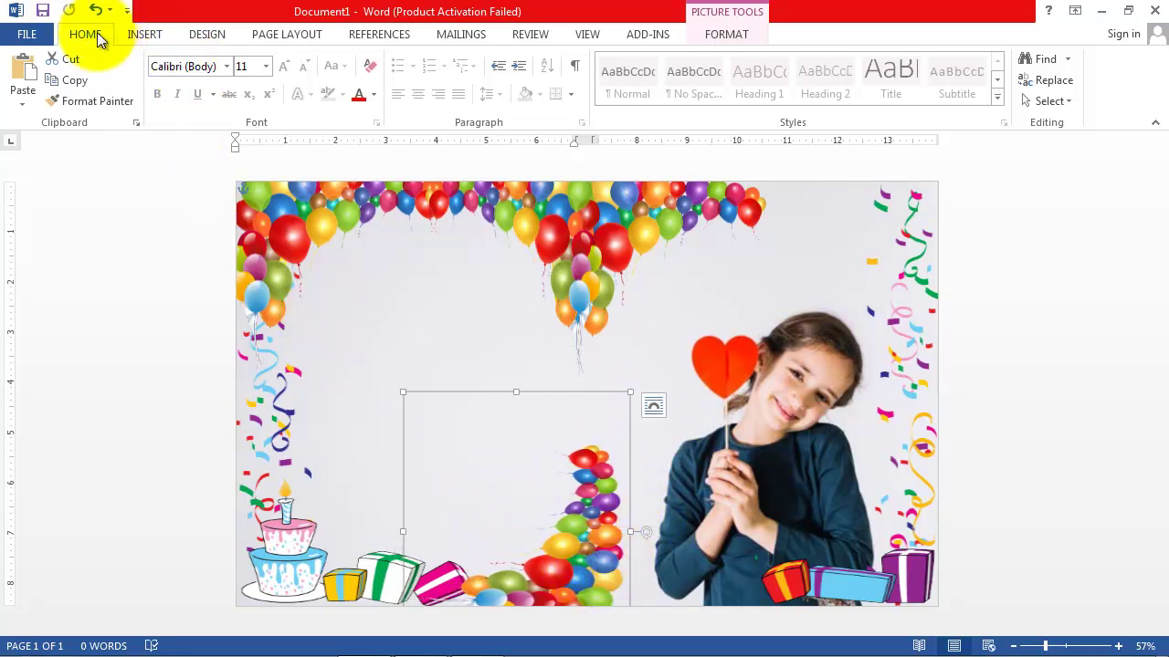
{"action": "left_click", "coordinate": [30, 80]}
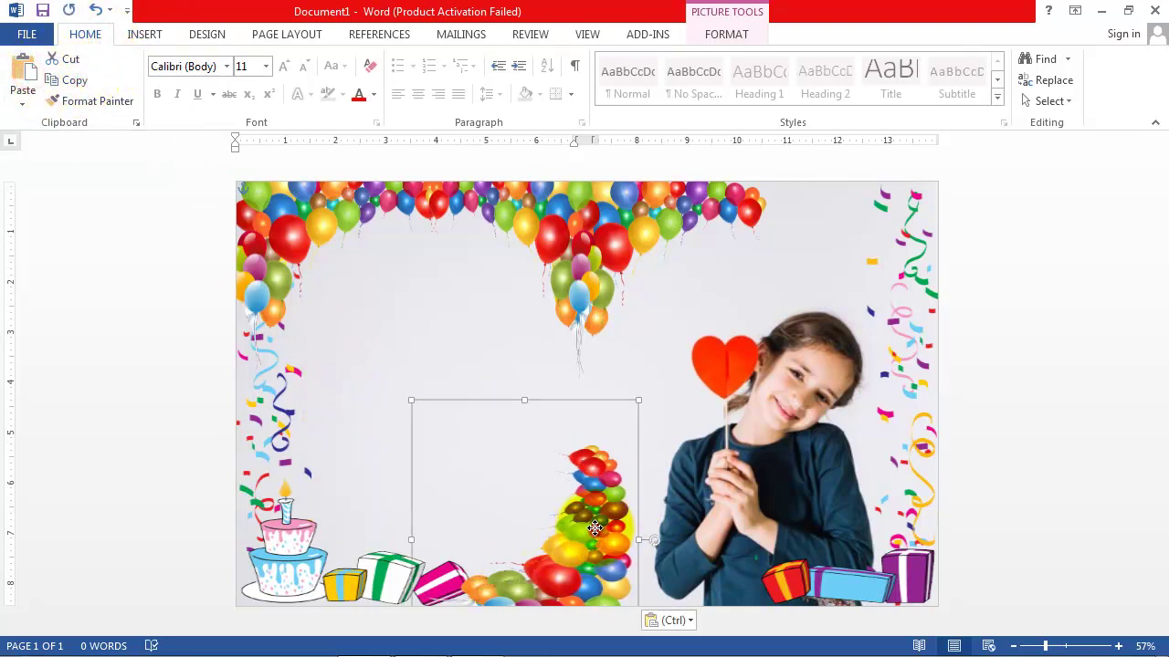
{"action": "left_click_drag", "start_coordinate": [594, 528], "coordinate": [588, 519]}
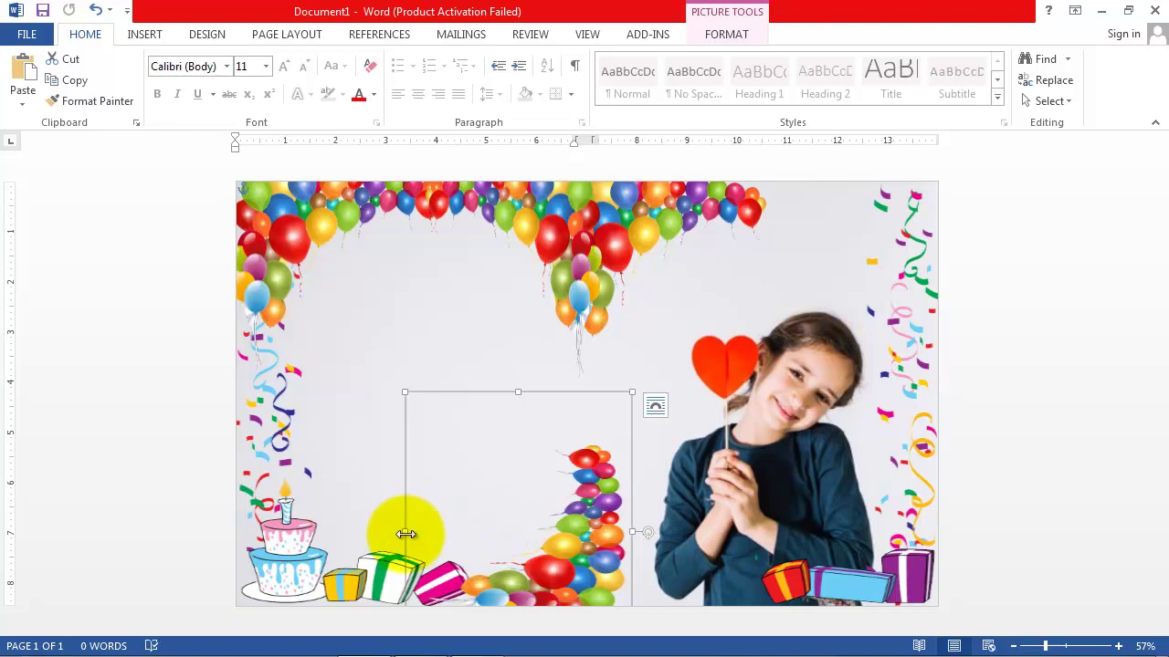
{"action": "mouse_move", "coordinate": [410, 533]}
{"action": "left_mouse_down"}
{"action": "mouse_move", "coordinate": [636, 533]}
{"action": "mouse_move", "coordinate": [601, 554]}
{"action": "mouse_move", "coordinate": [482, 198]}
{"action": "left_mouse_up"}
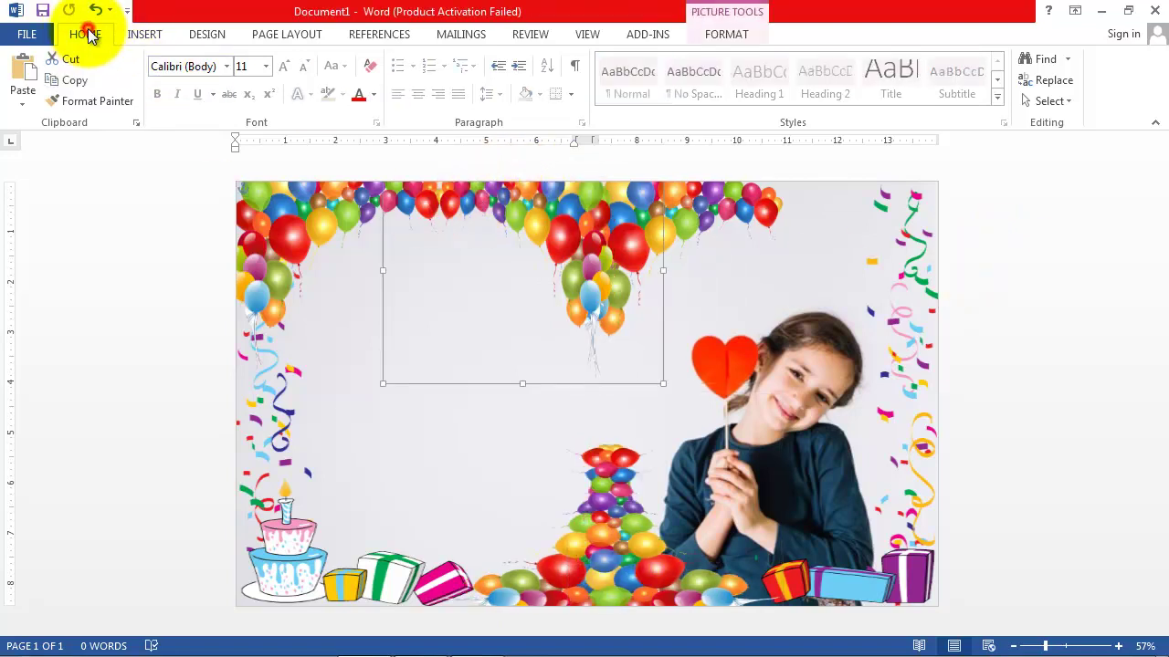
Place a copy of the top-middle balloons in the top-right corner.
{"action": "left_click", "coordinate": [68, 80]}
{"action": "left_click", "coordinate": [24, 75]}
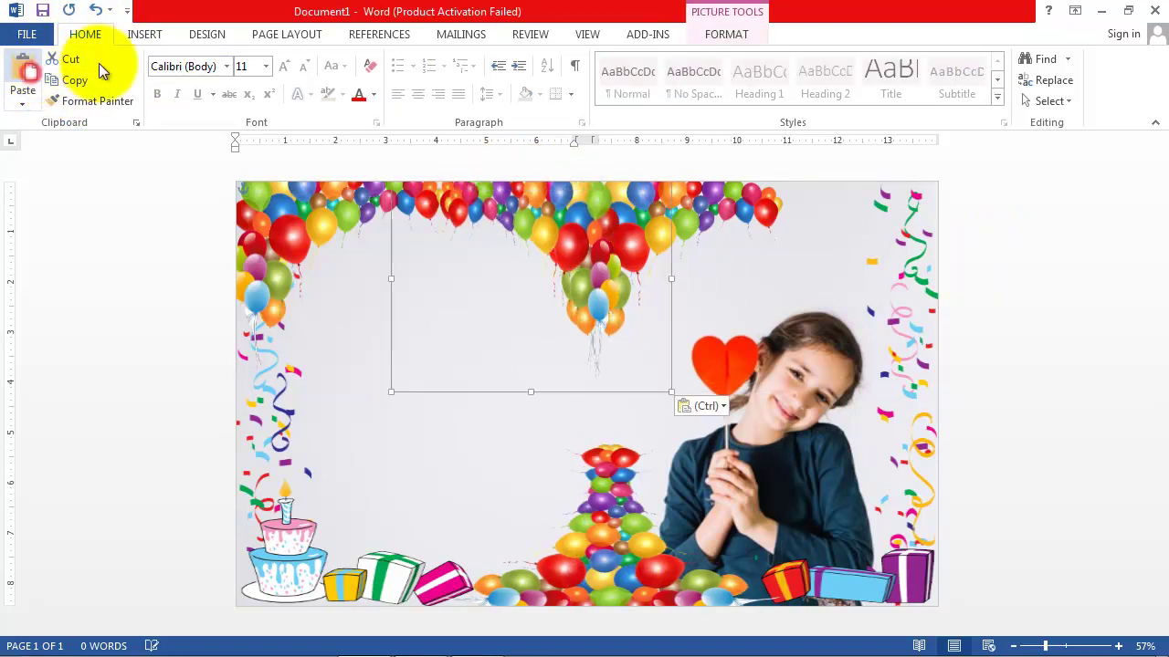
{"action": "left_click_drag", "start_coordinate": [565, 239], "coordinate": [897, 226]}
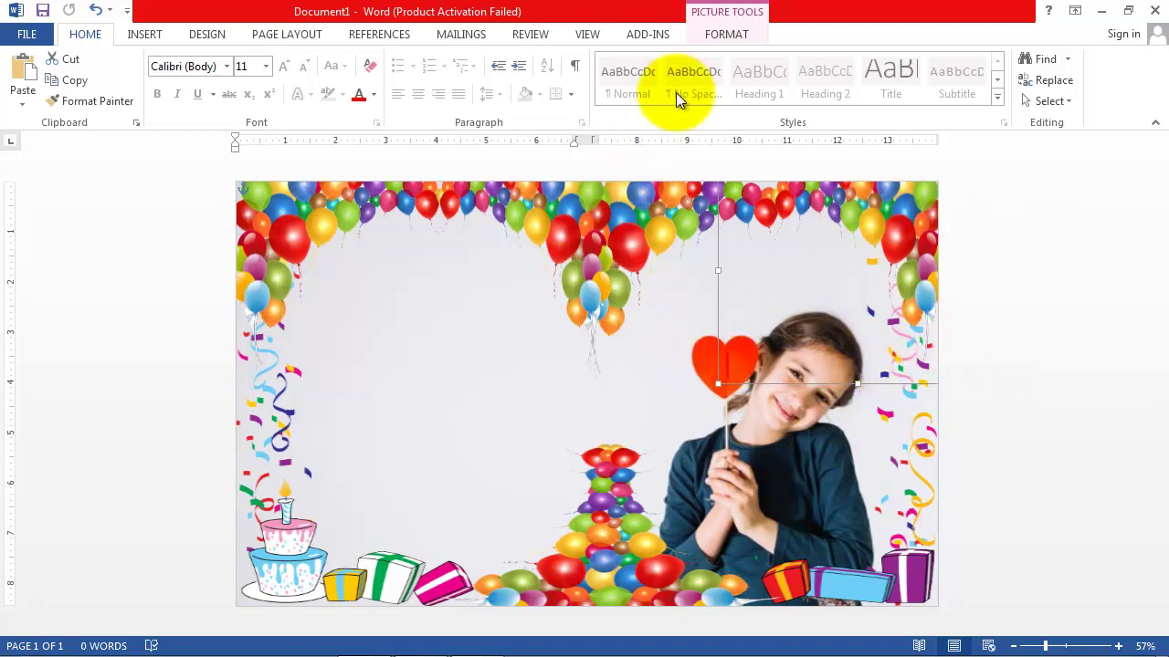
{"action": "left_click", "coordinate": [155, 34]}
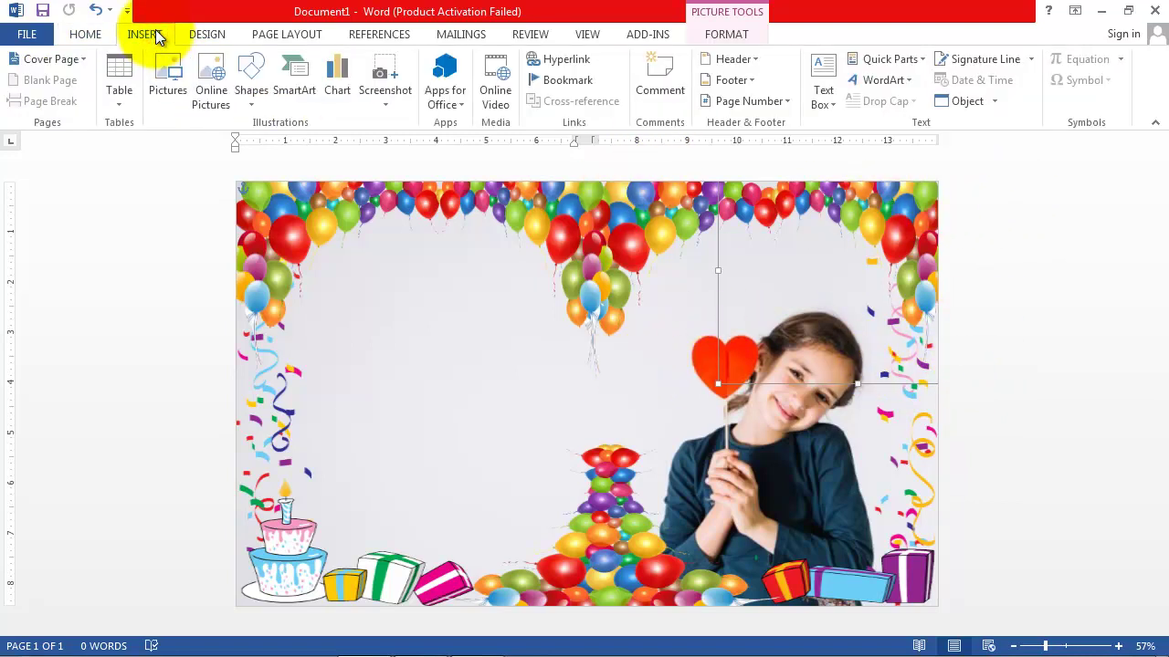
Draw a text box on the card's left side with no fill and no outline.
{"action": "left_click", "coordinate": [820, 99]}
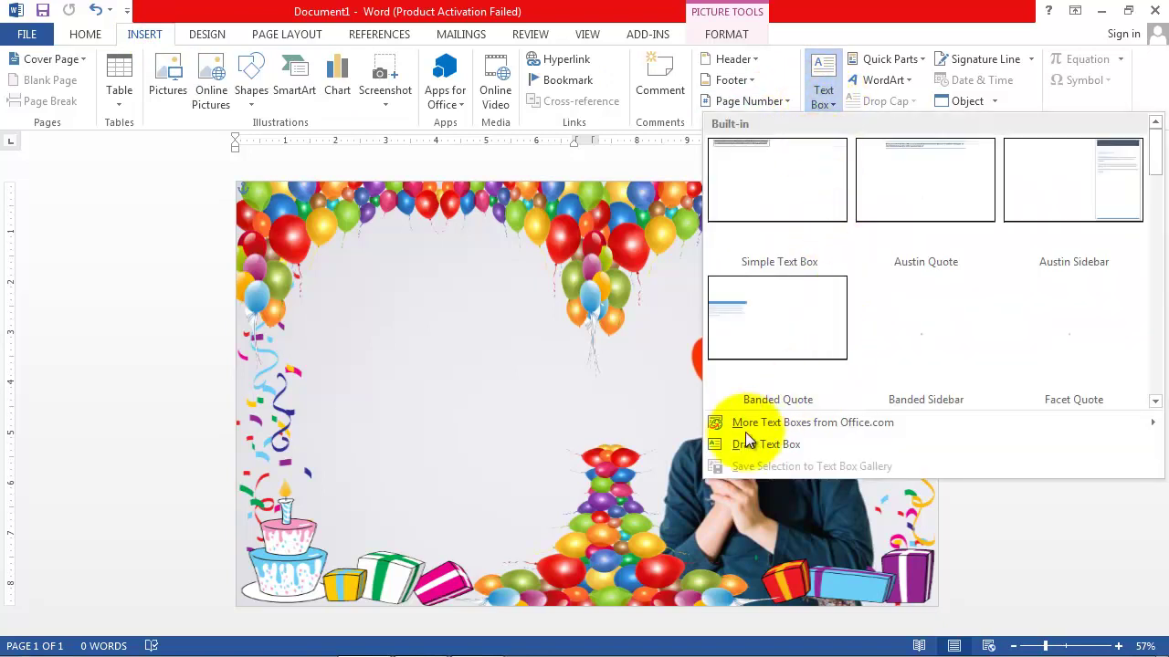
{"action": "left_click", "coordinate": [766, 446]}
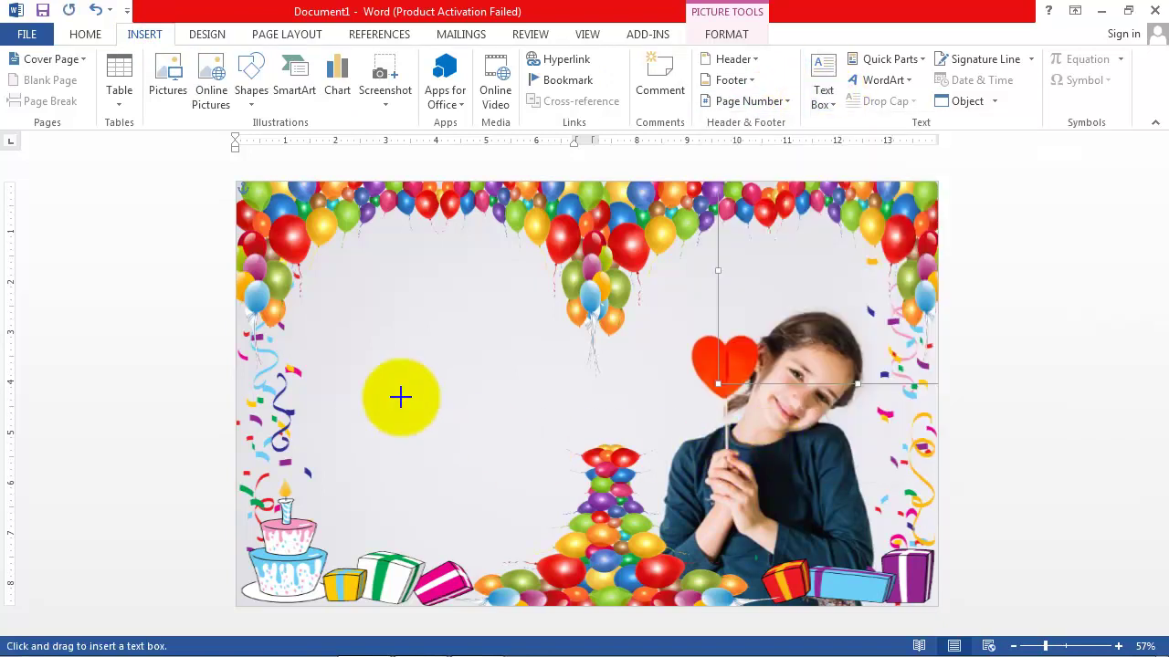
{"action": "left_click_drag", "start_coordinate": [311, 293], "coordinate": [543, 540]}
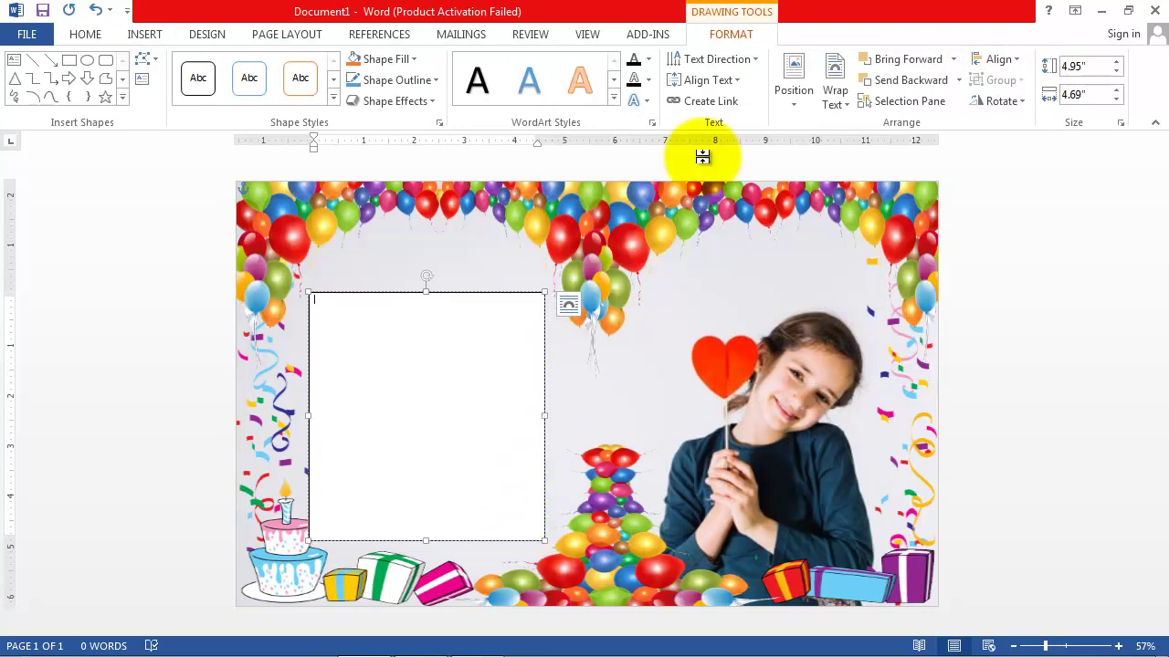
{"action": "left_click", "coordinate": [414, 60]}
{"action": "left_click", "coordinate": [403, 222]}
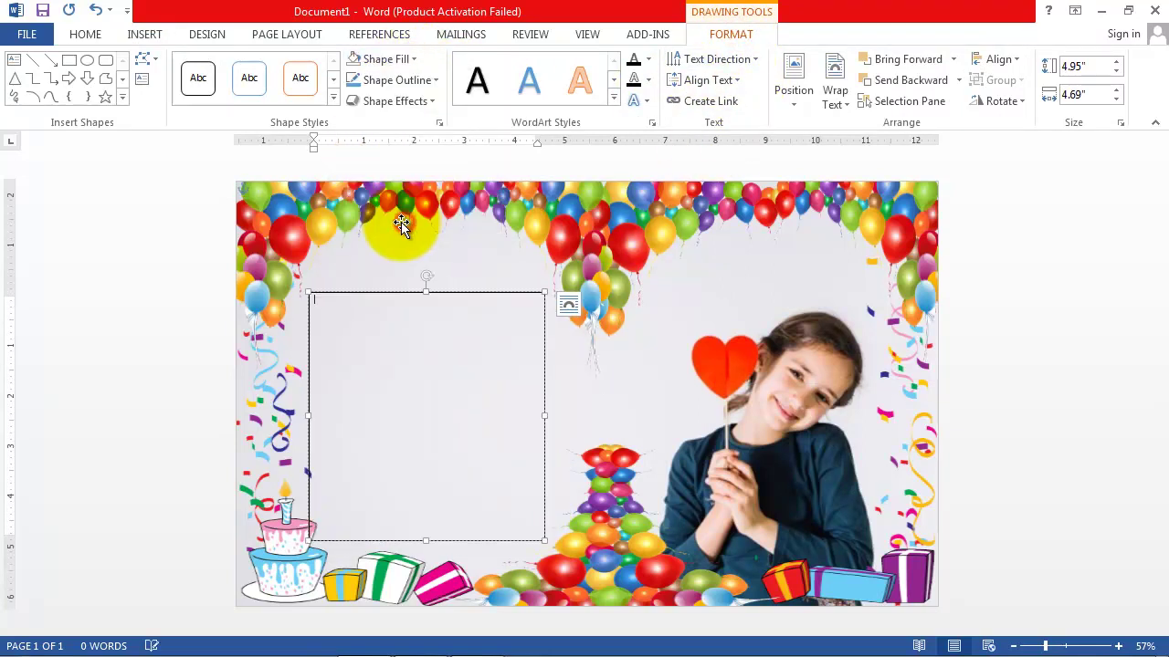
{"action": "left_click", "coordinate": [436, 81]}
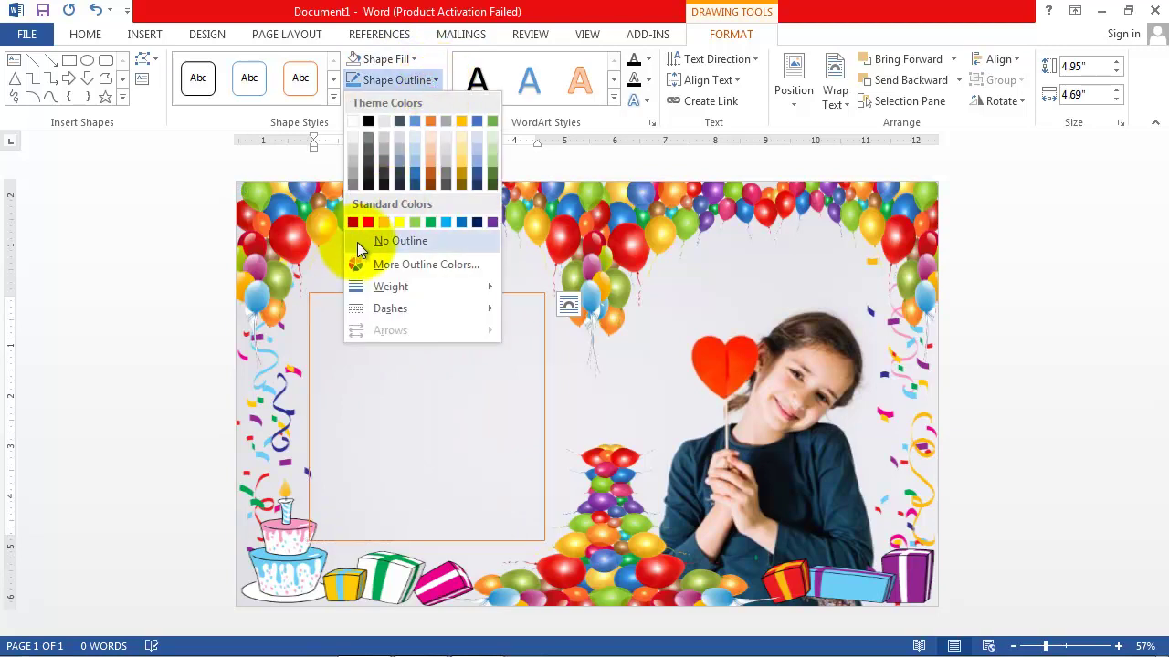
{"action": "left_click", "coordinate": [405, 241]}
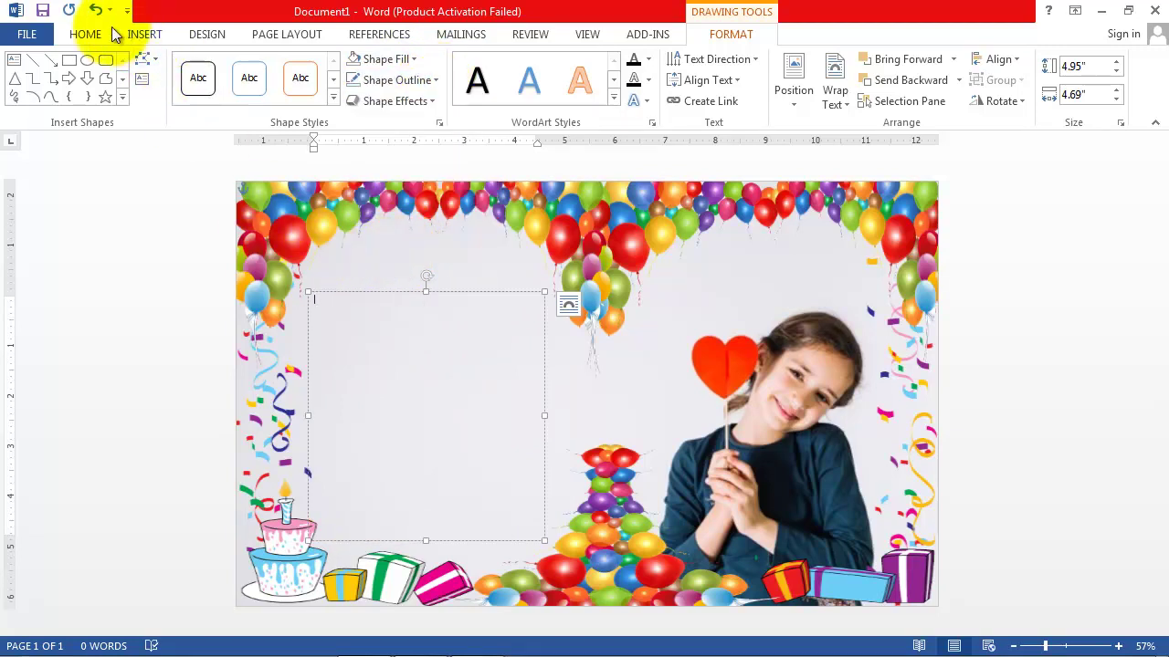
Set the text box font to Edwardian Script at 48 pt.
{"action": "left_click", "coordinate": [96, 36]}
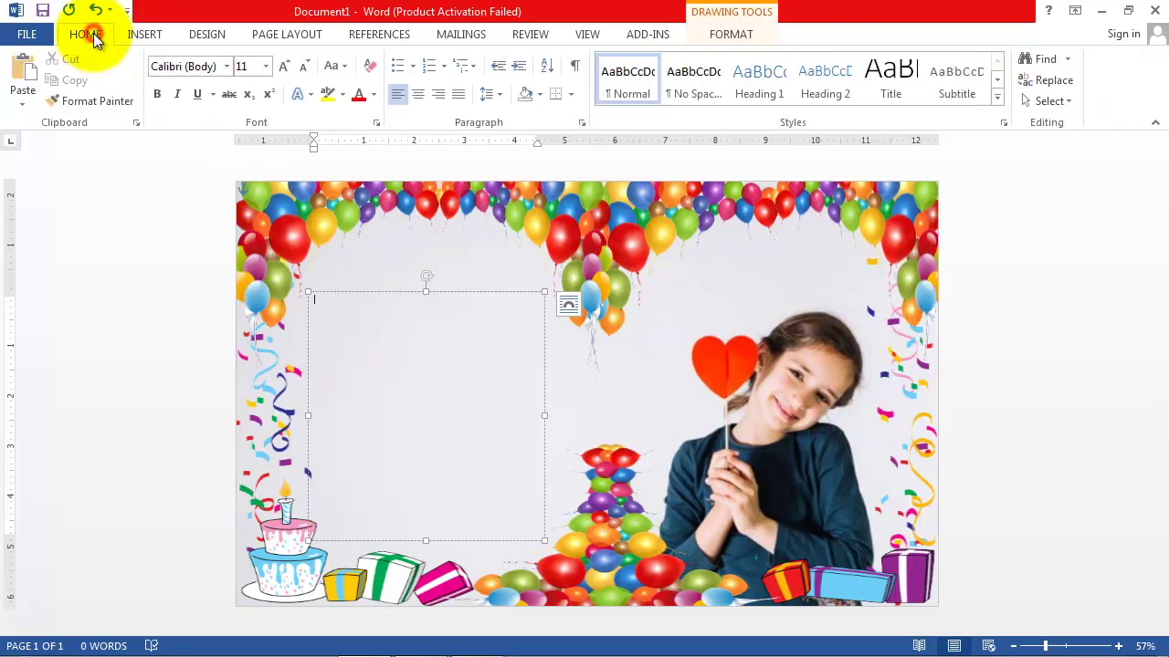
{"action": "left_click", "coordinate": [217, 70]}
{"action": "type", "text": "Edw"}
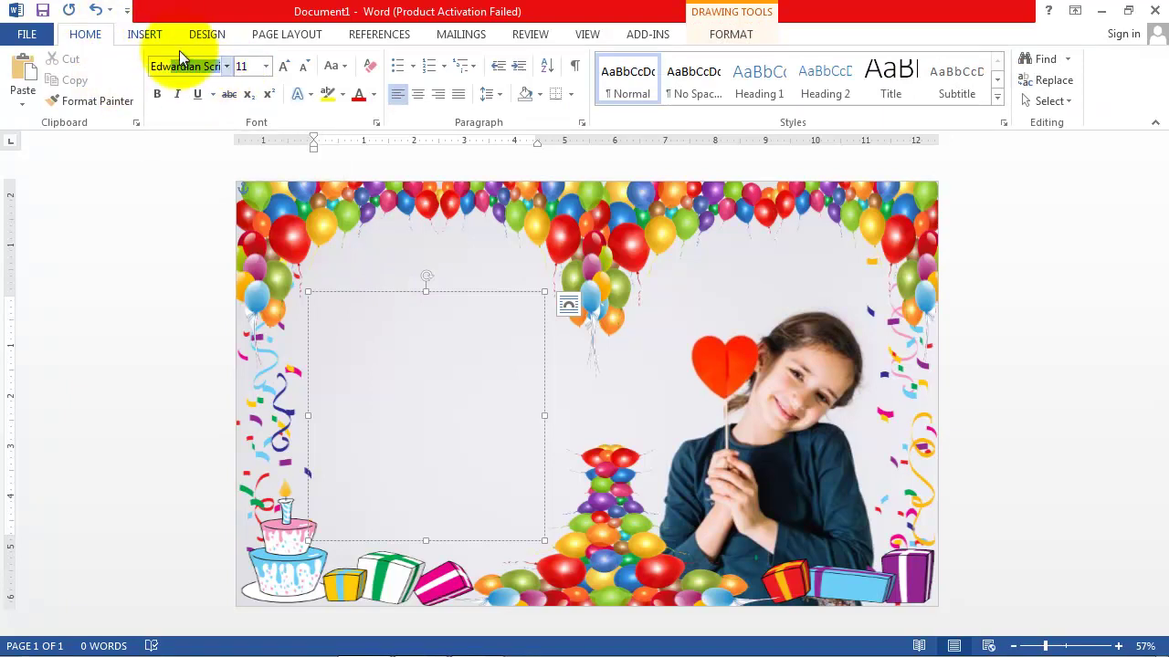
{"action": "key", "text": "Return"}
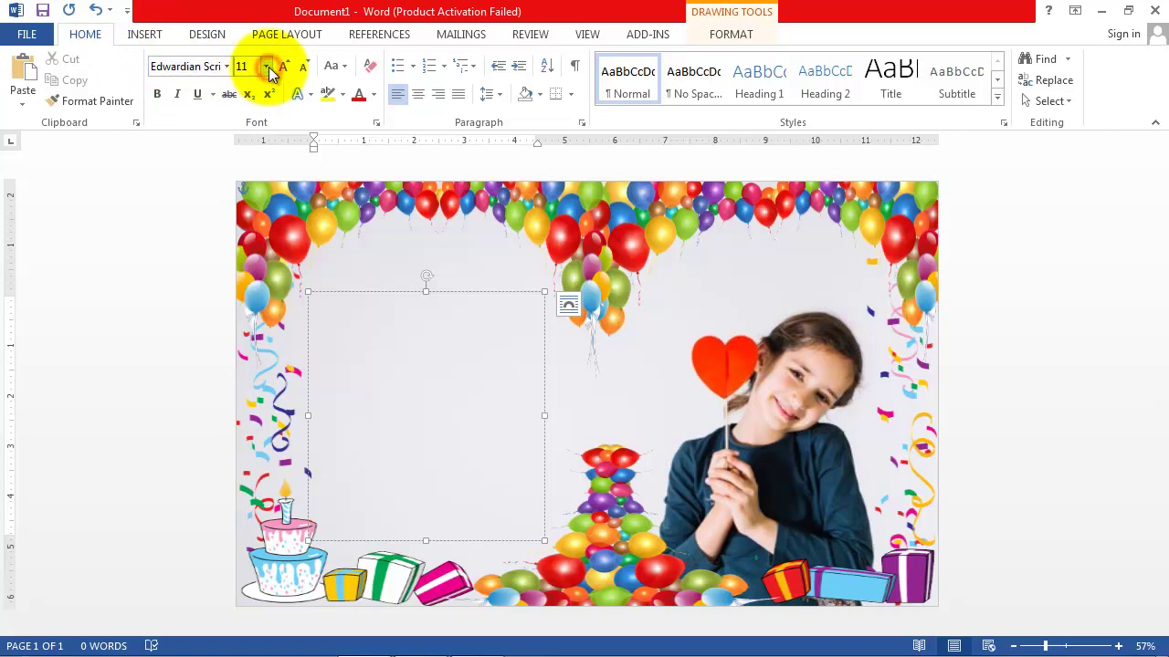
{"action": "left_click", "coordinate": [266, 66]}
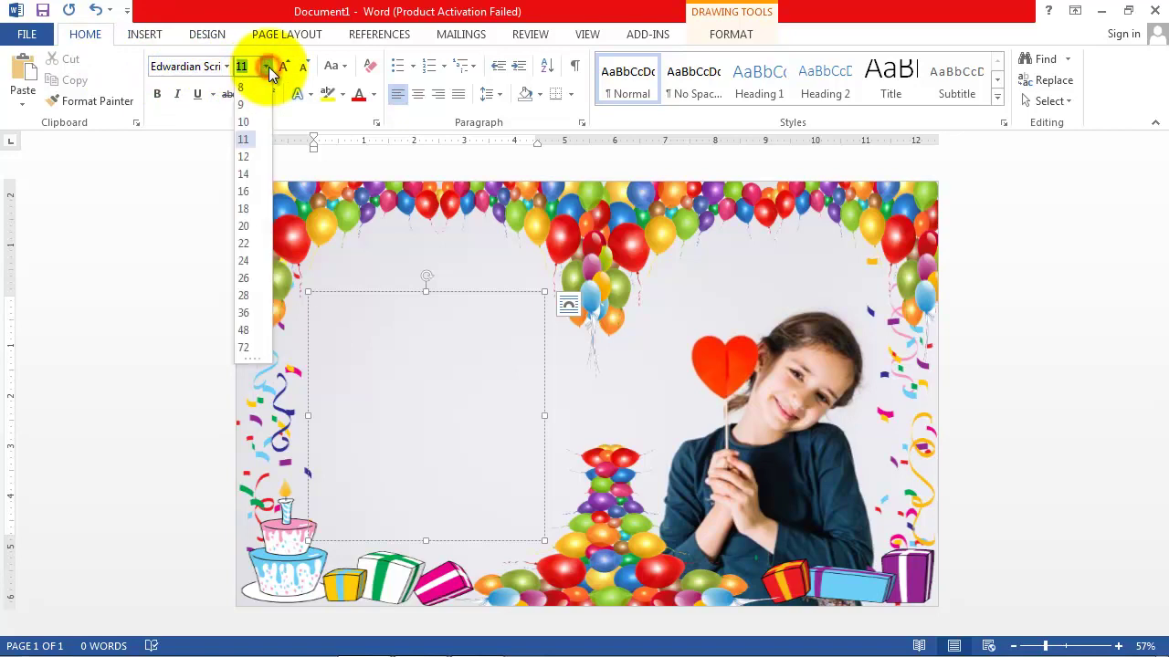
{"action": "left_click", "coordinate": [248, 331]}
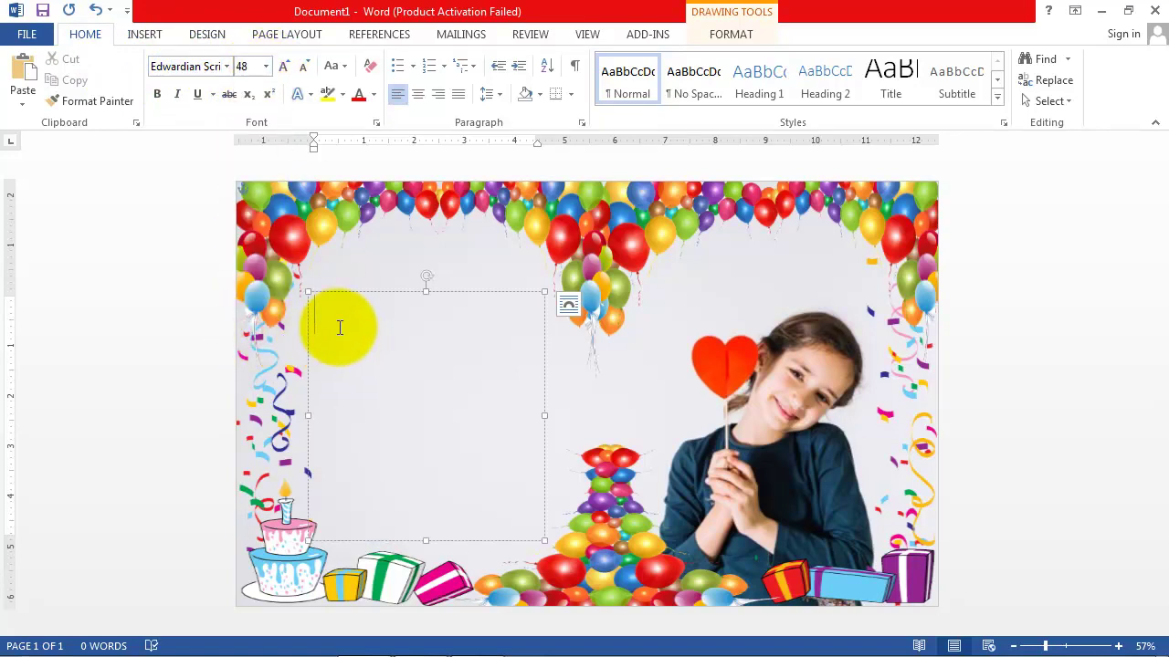
Type the verse from 'On your birthday' to 'And good health!' and centre its lines.
{"action": "type", "text": "Onyour birthday"}
{"action": "type", "text": "With lots of good luc"}
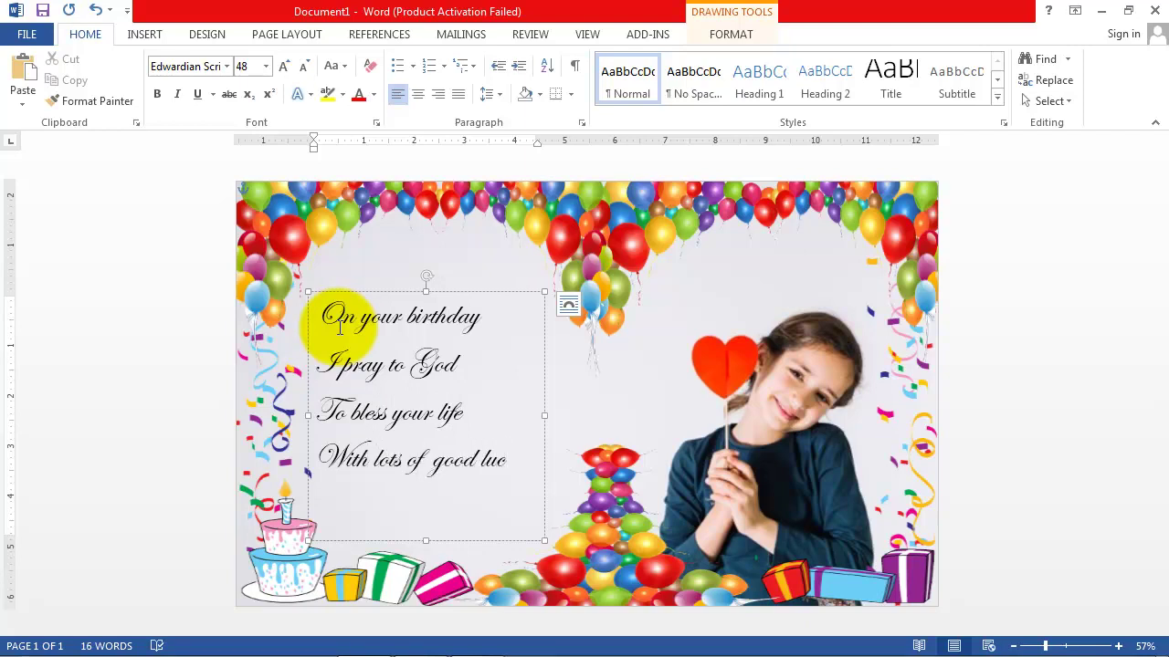
{"action": "left_click", "coordinate": [542, 474]}
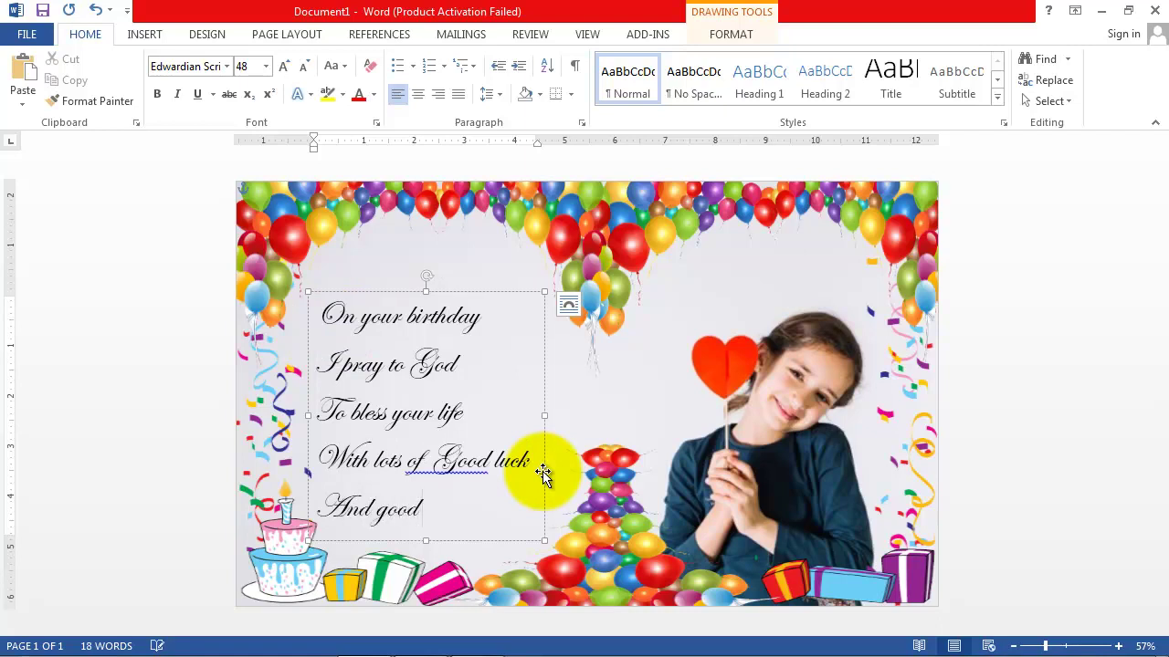
{"action": "type", "text": " health!"}
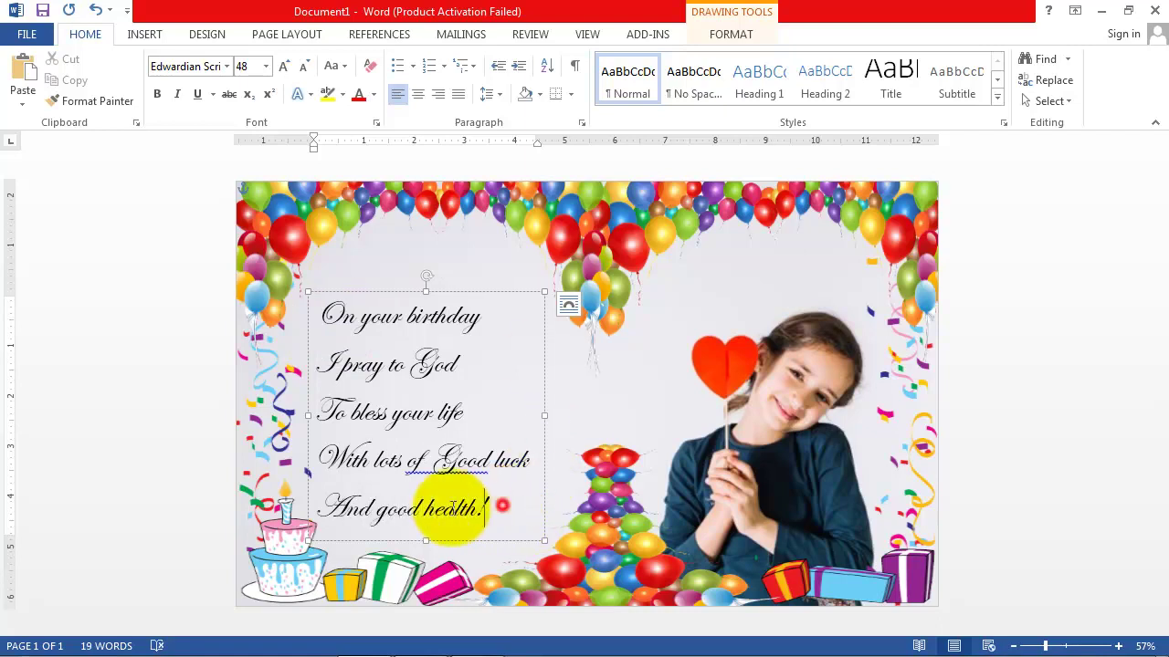
{"action": "mouse_move", "coordinate": [490, 508]}
{"action": "left_mouse_down"}
{"action": "mouse_move", "coordinate": [261, 352]}
{"action": "mouse_move", "coordinate": [258, 308]}
{"action": "left_mouse_up"}
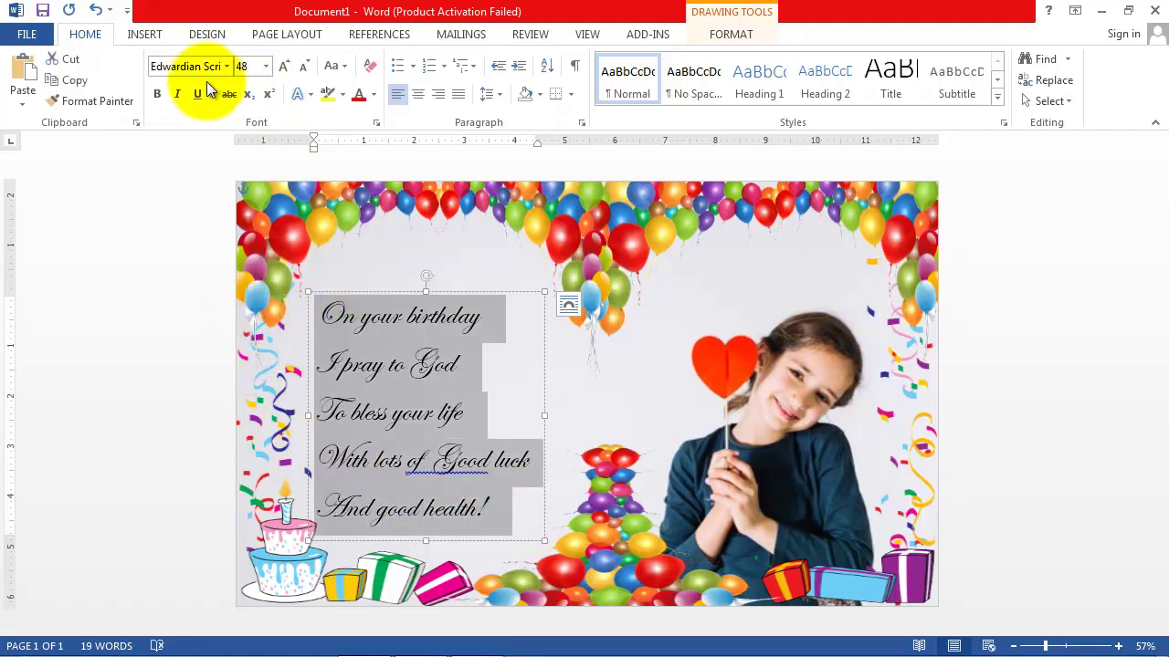
{"action": "left_click", "coordinate": [418, 95]}
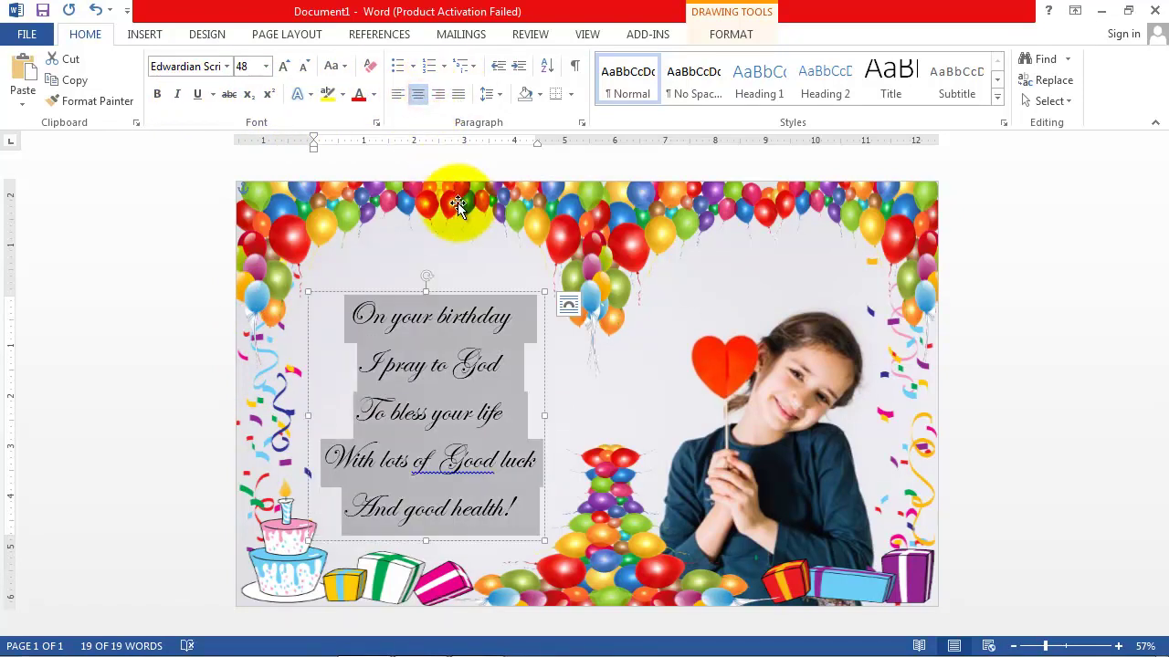
{"action": "left_click_drag", "start_coordinate": [485, 294], "coordinate": [467, 290]}
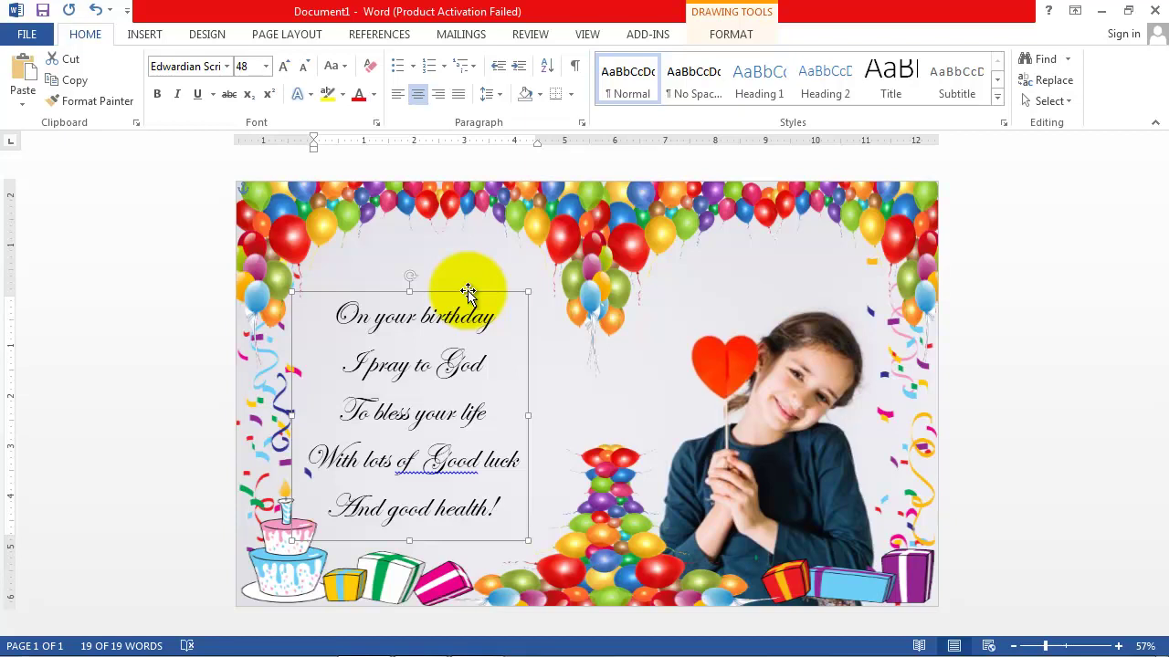
{"action": "left_click", "coordinate": [1028, 269]}
{"action": "left_click", "coordinate": [983, 363]}
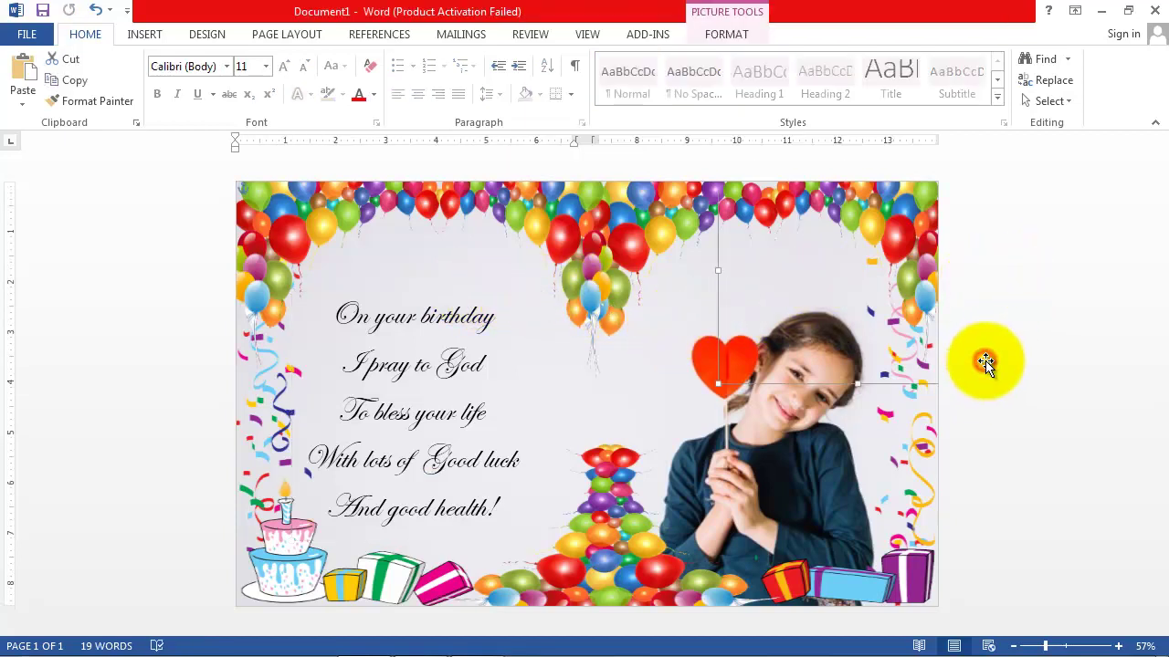
Add an orange-outlined WordArt box at the card's top right.
{"action": "left_click", "coordinate": [1017, 303]}
{"action": "left_click", "coordinate": [144, 33]}
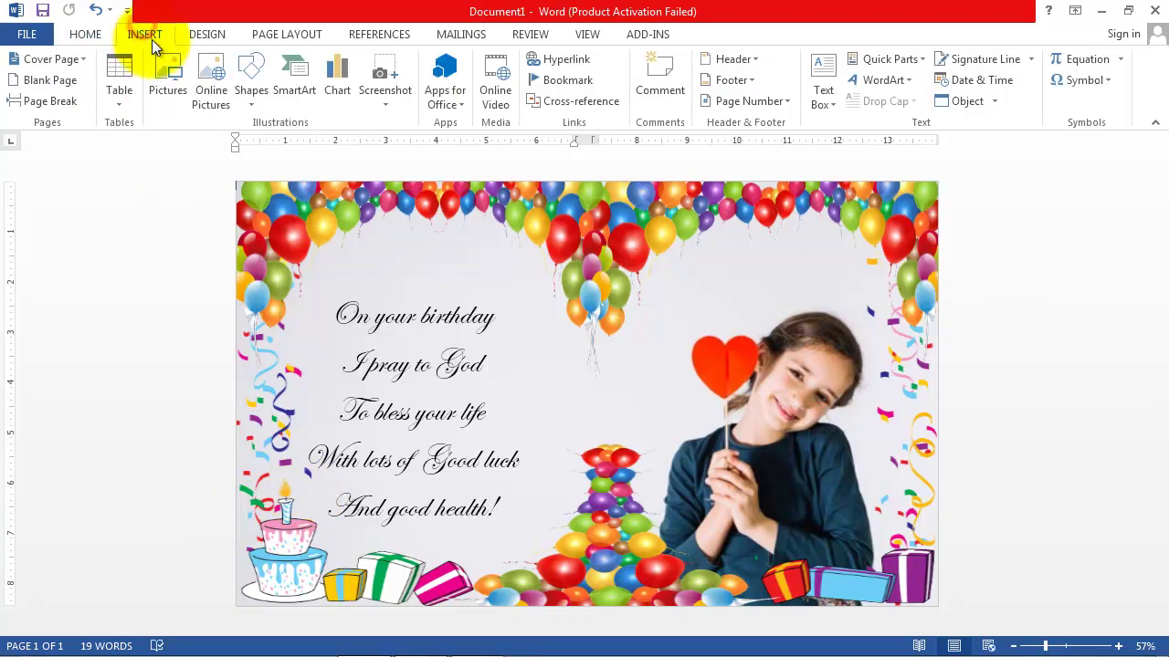
{"action": "left_click", "coordinate": [886, 80]}
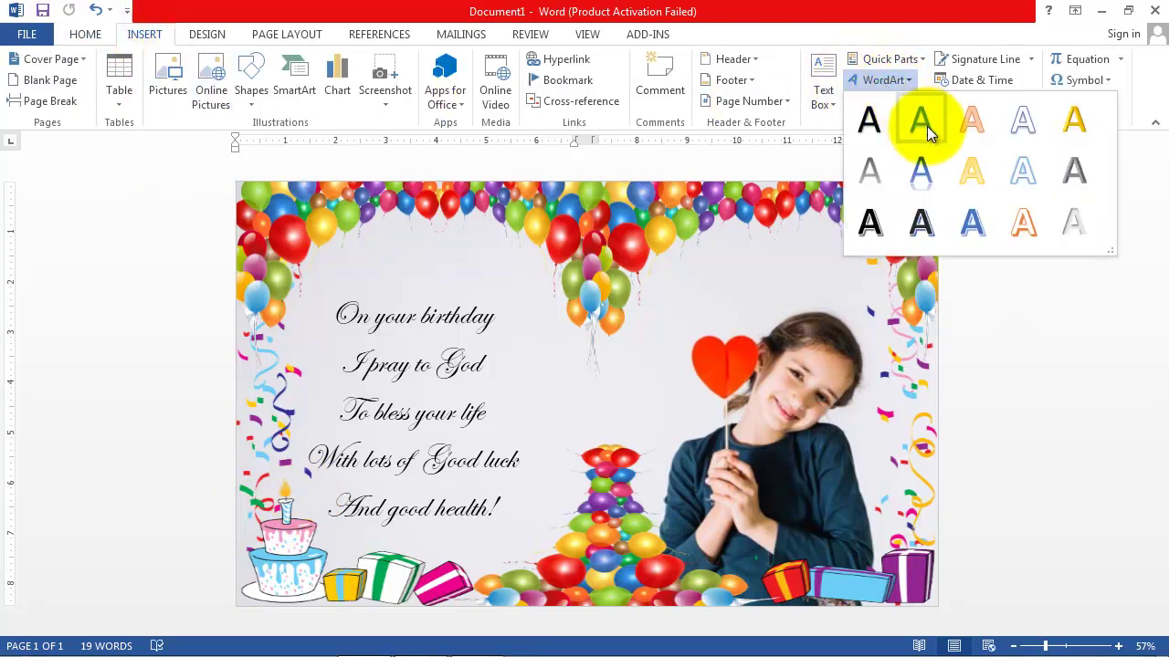
{"action": "left_click", "coordinate": [971, 125]}
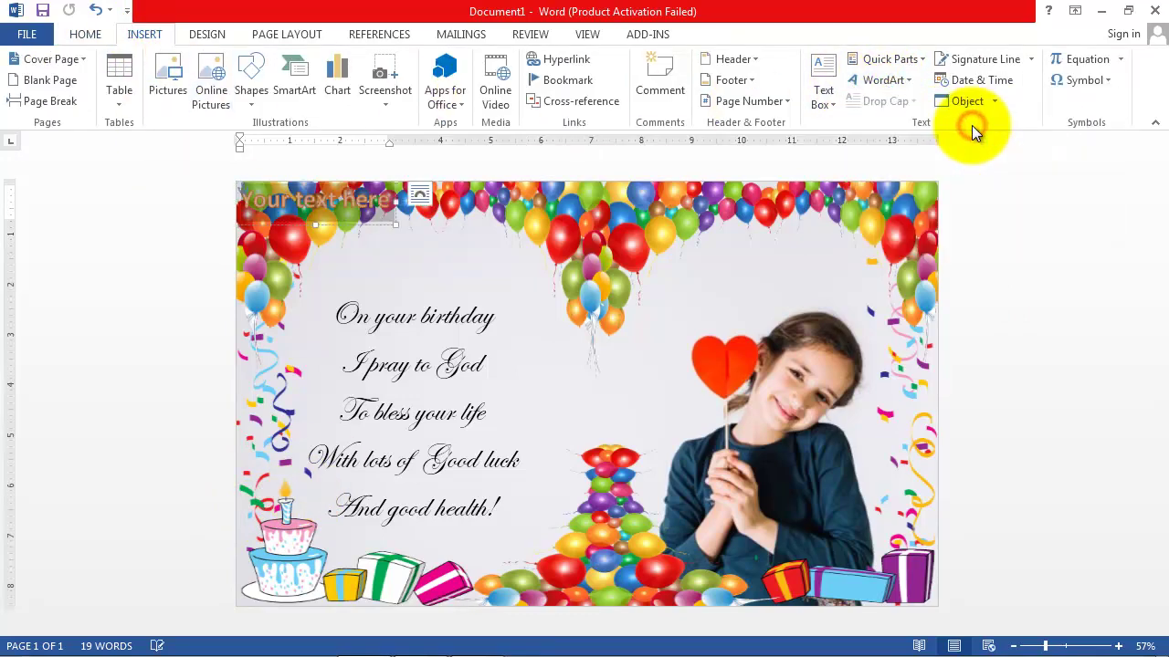
{"action": "mouse_move", "coordinate": [320, 224]}
{"action": "left_mouse_down"}
{"action": "mouse_move", "coordinate": [516, 284]}
{"action": "mouse_move", "coordinate": [697, 266]}
{"action": "mouse_move", "coordinate": [838, 274]}
{"action": "left_mouse_up"}
Type 'Happy Birthday' in Edwardian Script, sized down from 72 to 60 pt.
{"action": "left_click", "coordinate": [85, 34]}
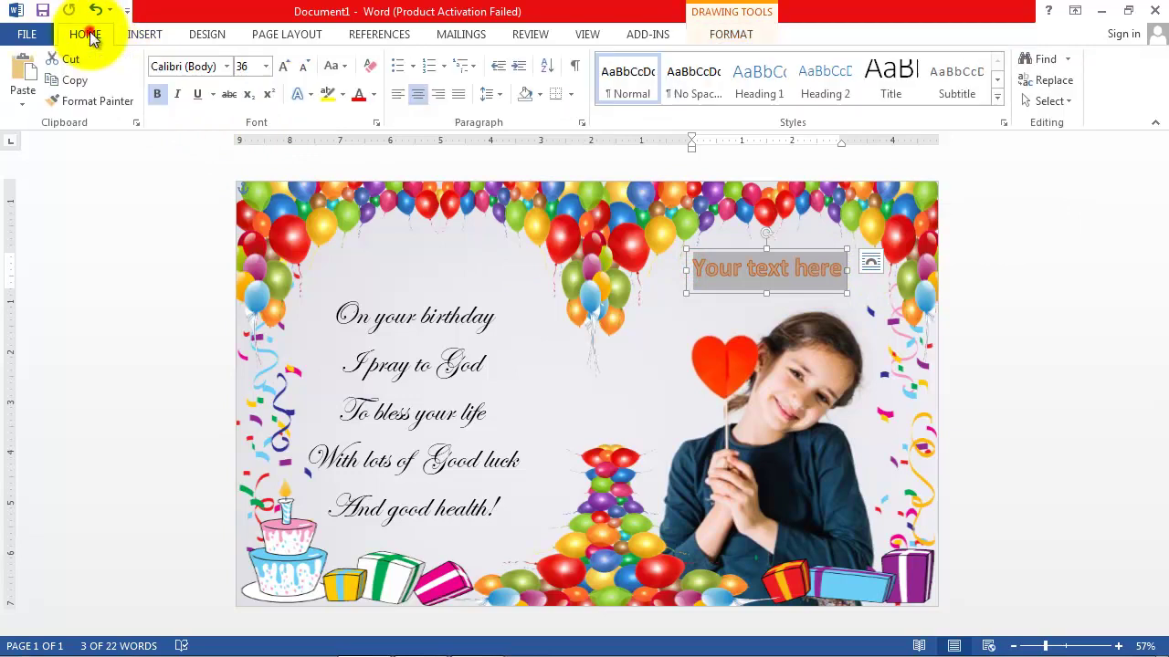
{"action": "left_click", "coordinate": [181, 67]}
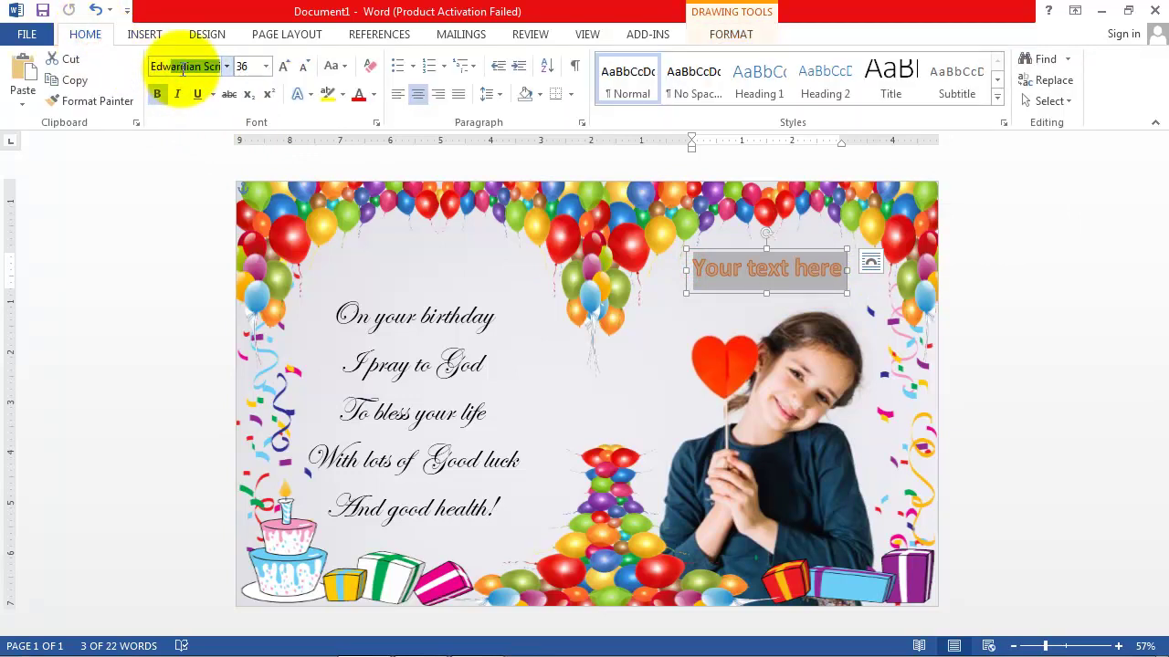
{"action": "left_click", "coordinate": [267, 66]}
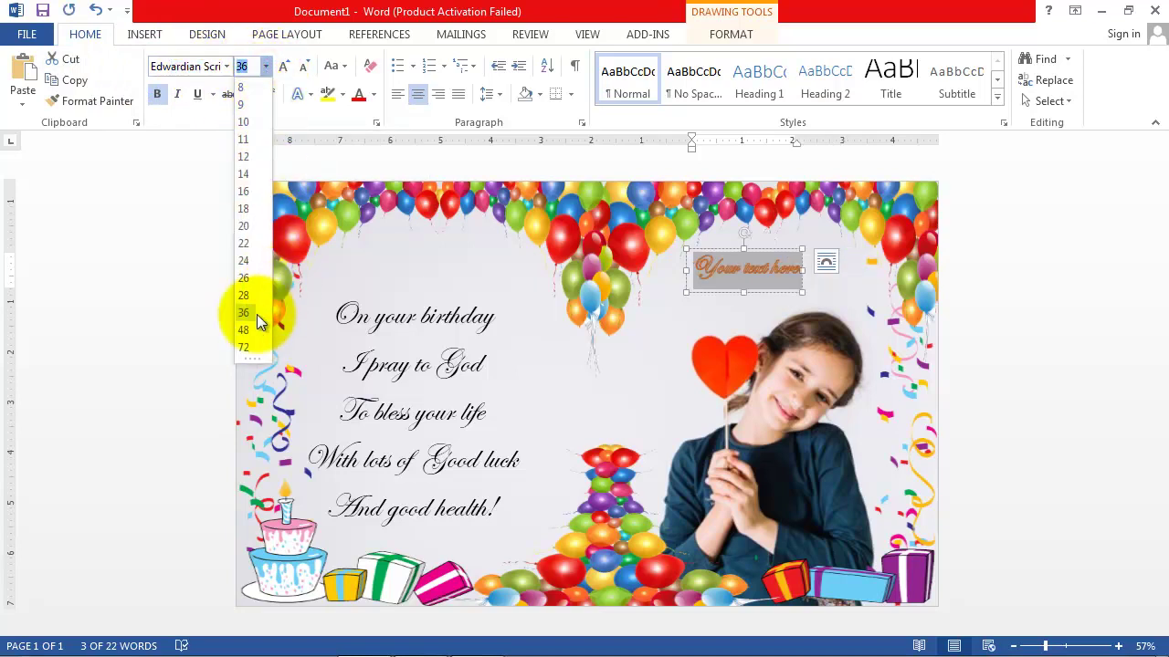
{"action": "left_click", "coordinate": [244, 347]}
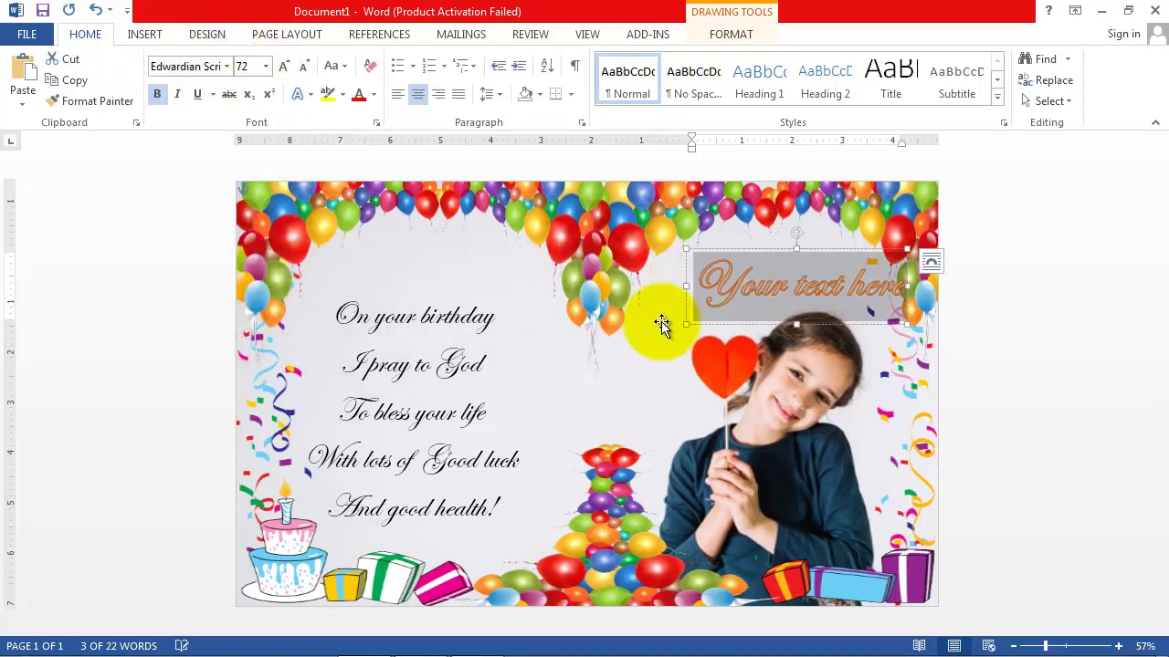
{"action": "type", "text": "Ha"}
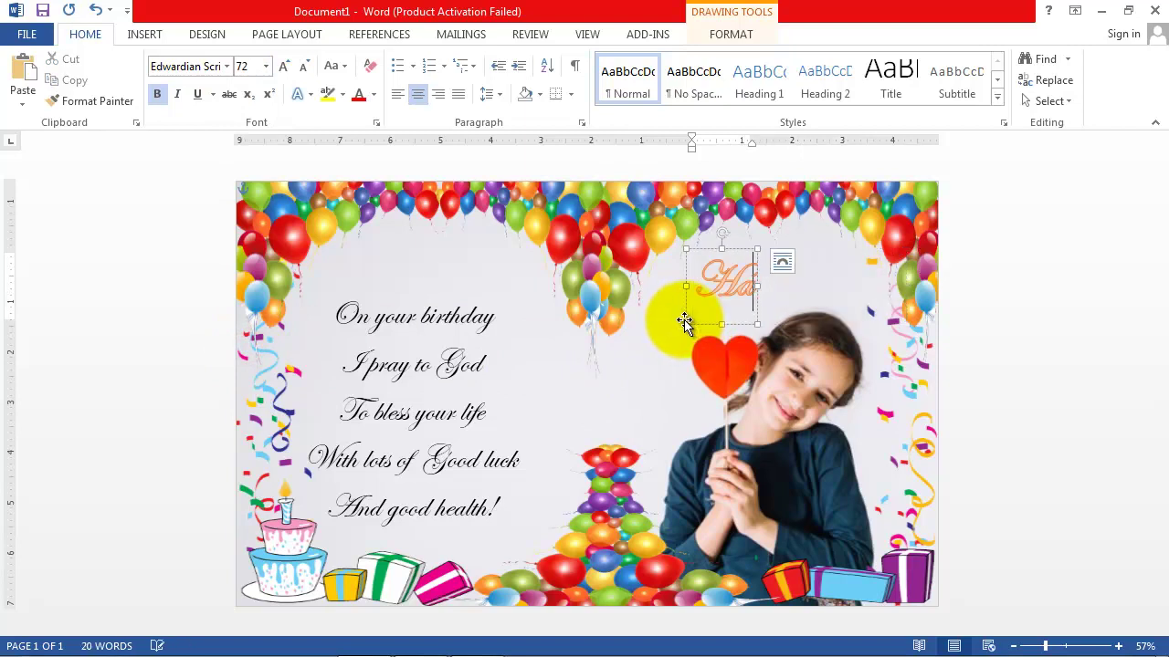
{"action": "type", "text": "ppy Birthday"}
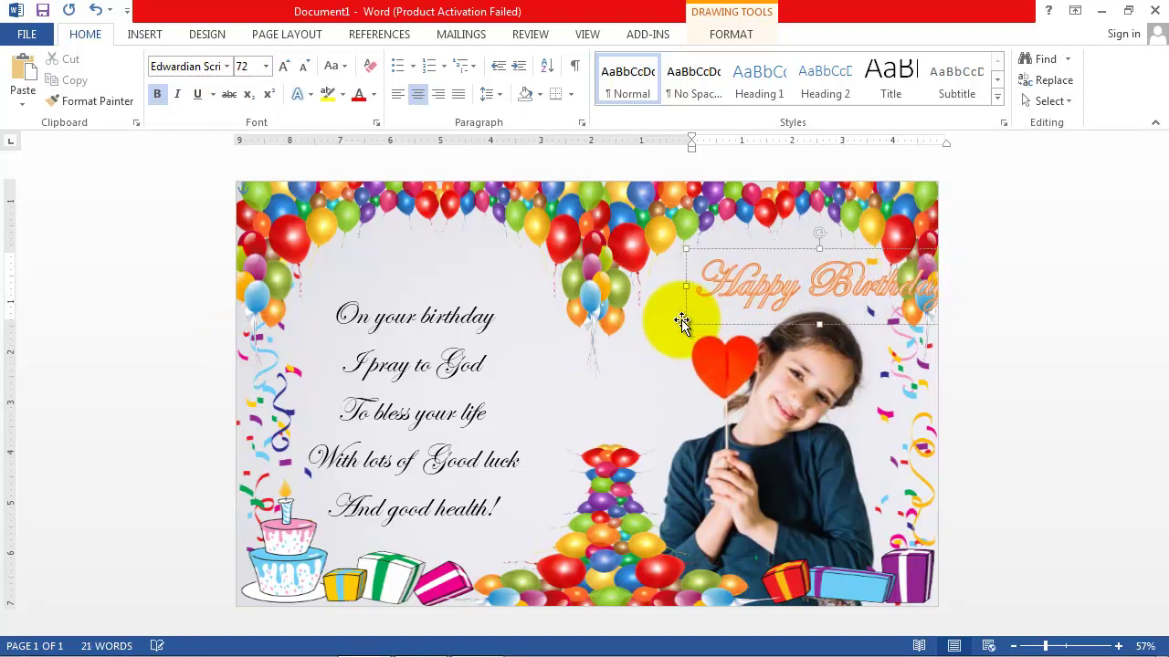
{"action": "left_click_drag", "start_coordinate": [758, 246], "coordinate": [699, 261]}
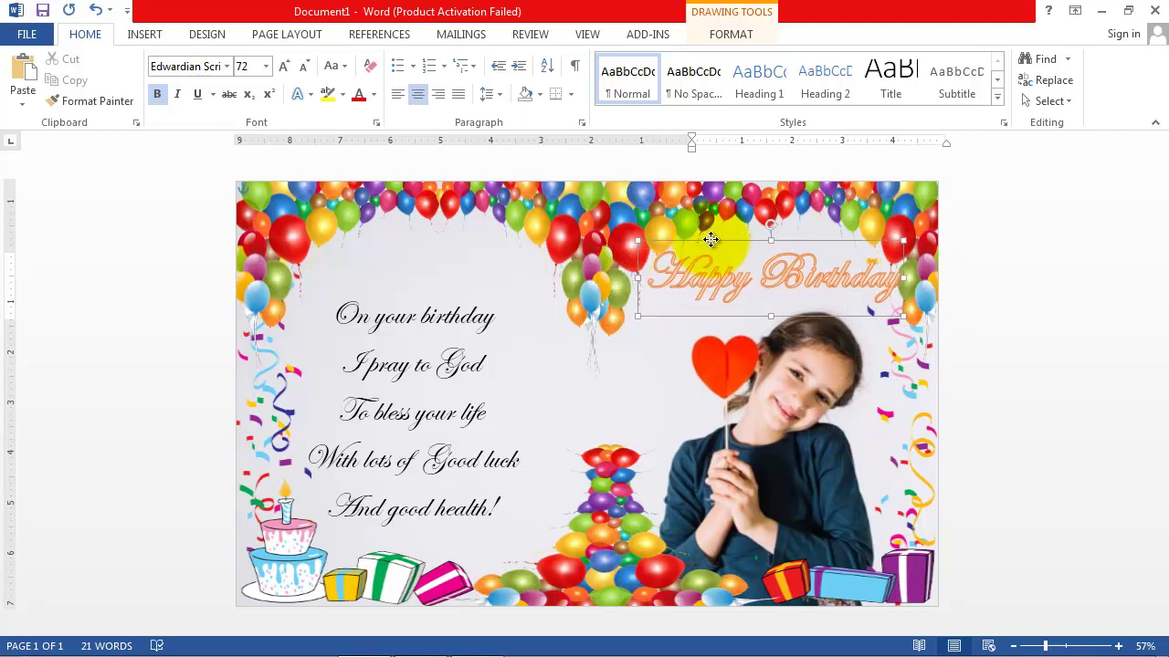
{"action": "left_click_drag", "start_coordinate": [645, 290], "coordinate": [899, 290]}
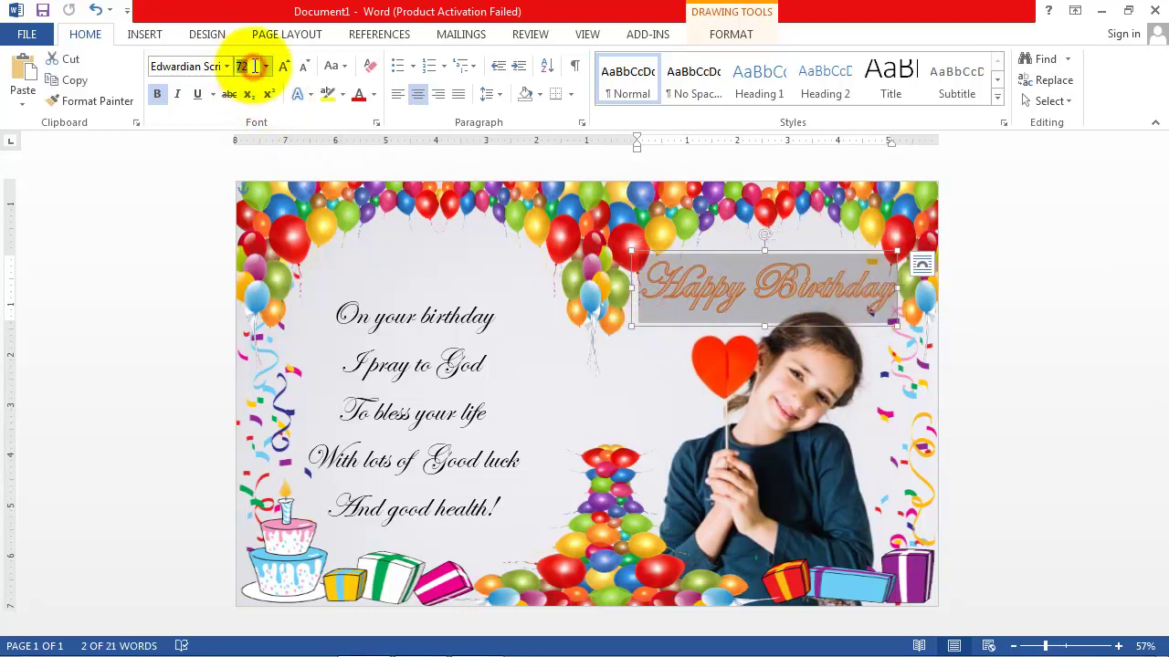
{"action": "left_click", "coordinate": [254, 67]}
{"action": "type", "text": "60"}
{"action": "key", "text": "Return"}
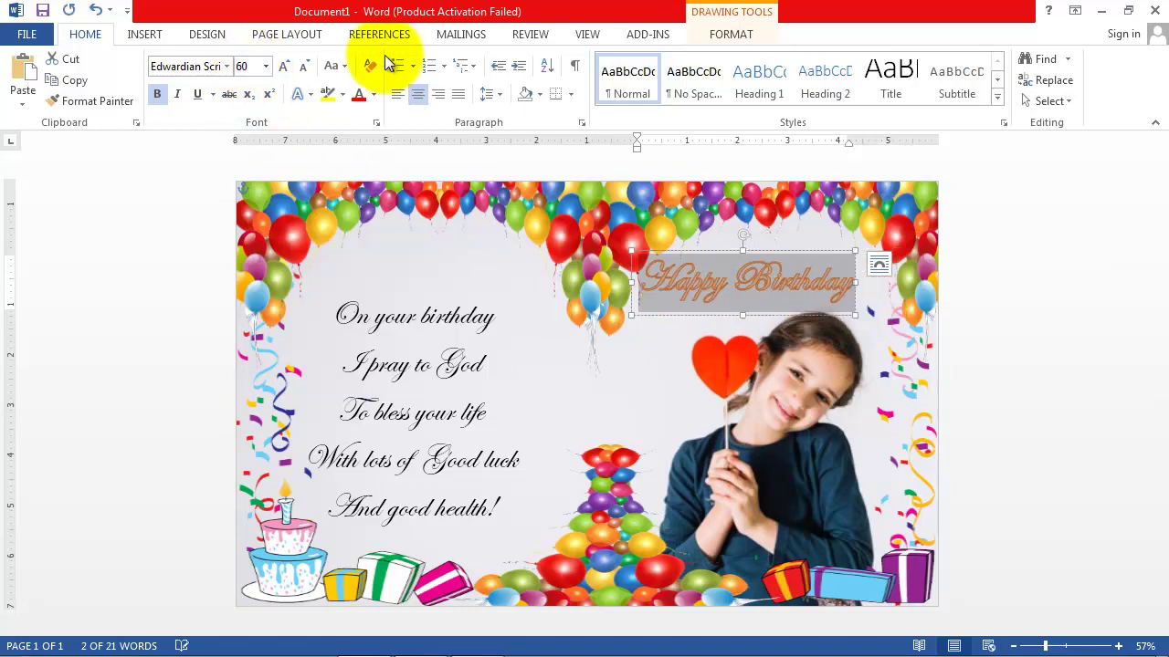
{"action": "left_click_drag", "start_coordinate": [769, 249], "coordinate": [788, 240]}
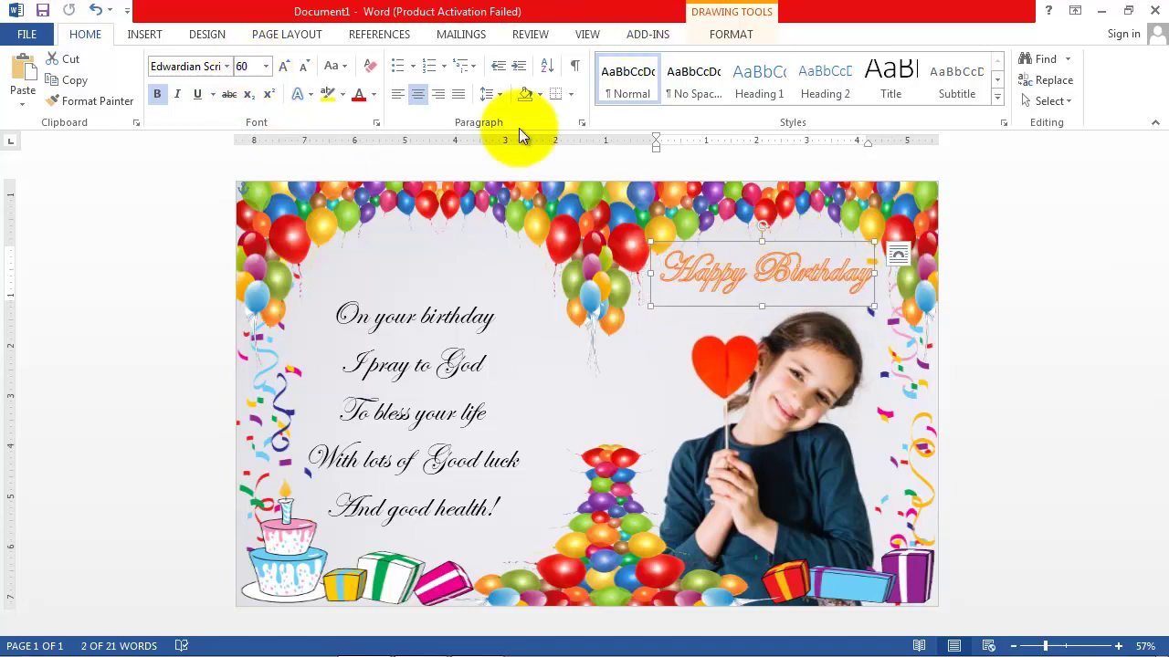
Give the Happy Birthday WordArt a dark red fill and no outline.
{"action": "left_click", "coordinate": [735, 36]}
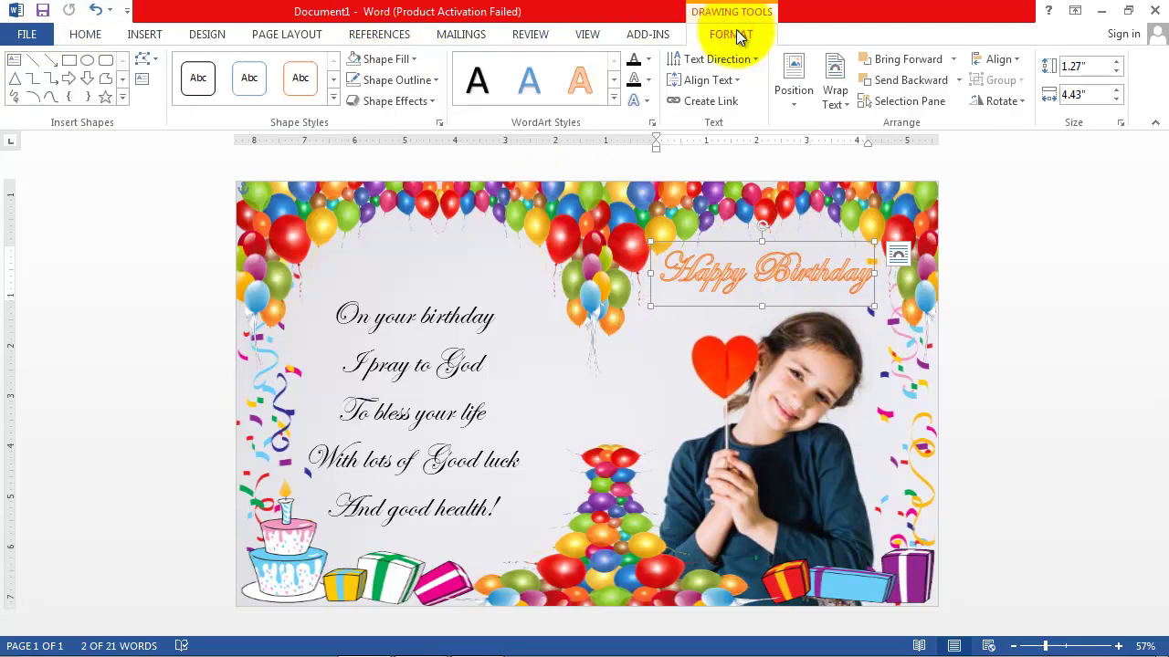
{"action": "left_click", "coordinate": [644, 59]}
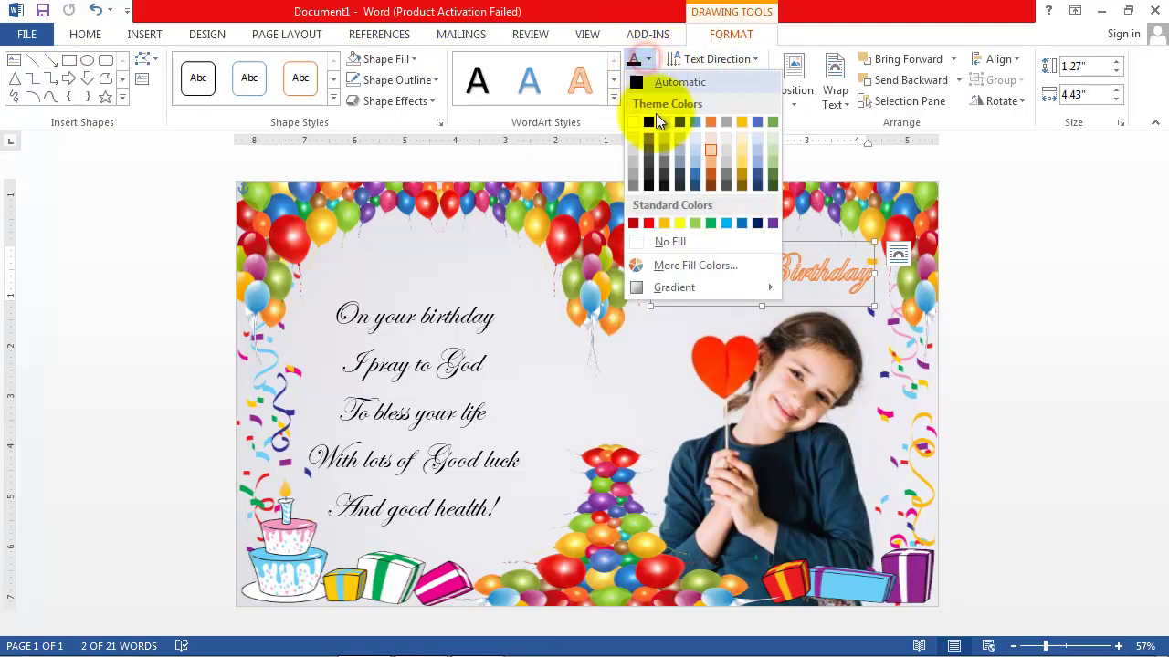
{"action": "left_click", "coordinate": [632, 223]}
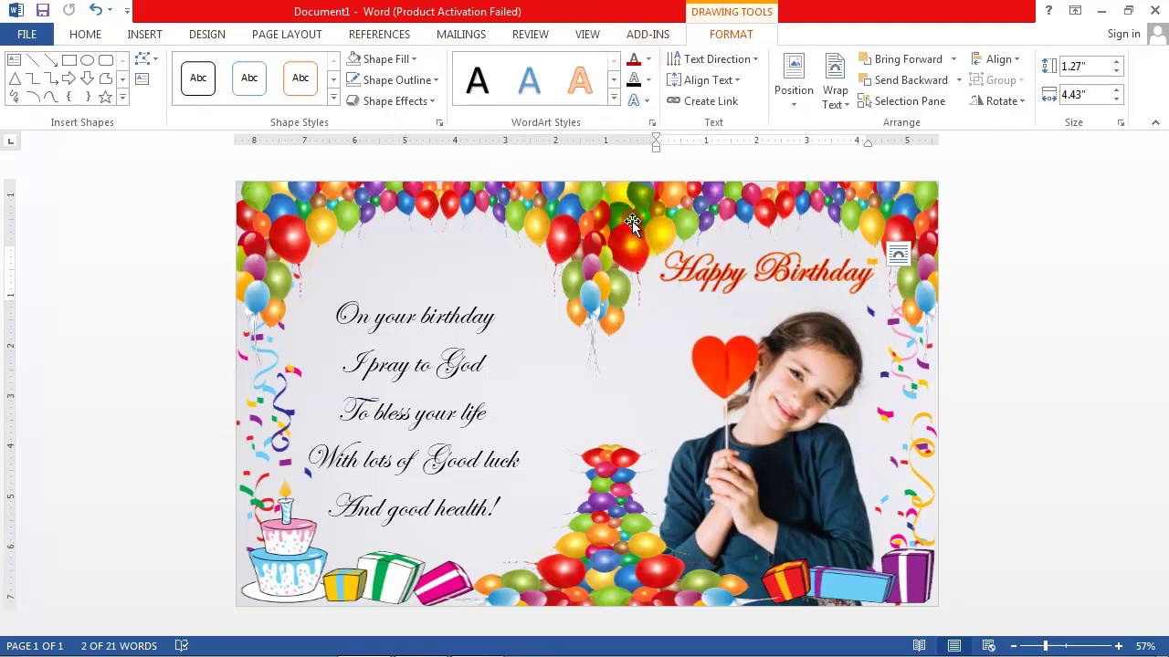
{"action": "left_click", "coordinate": [647, 80]}
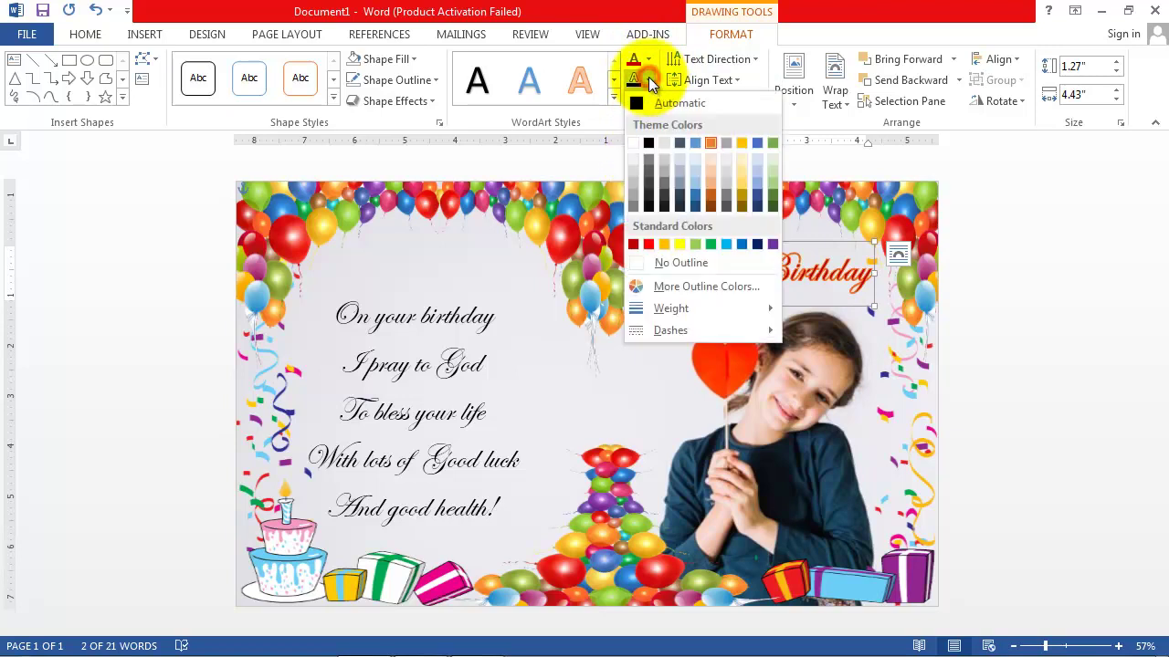
{"action": "left_click", "coordinate": [680, 263]}
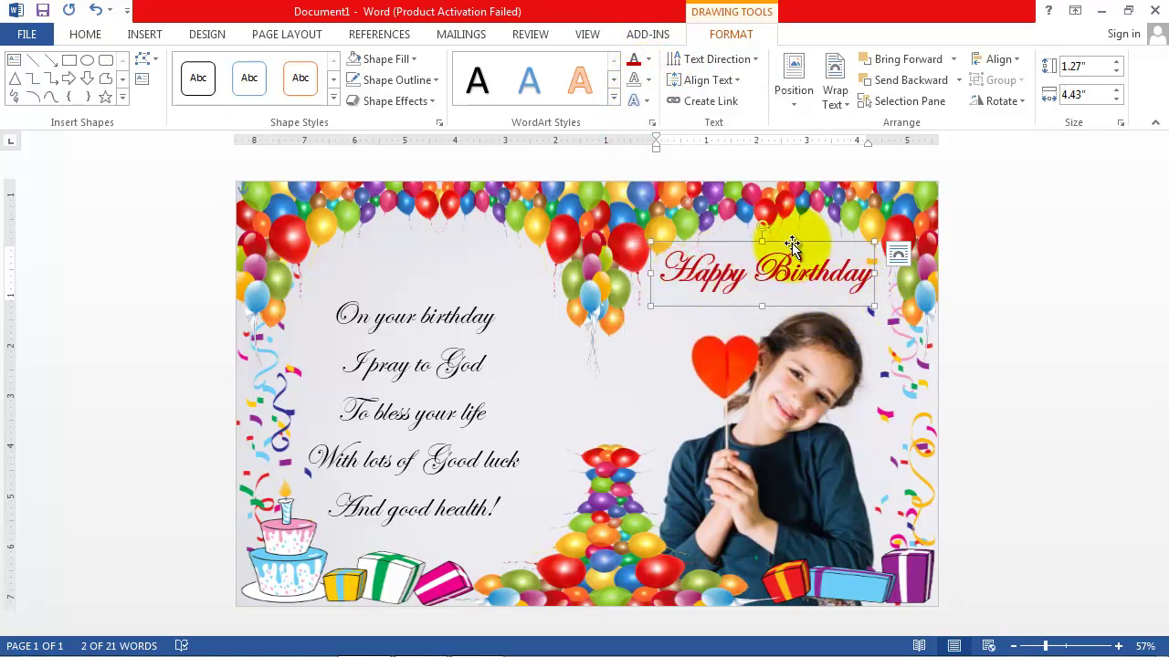
{"action": "left_click_drag", "start_coordinate": [794, 241], "coordinate": [799, 242]}
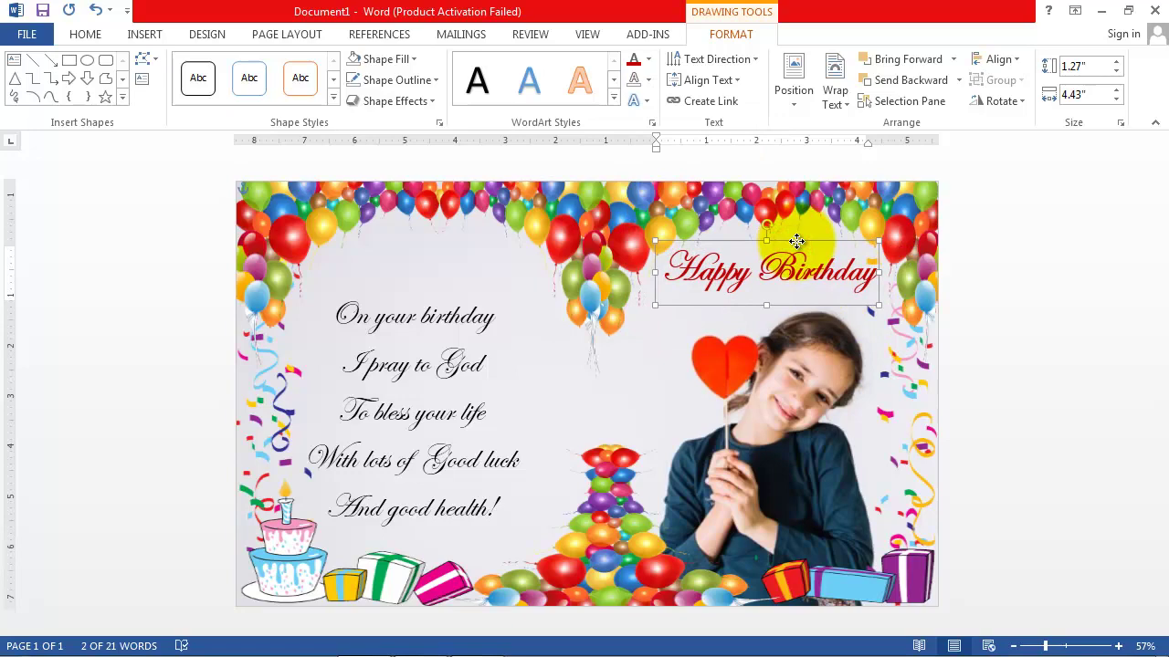
{"action": "left_click", "coordinate": [997, 338]}
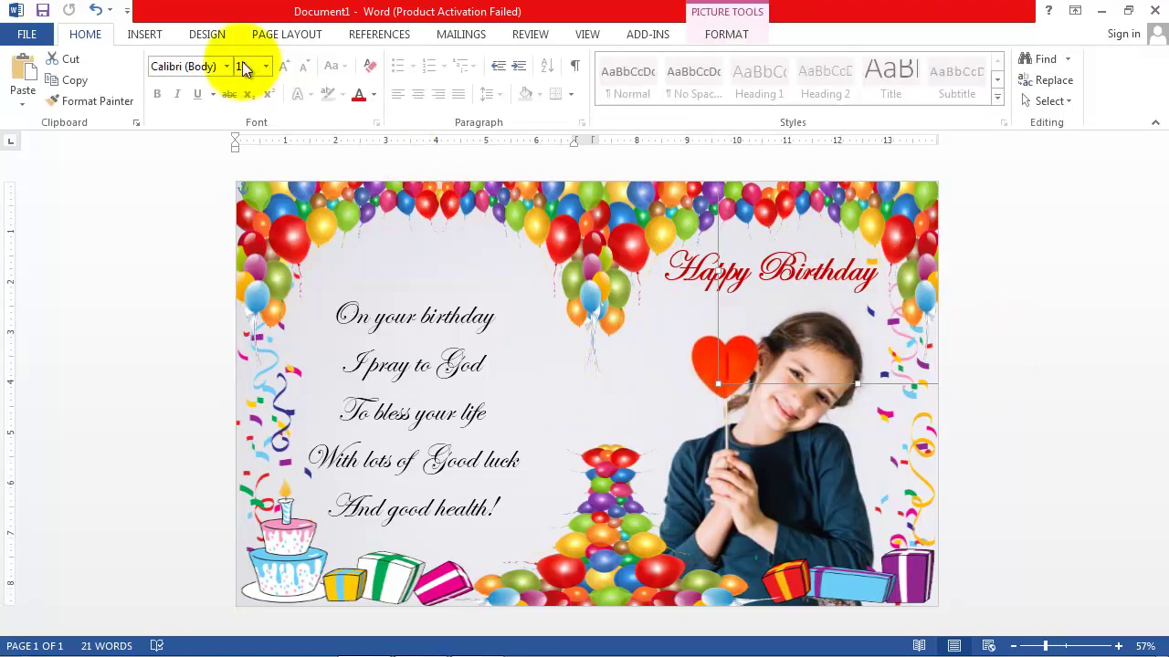
Insert the watercolour-flower-border-png image in front of text.
{"action": "left_click", "coordinate": [145, 34]}
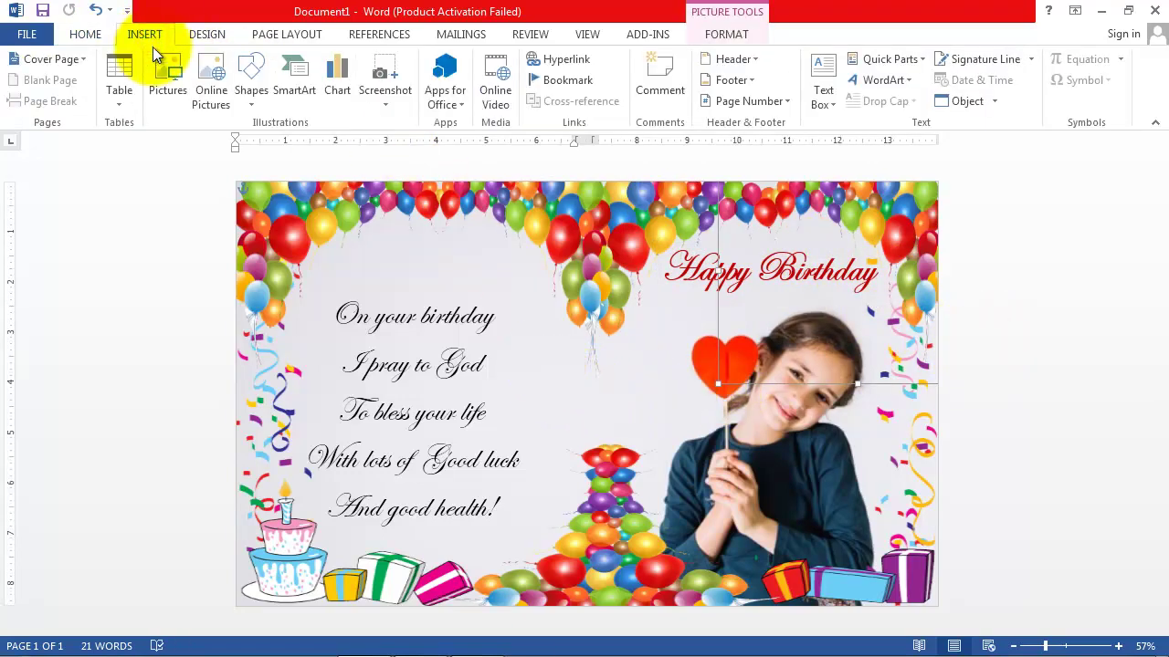
{"action": "left_click", "coordinate": [165, 81]}
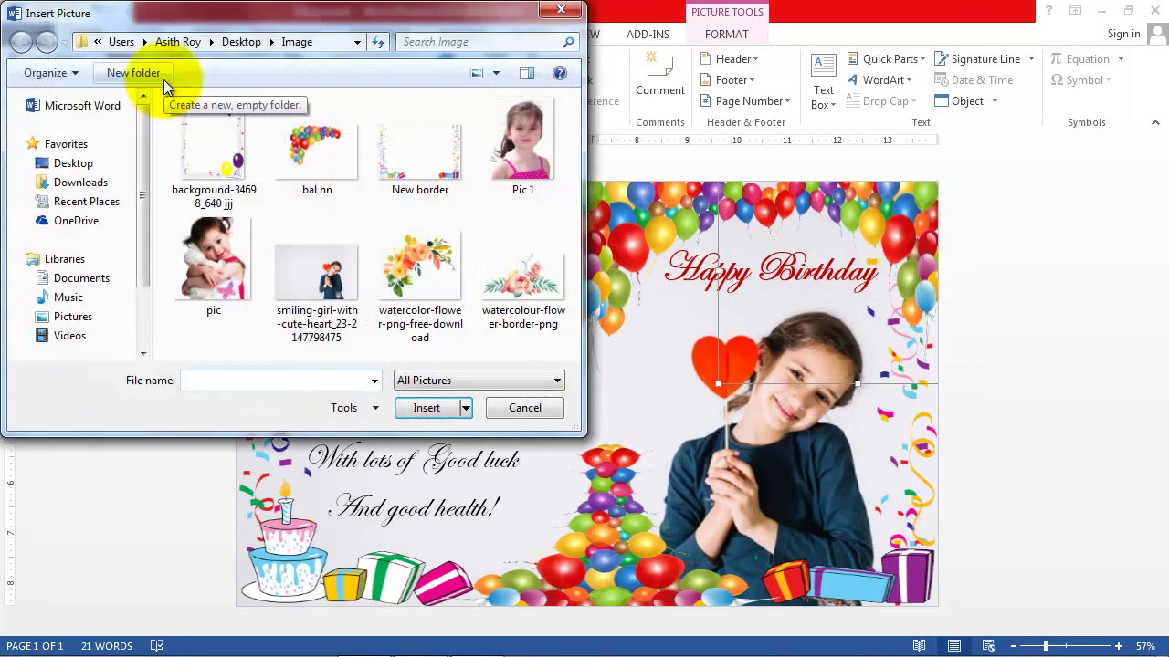
{"action": "left_click", "coordinate": [522, 274]}
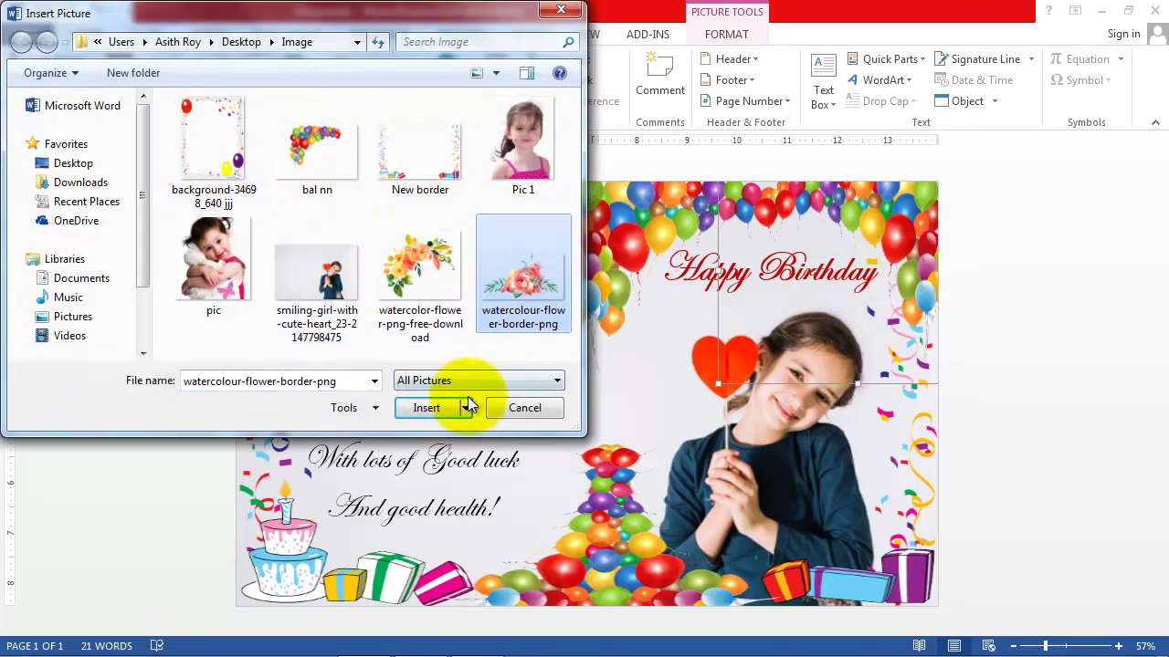
{"action": "left_click", "coordinate": [429, 408]}
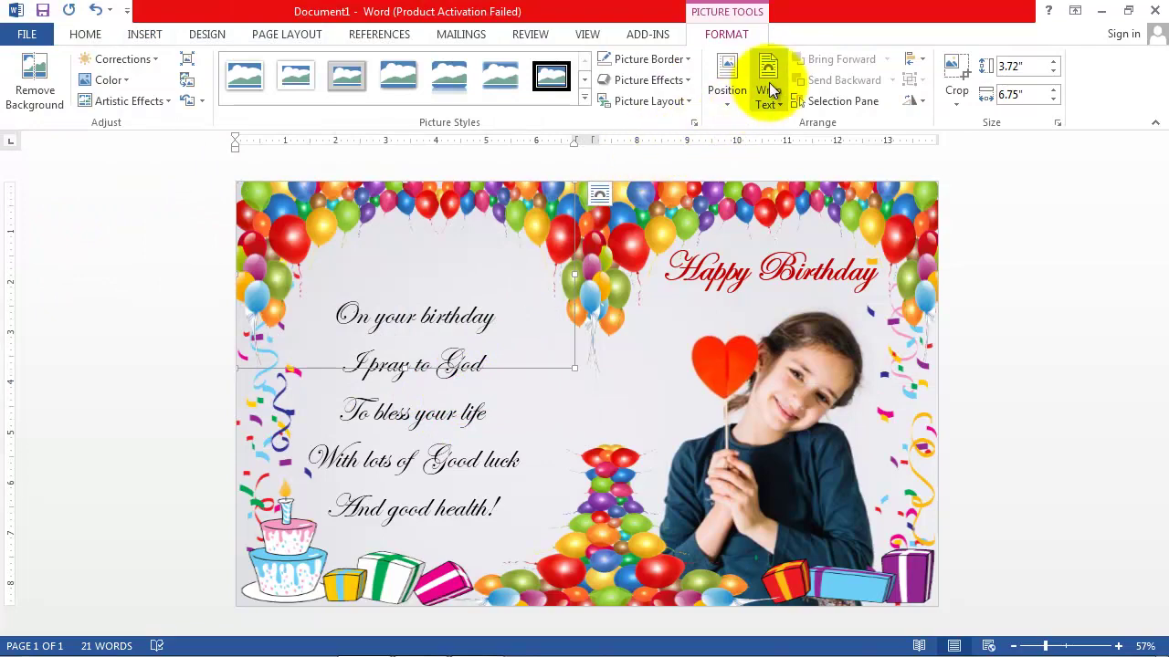
{"action": "left_click", "coordinate": [769, 91]}
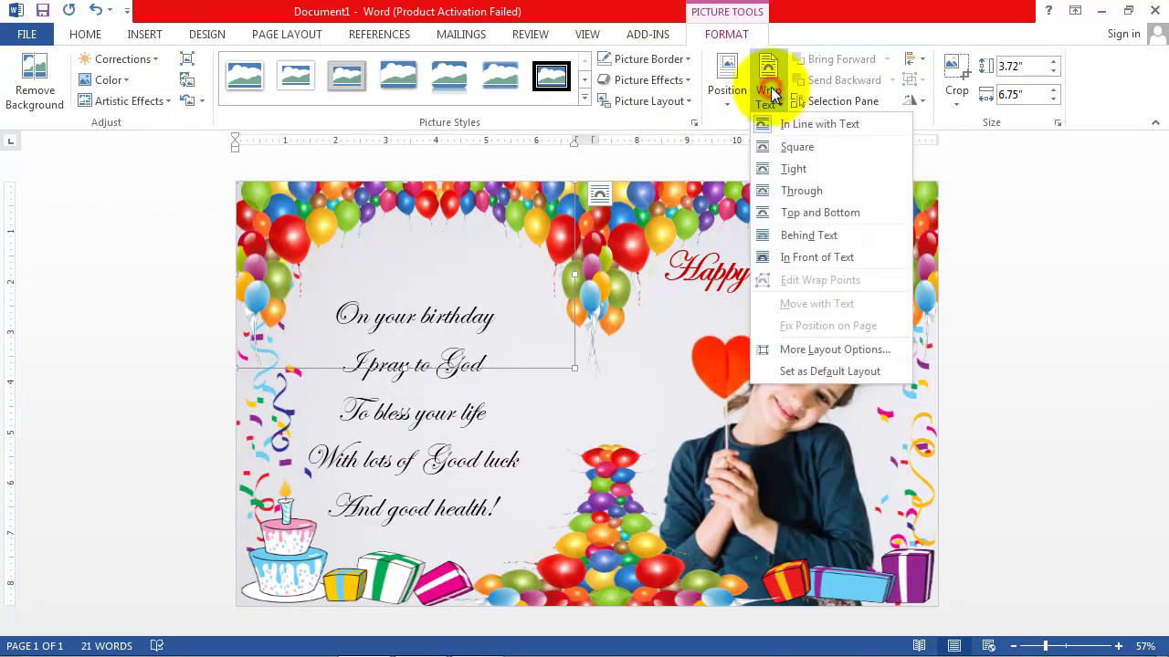
{"action": "left_click", "coordinate": [802, 257]}
Shrink the flower picture and place it above the candy tower in the centre.
{"action": "left_click_drag", "start_coordinate": [443, 281], "coordinate": [603, 391]}
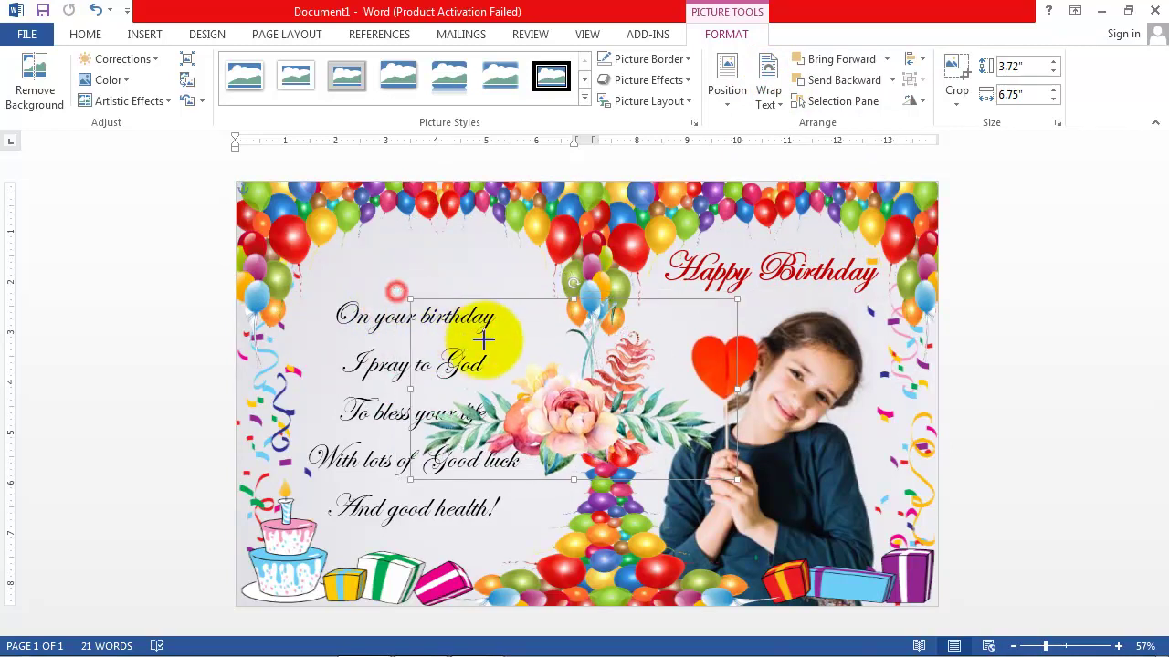
{"action": "left_click_drag", "start_coordinate": [397, 292], "coordinate": [607, 396]}
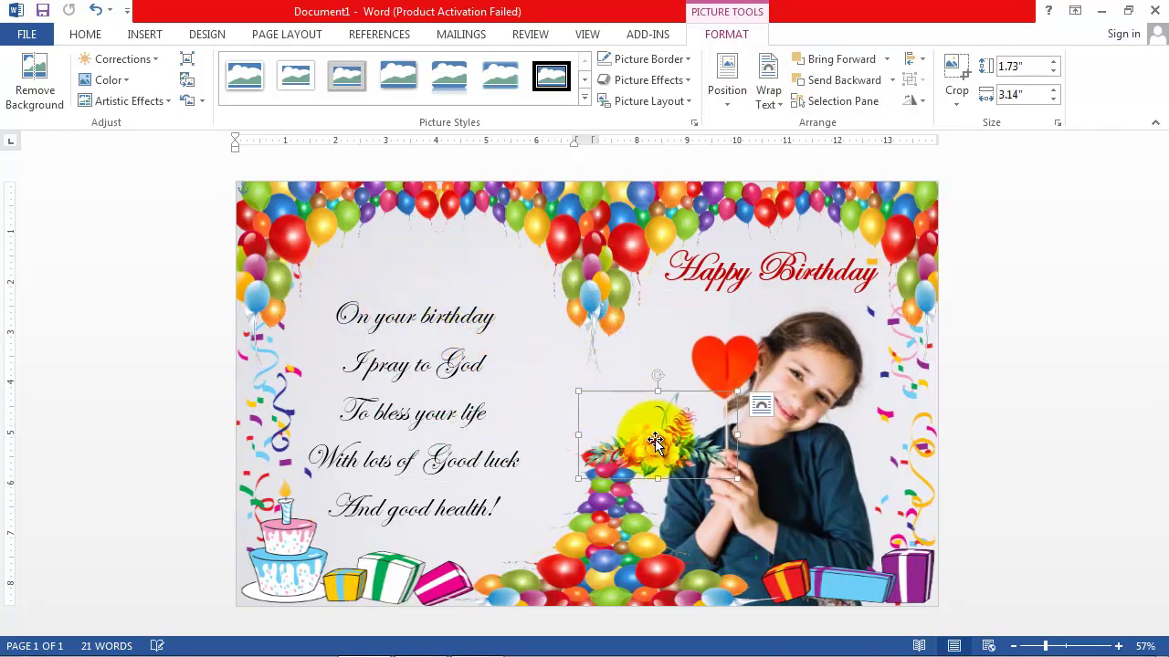
{"action": "mouse_move", "coordinate": [653, 427]}
{"action": "left_mouse_down"}
{"action": "mouse_move", "coordinate": [582, 418]}
{"action": "mouse_move", "coordinate": [605, 394]}
{"action": "mouse_move", "coordinate": [616, 407]}
{"action": "left_mouse_up"}
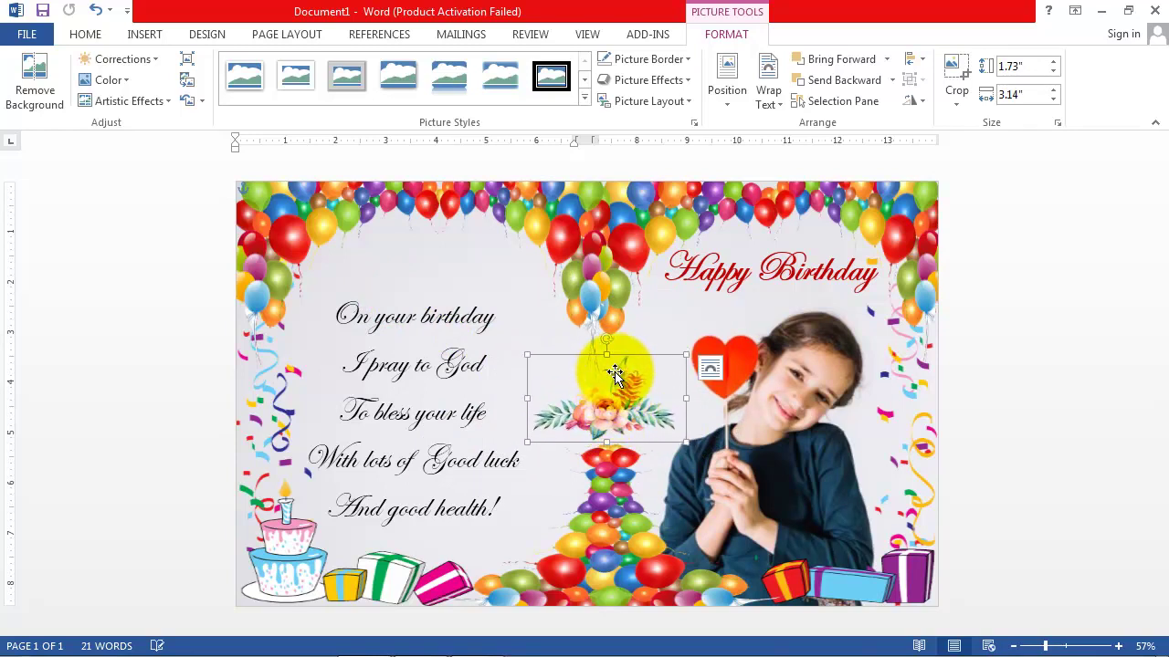
{"action": "left_click_drag", "start_coordinate": [603, 355], "coordinate": [603, 334]}
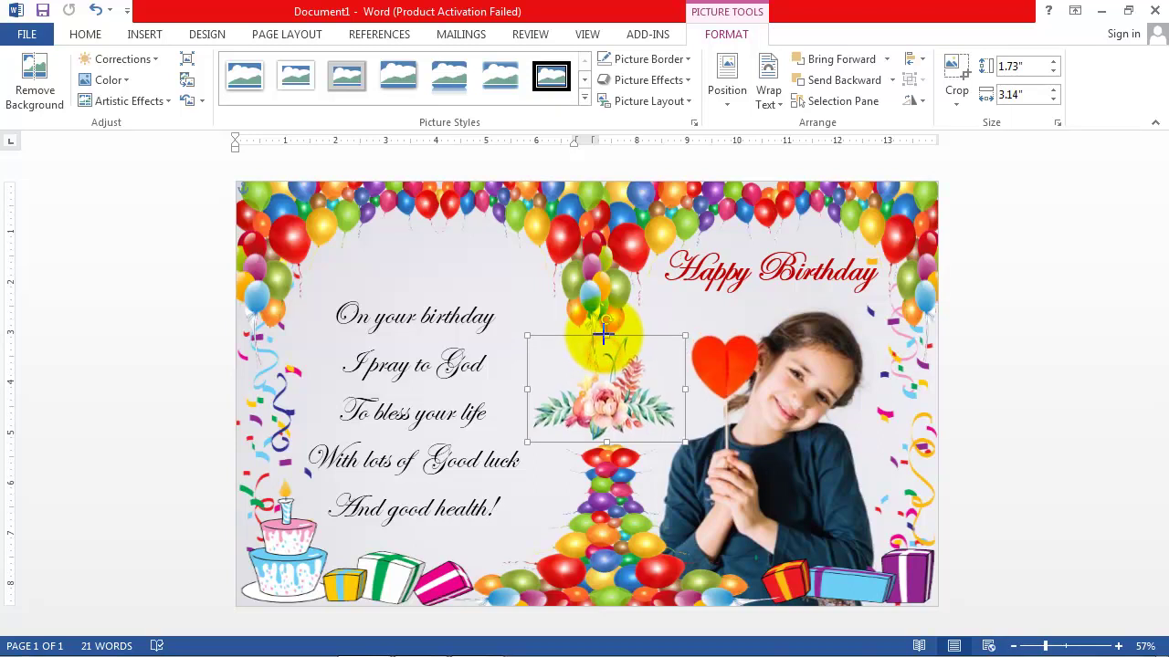
{"action": "left_click_drag", "start_coordinate": [630, 372], "coordinate": [613, 372]}
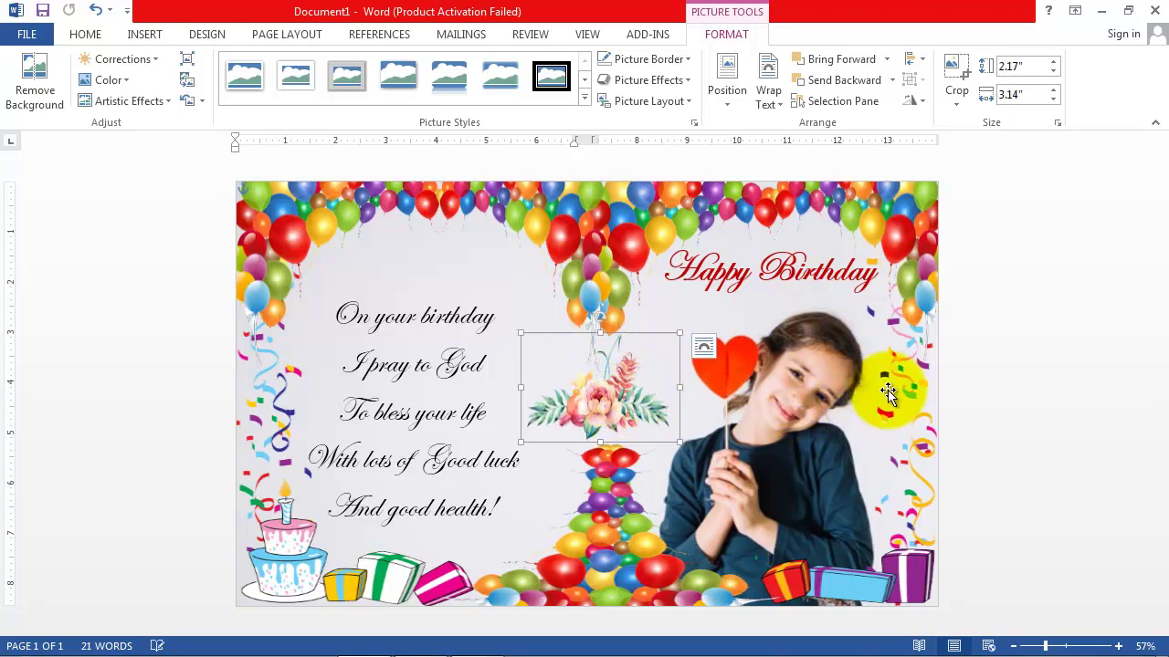
{"action": "left_click", "coordinate": [993, 509]}
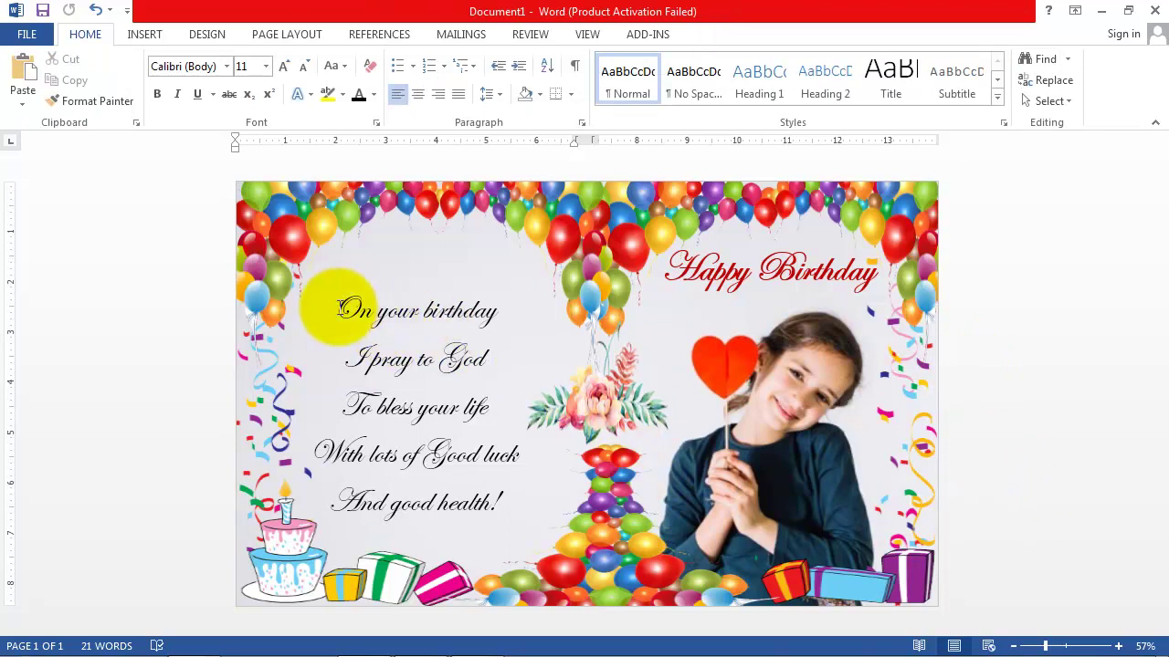
Make the five-line verse bold and dark blue, and nudge its text box slightly lower.
{"action": "mouse_move", "coordinate": [337, 305]}
{"action": "left_mouse_down"}
{"action": "mouse_move", "coordinate": [479, 454]}
{"action": "mouse_move", "coordinate": [498, 507]}
{"action": "left_mouse_up"}
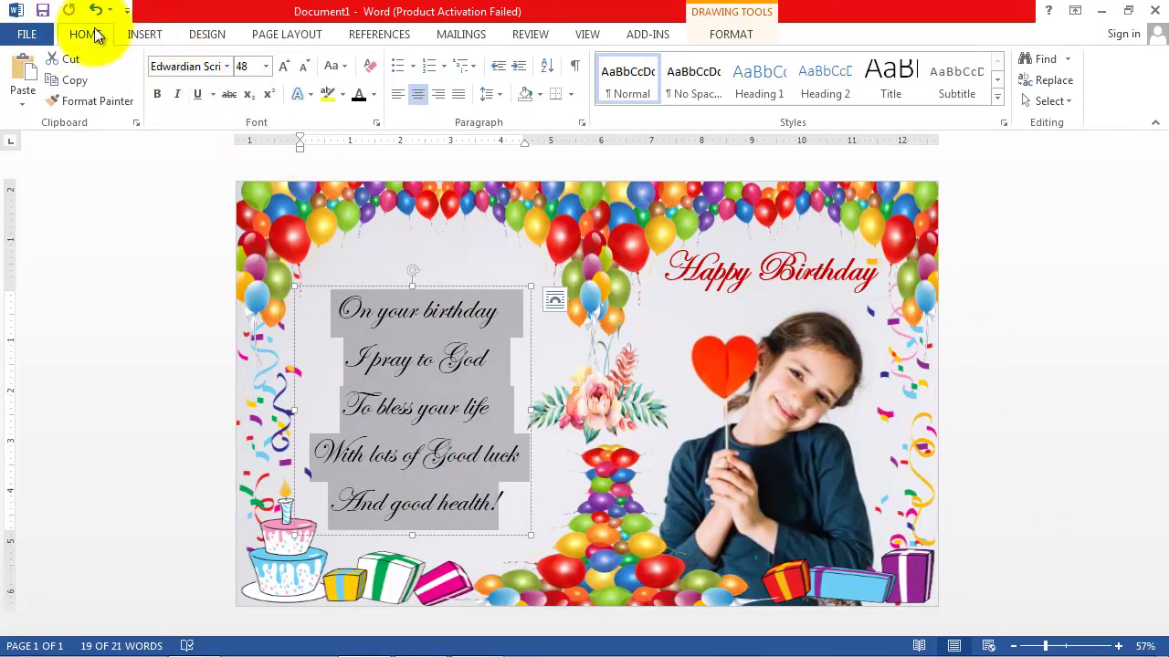
{"action": "left_click", "coordinate": [157, 95]}
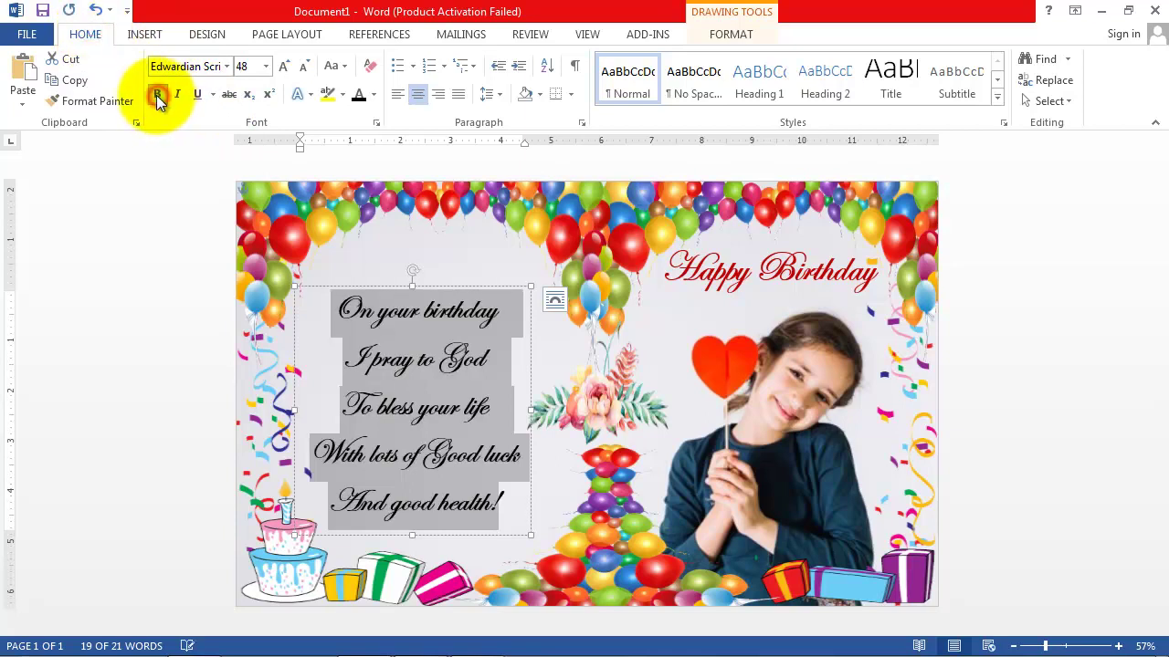
{"action": "left_click", "coordinate": [374, 95]}
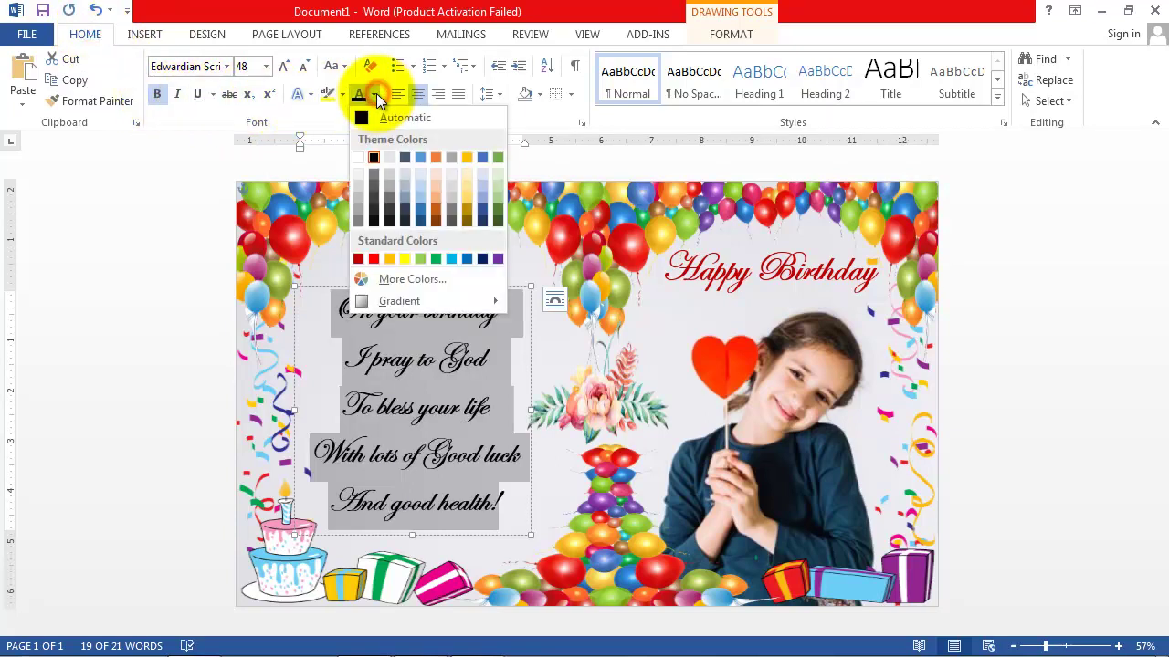
{"action": "left_click", "coordinate": [481, 258]}
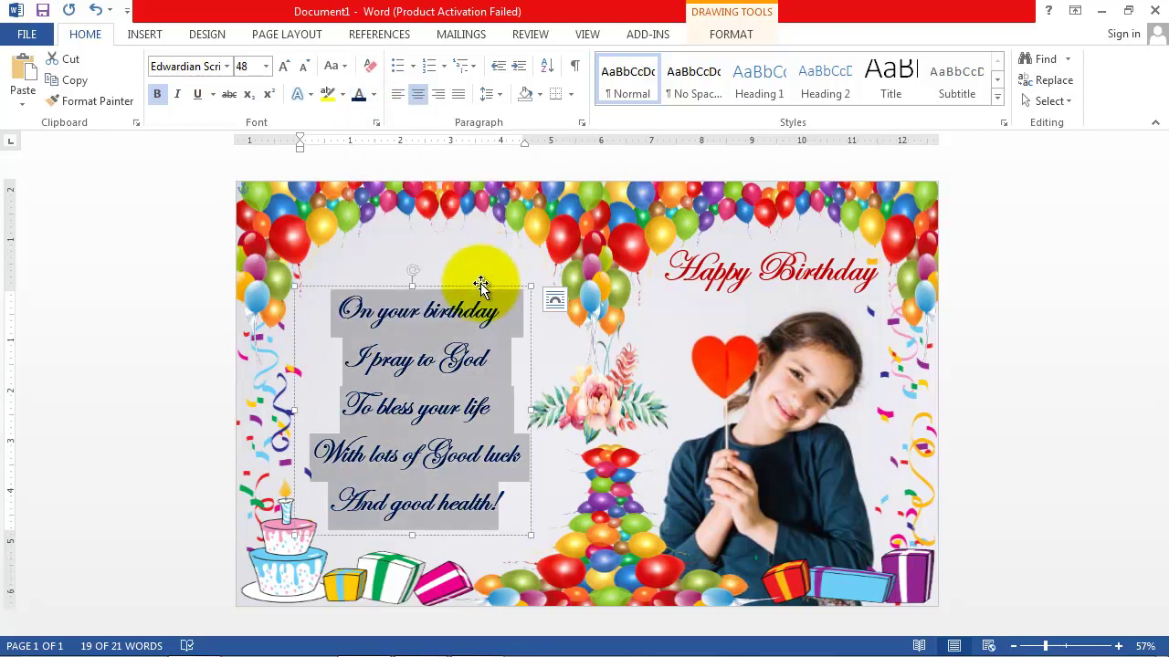
{"action": "left_click_drag", "start_coordinate": [465, 286], "coordinate": [468, 313]}
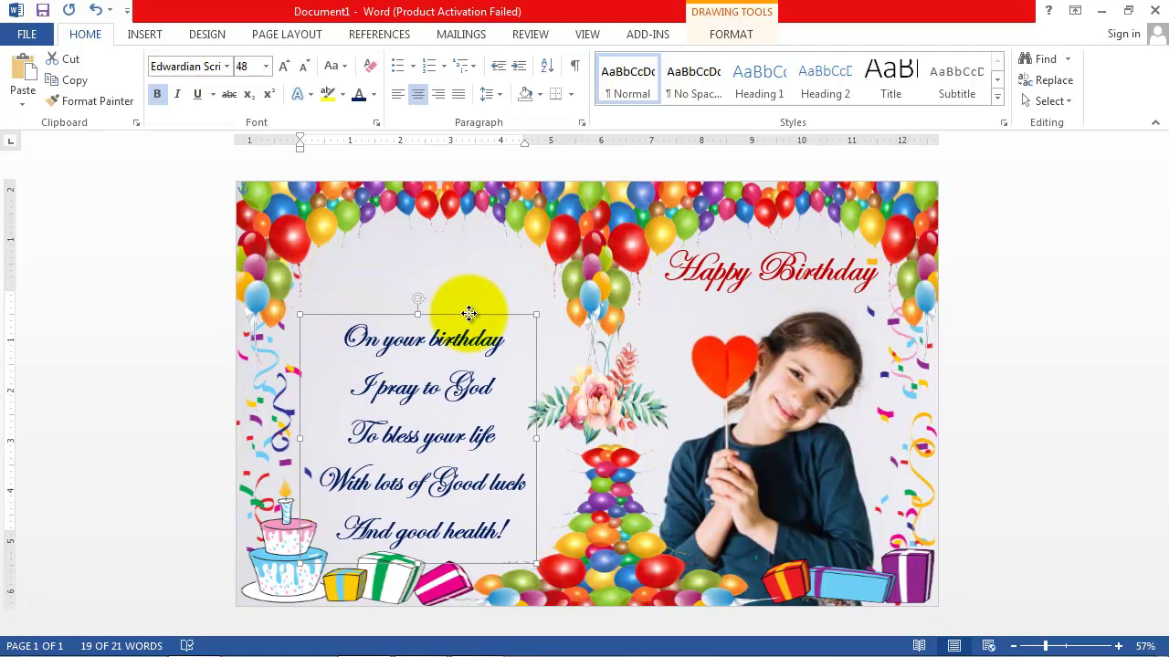
{"action": "left_click", "coordinate": [146, 35]}
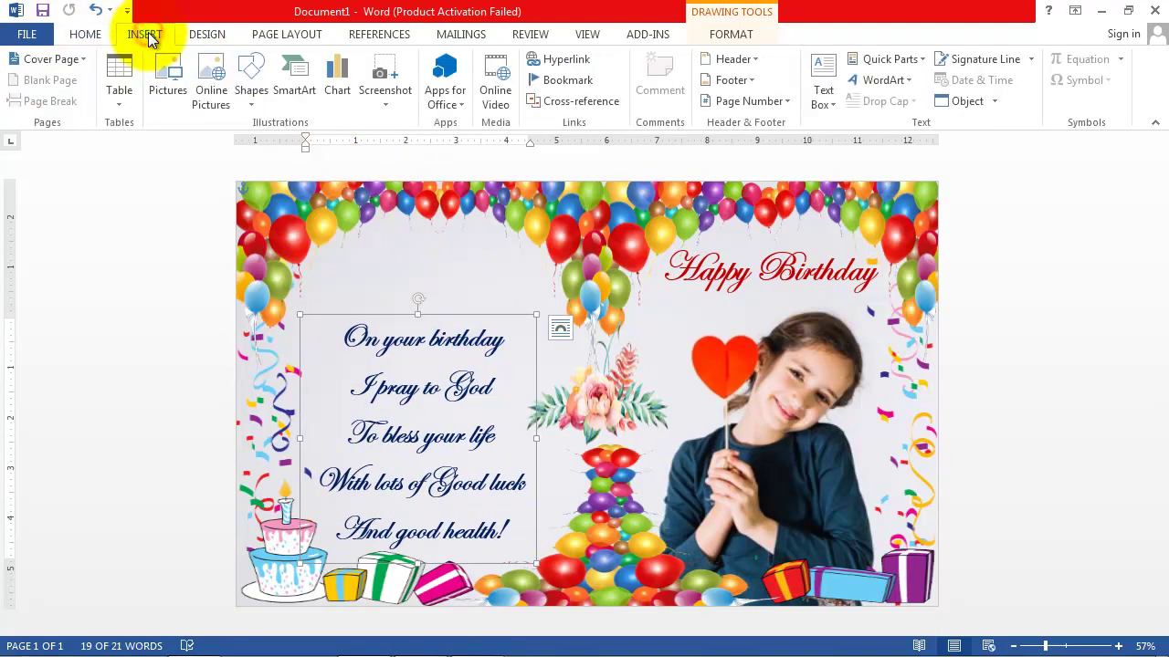
Insert the cake picture and set its wrapping to In Front of Text.
{"action": "left_click", "coordinate": [167, 83]}
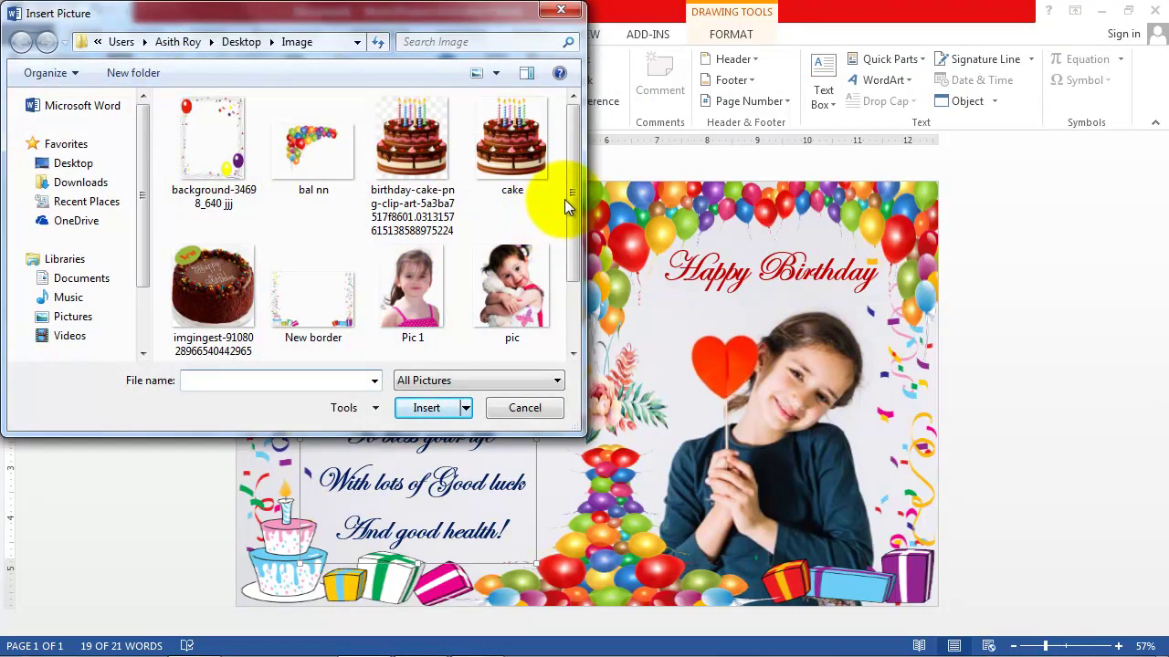
{"action": "left_click", "coordinate": [525, 156]}
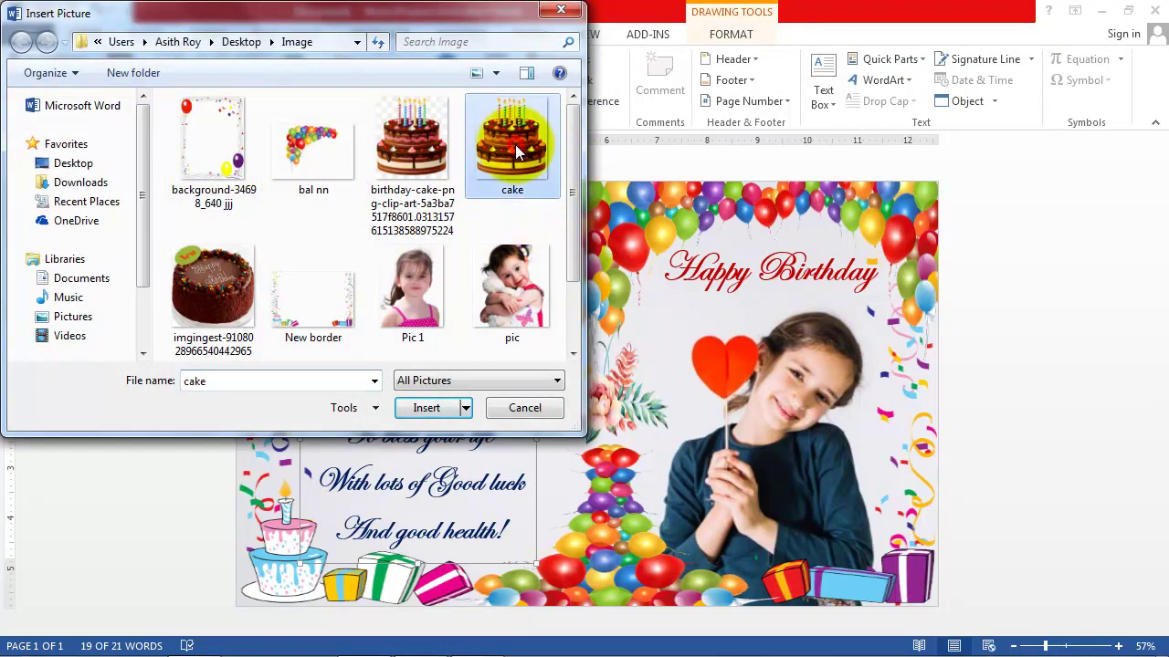
{"action": "left_click", "coordinate": [425, 408]}
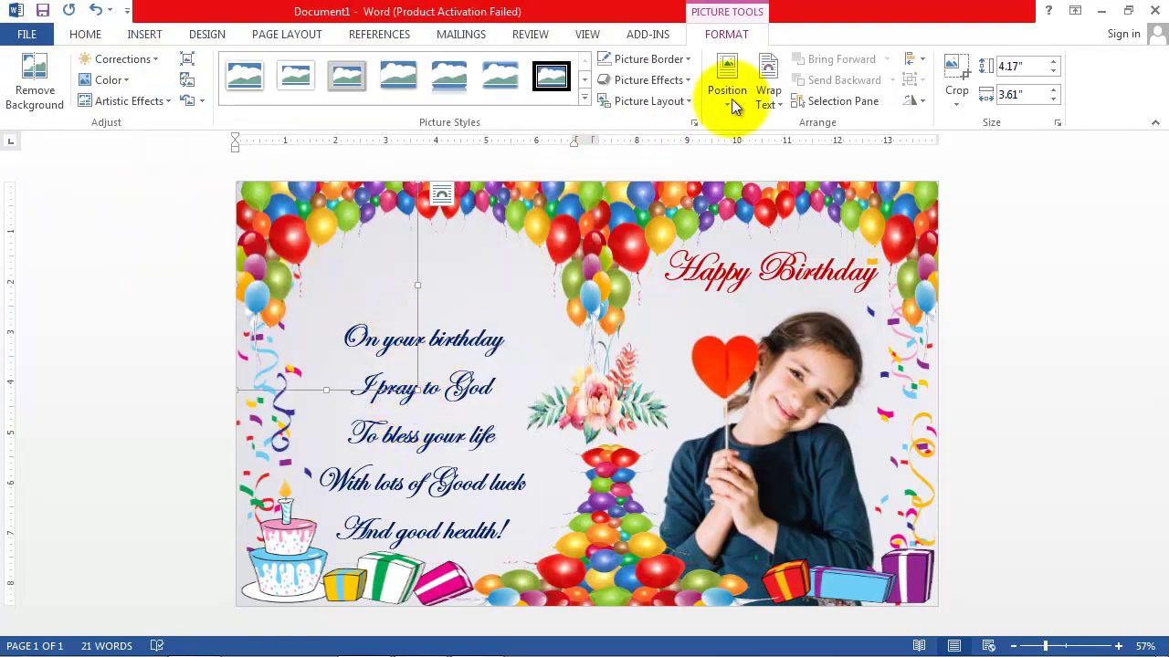
{"action": "left_click", "coordinate": [767, 91]}
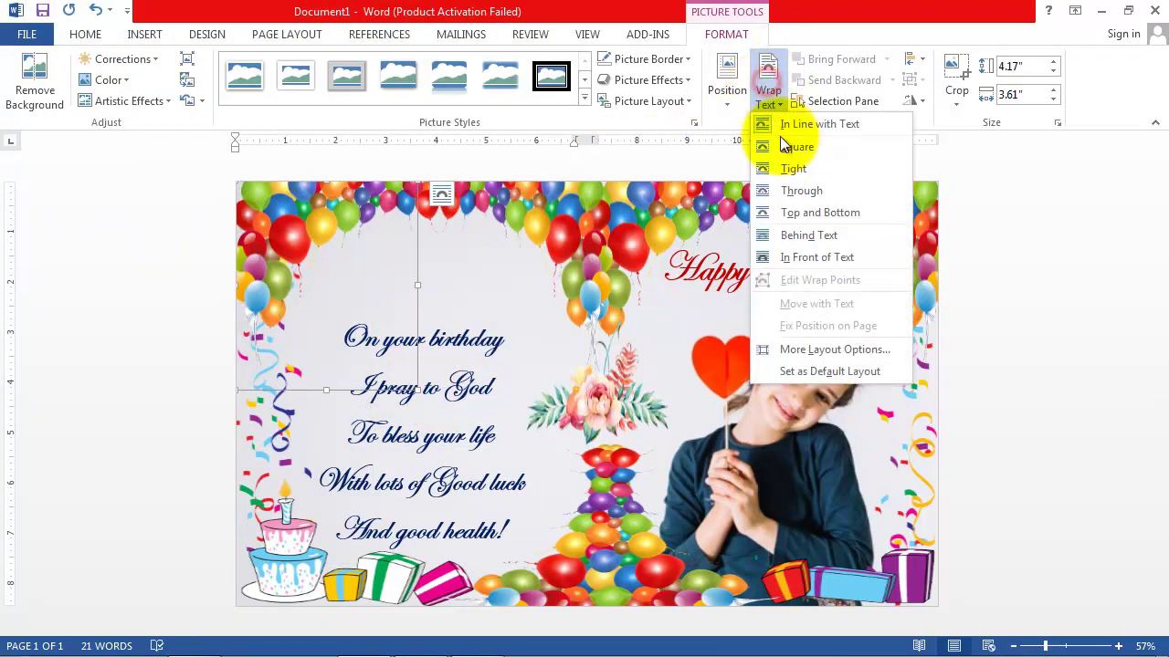
{"action": "left_click", "coordinate": [790, 257]}
Resize the cake picture to about 1.99" by 2" and place it just above the verse.
{"action": "left_click_drag", "start_coordinate": [339, 282], "coordinate": [432, 338]}
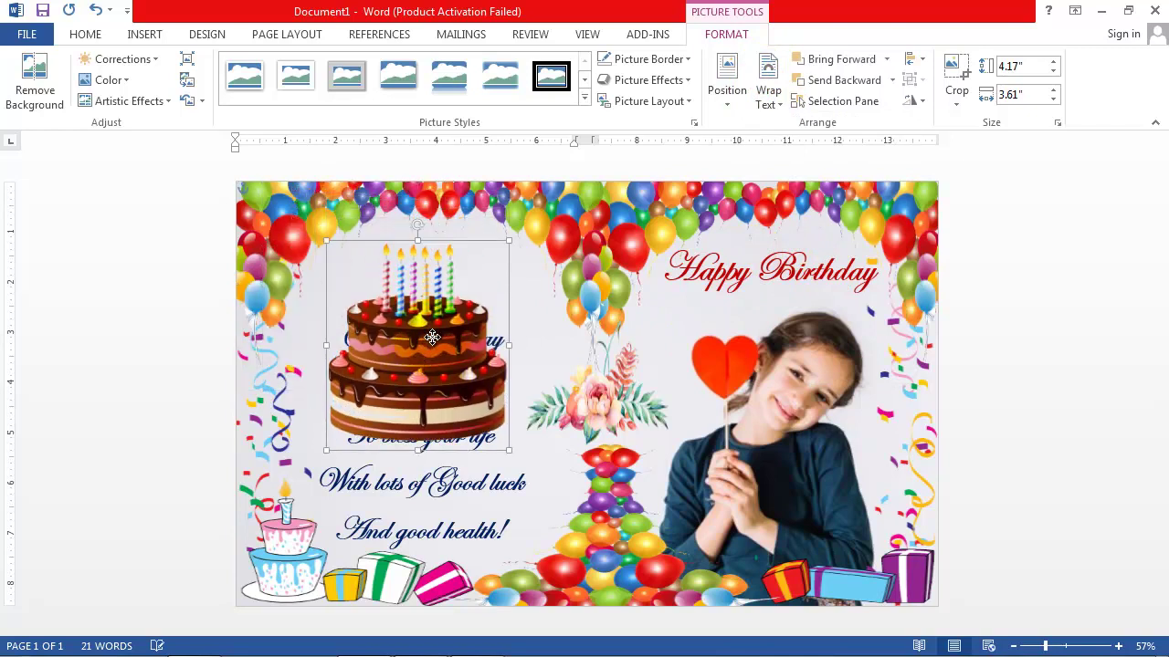
{"action": "mouse_move", "coordinate": [326, 241]}
{"action": "left_mouse_down"}
{"action": "mouse_move", "coordinate": [413, 367]}
{"action": "mouse_move", "coordinate": [419, 271]}
{"action": "left_mouse_up"}
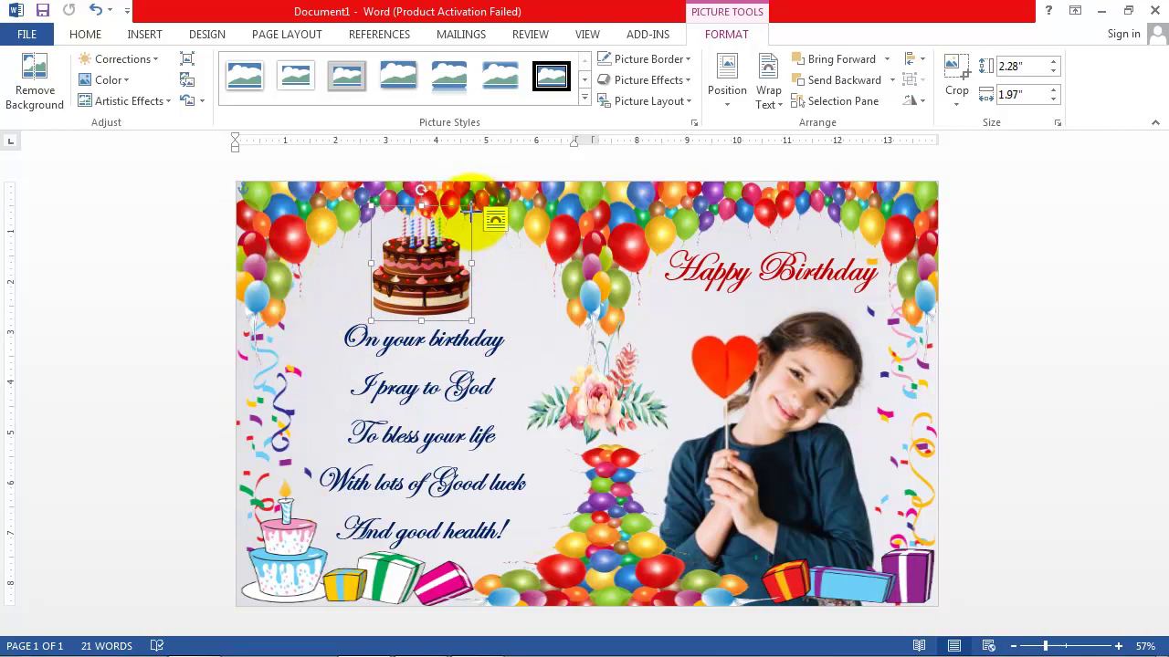
{"action": "left_click_drag", "start_coordinate": [470, 210], "coordinate": [460, 220]}
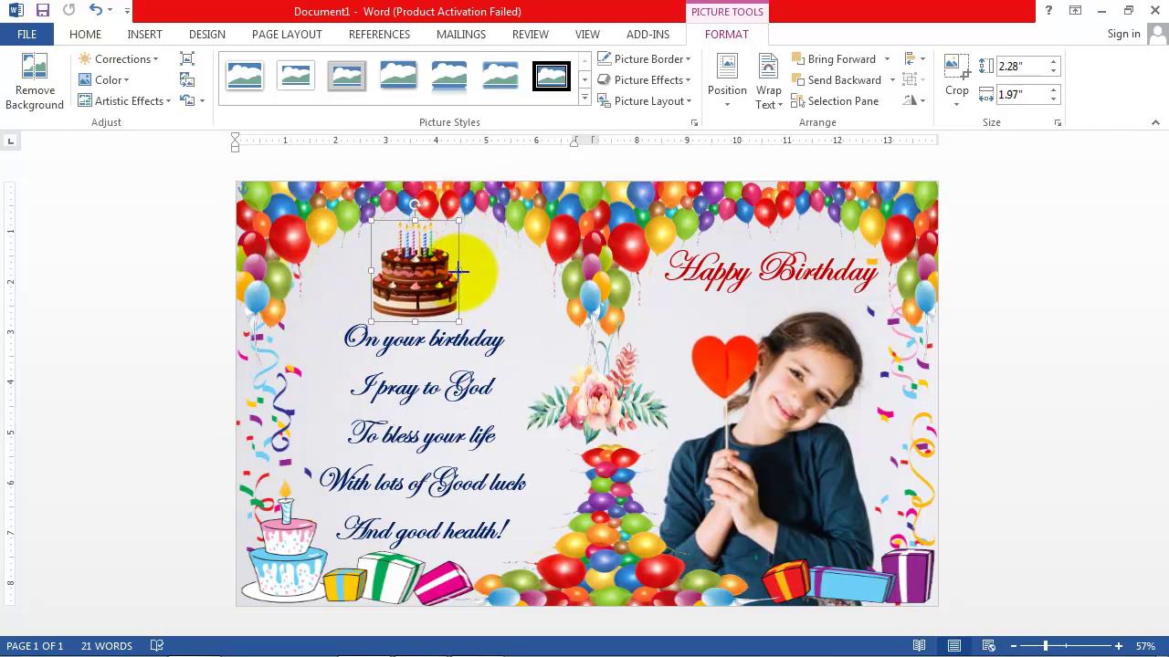
{"action": "mouse_move", "coordinate": [456, 270]}
{"action": "left_mouse_down"}
{"action": "mouse_move", "coordinate": [472, 270]}
{"action": "mouse_move", "coordinate": [432, 285]}
{"action": "mouse_move", "coordinate": [369, 274]}
{"action": "left_mouse_up"}
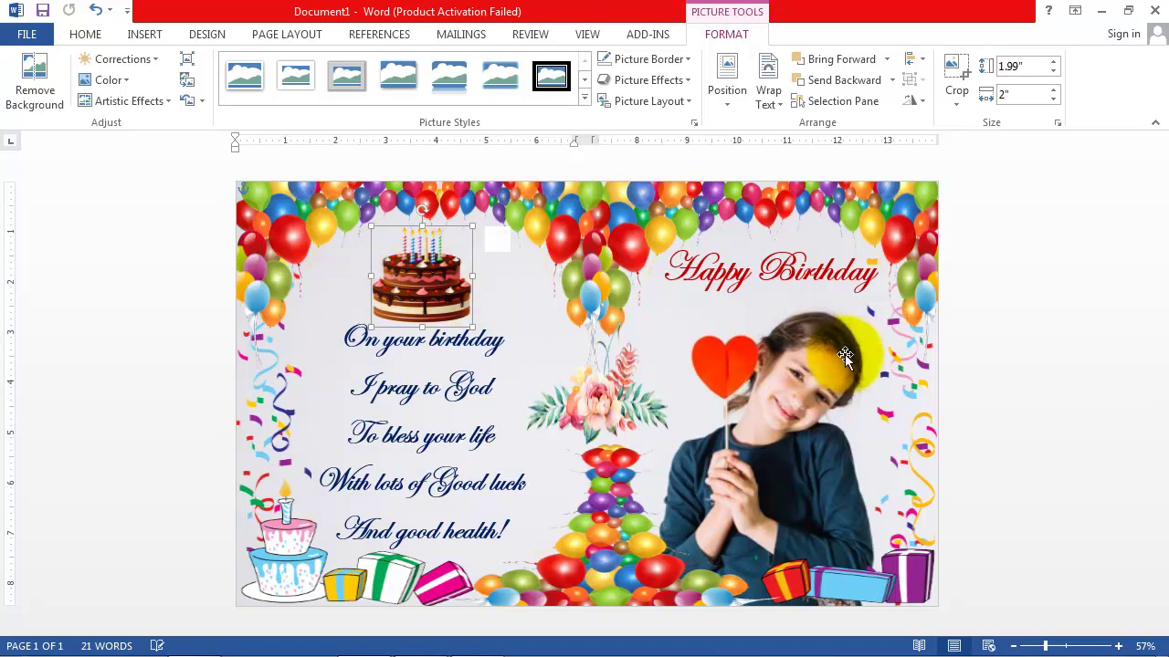
{"action": "left_click", "coordinate": [1007, 334]}
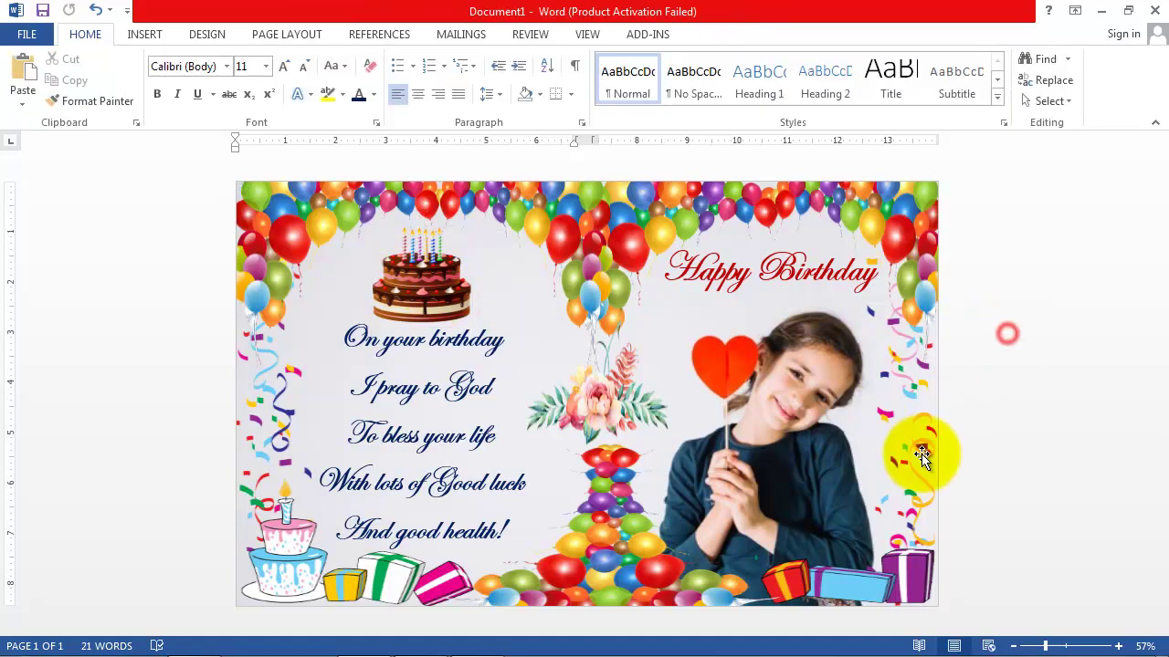
Save the card in Documents as the Word document 'Animaka Birthday Card'.
{"action": "left_click", "coordinate": [27, 34]}
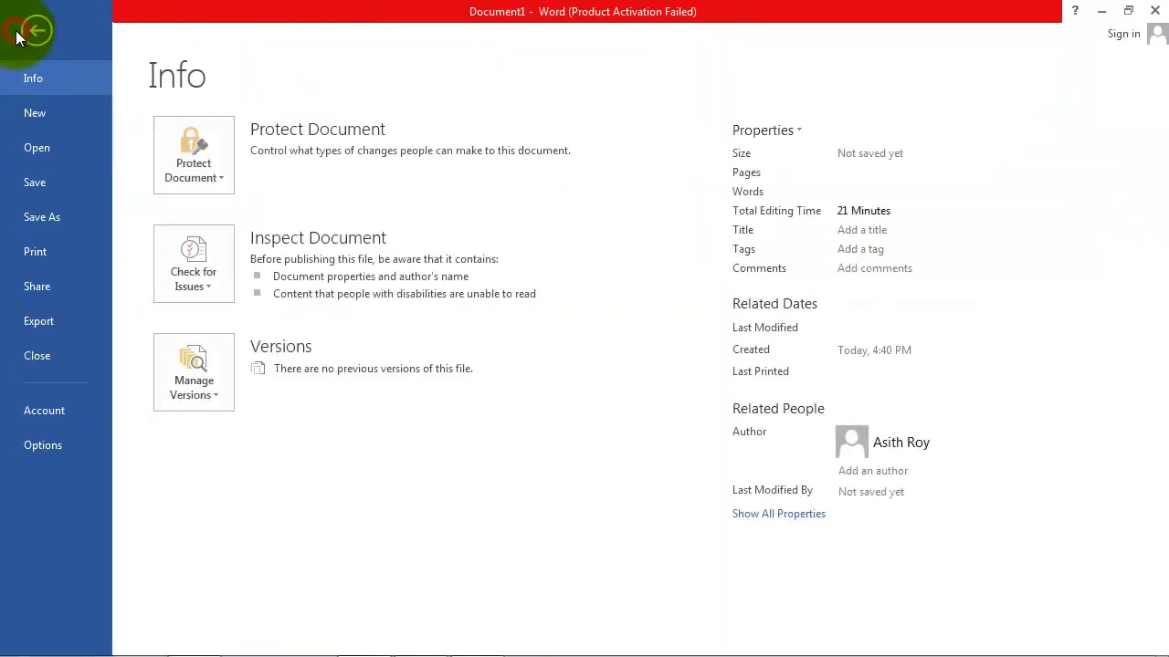
{"action": "left_click", "coordinate": [82, 189]}
{"action": "left_click", "coordinate": [535, 189]}
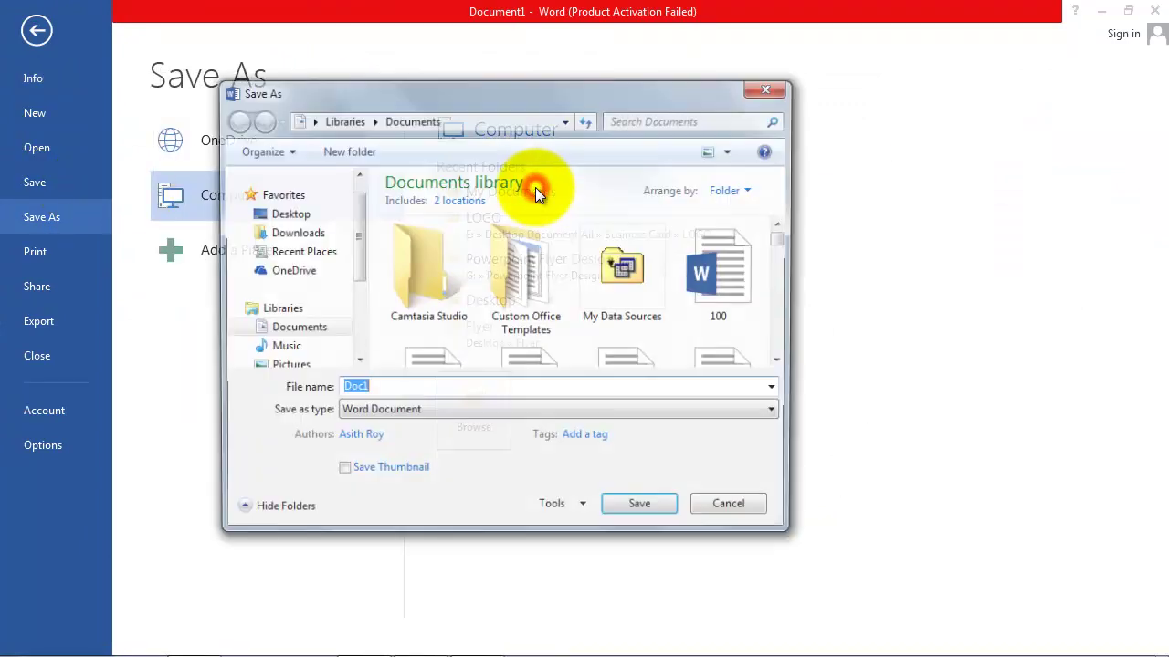
{"action": "left_click", "coordinate": [381, 390]}
{"action": "double_click", "coordinate": [382, 389]}
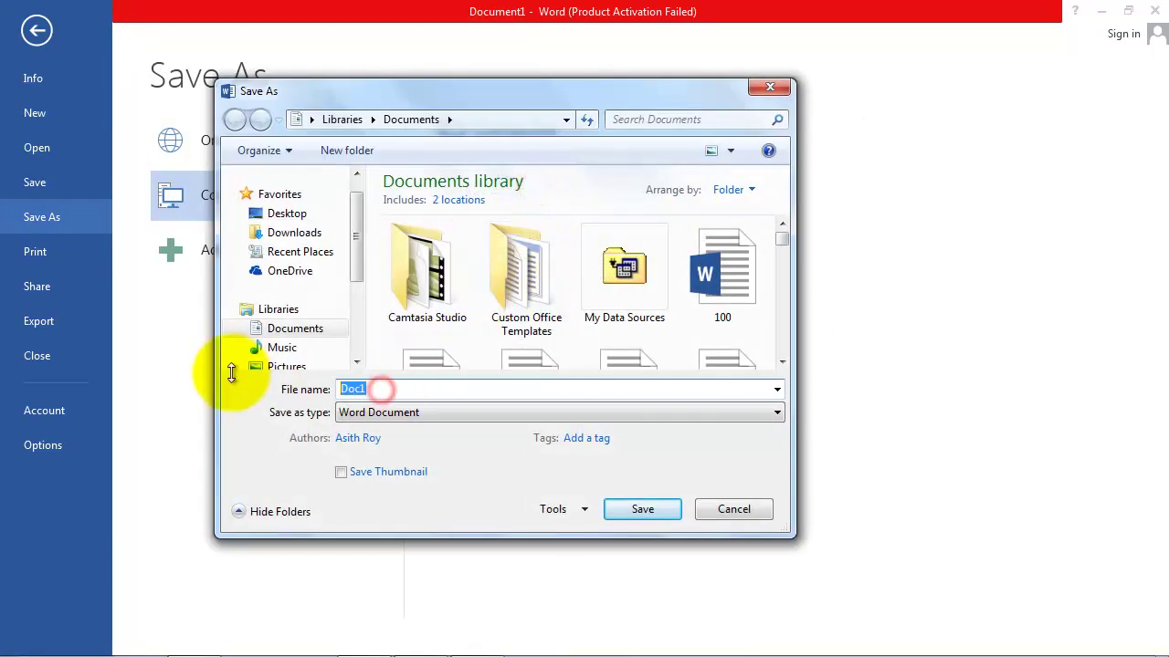
{"action": "type", "text": "Animaka Birthday Card"}
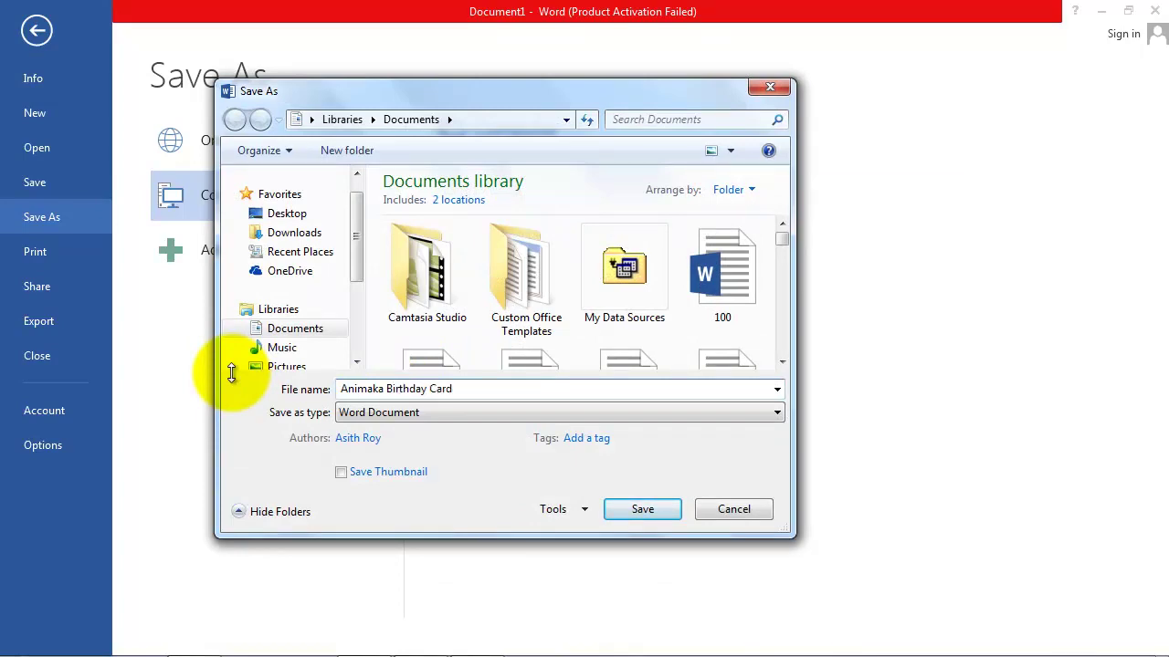
{"action": "left_click", "coordinate": [637, 514]}
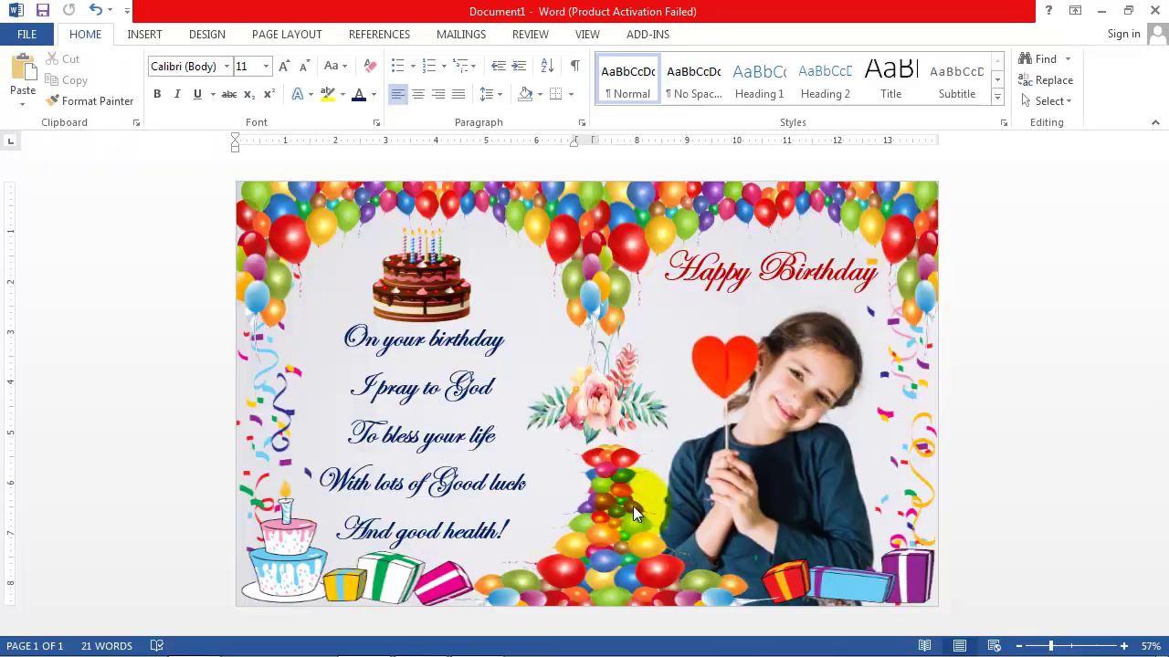